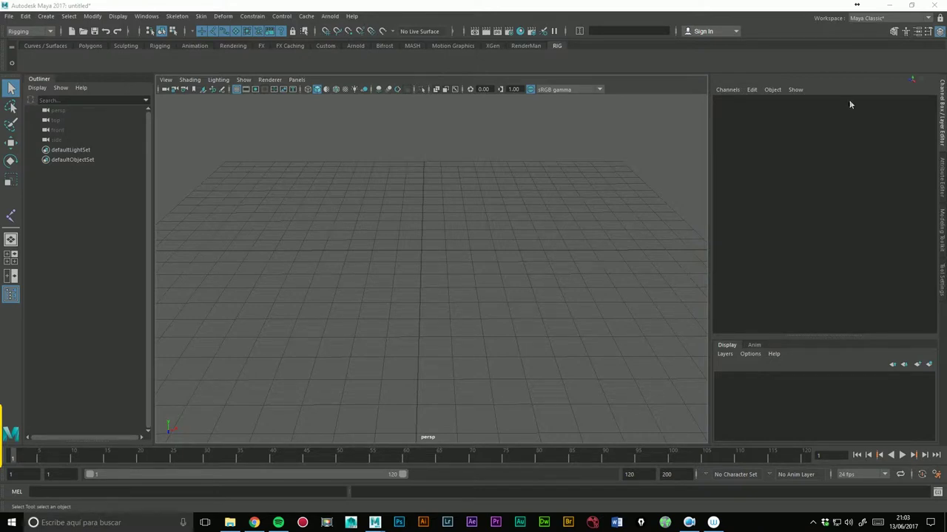
Step: Toggle the Attribute Editor and tool settings panels, then return to the Channel Box
{"action": "key", "text": "ctrl+a"}
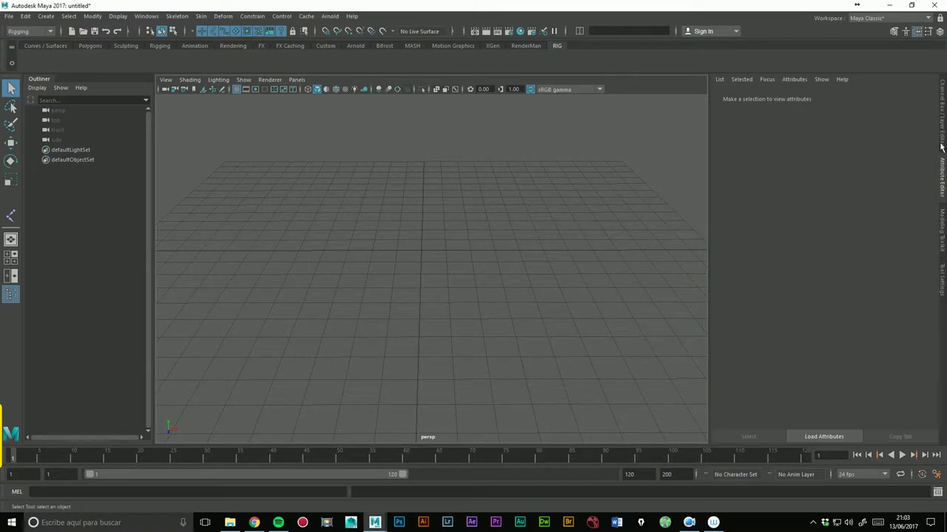
{"action": "left_click", "coordinate": [941, 147]}
{"action": "left_click", "coordinate": [942, 243]}
{"action": "left_click", "coordinate": [942, 277]}
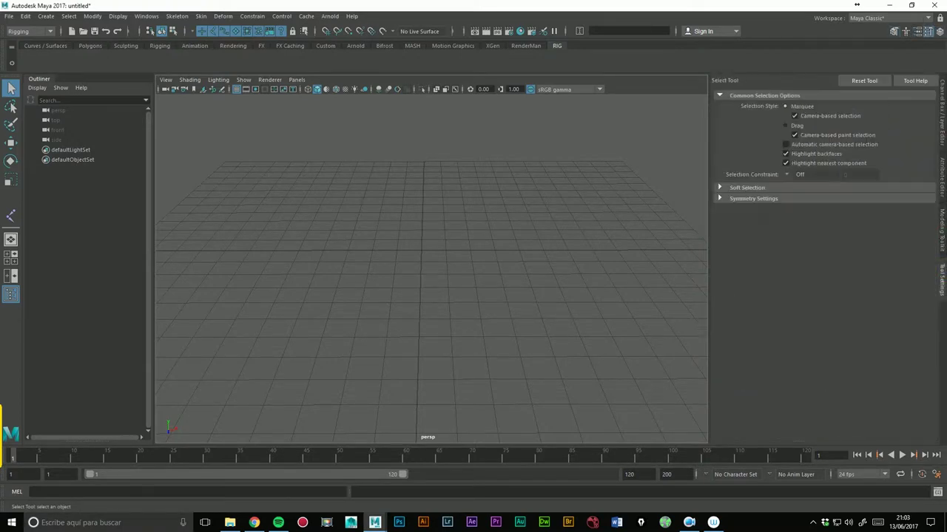
{"action": "left_click", "coordinate": [943, 140]}
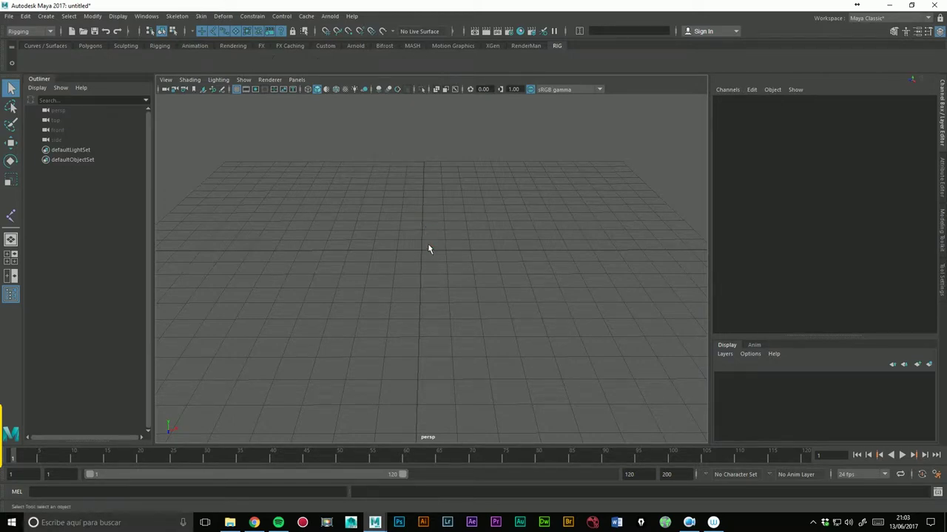
Step: In the right side view, draw a five-joint leg chain: hip, knee, ankle, ball and toe
{"action": "key", "text": "space"}
{"action": "left_click_drag", "start_coordinate": [405, 237], "coordinate": [435, 242]}
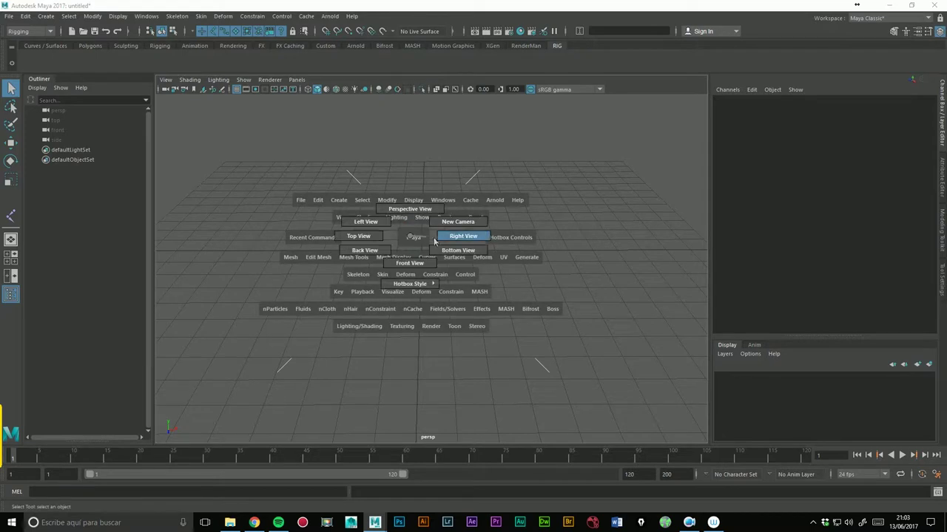
{"action": "key", "text": "y"}
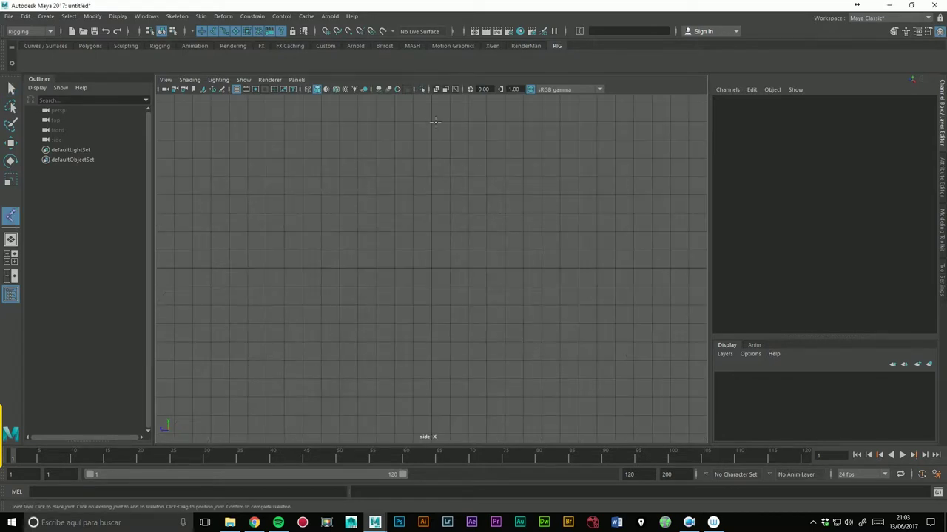
{"action": "left_click", "coordinate": [432, 108]}
{"action": "left_click", "coordinate": [411, 192]}
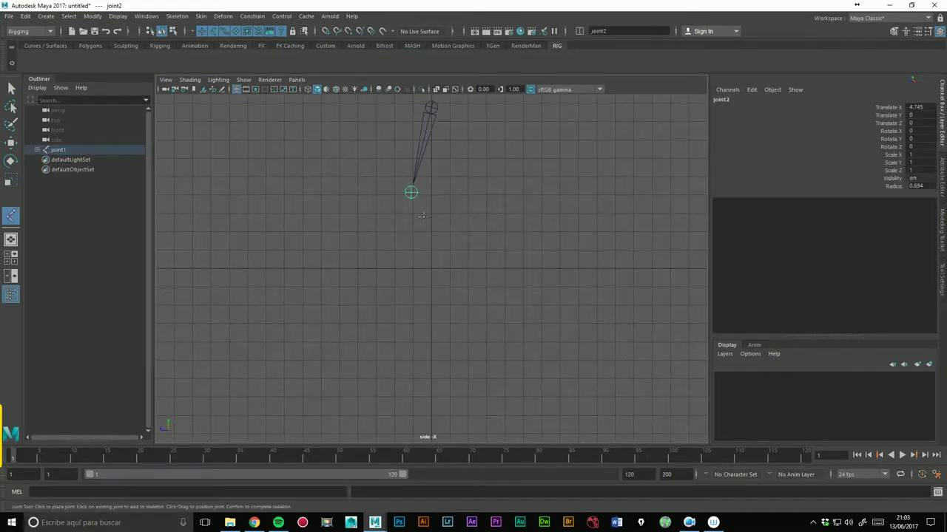
{"action": "left_click", "coordinate": [431, 253]}
{"action": "left_click", "coordinate": [408, 270]}
{"action": "left_click", "coordinate": [377, 270]}
{"action": "key", "text": "Return"}
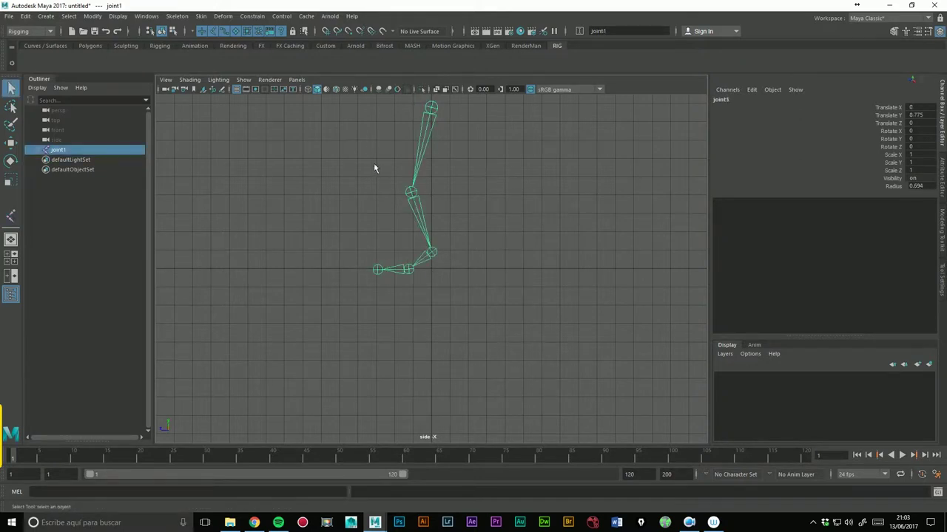
Step: Go back to the perspective view, orbit around the leg and deselect the chain
{"action": "key", "text": "space"}
{"action": "left_click", "coordinate": [370, 164]}
{"action": "left_click_drag", "start_coordinate": [475, 175], "coordinate": [454, 289], "text": "alt"}
{"action": "left_click", "coordinate": [510, 255]}
Step: Create a NURBS circle and parent it under joint1
{"action": "left_click", "coordinate": [49, 46]}
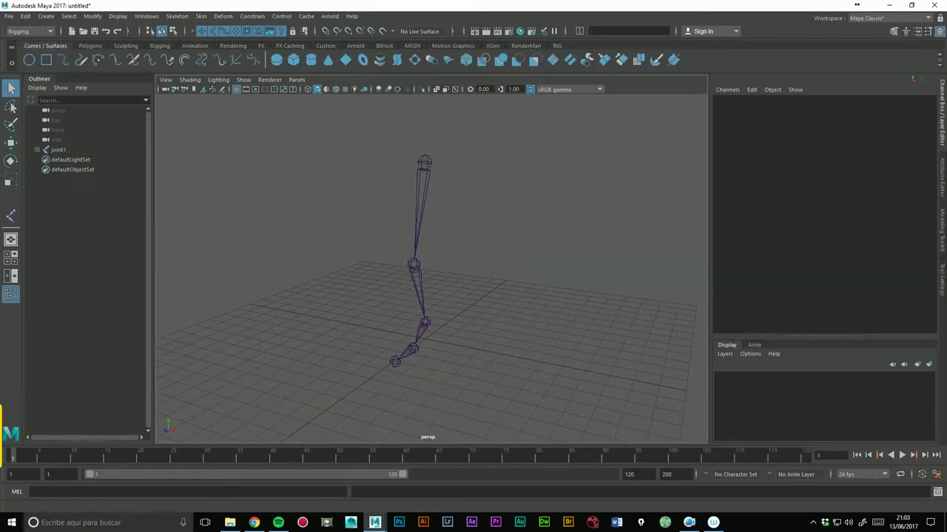
{"action": "left_click", "coordinate": [29, 60]}
{"action": "mouse_move", "coordinate": [300, 172]}
{"action": "left_mouse_down", "text": "alt"}
{"action": "mouse_move", "coordinate": [518, 260]}
{"action": "mouse_move", "coordinate": [505, 244]}
{"action": "mouse_move", "coordinate": [490, 286]}
{"action": "mouse_move", "coordinate": [498, 293]}
{"action": "mouse_move", "coordinate": [499, 281]}
{"action": "left_mouse_up", "text": "alt"}
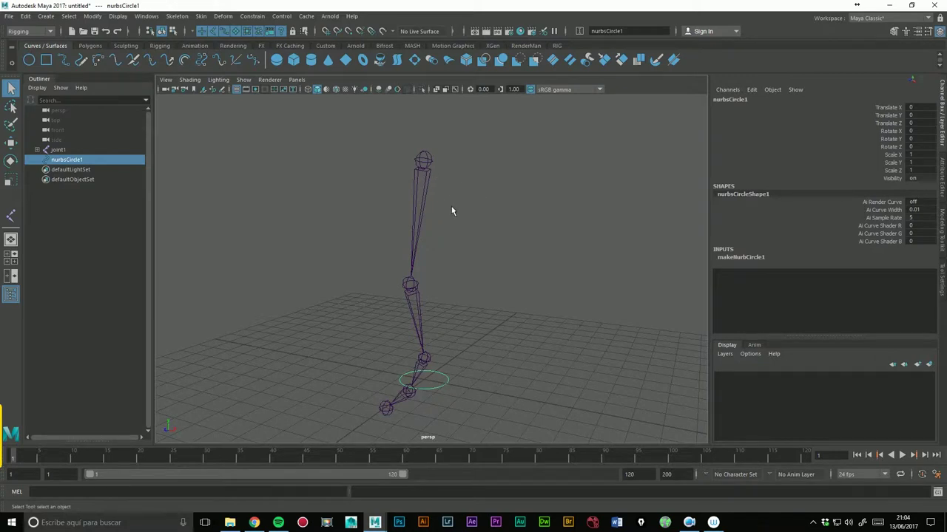
{"action": "left_click", "coordinate": [436, 163]}
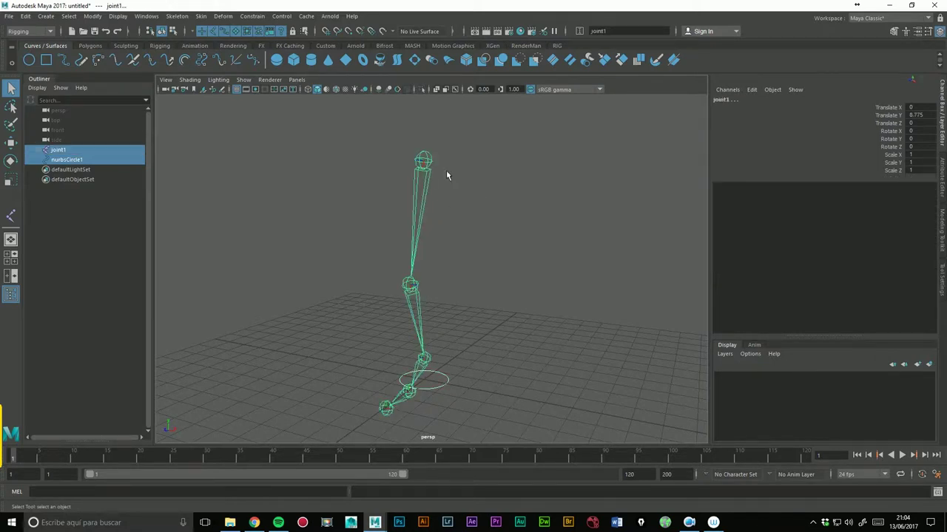
{"action": "key", "text": "Down"}
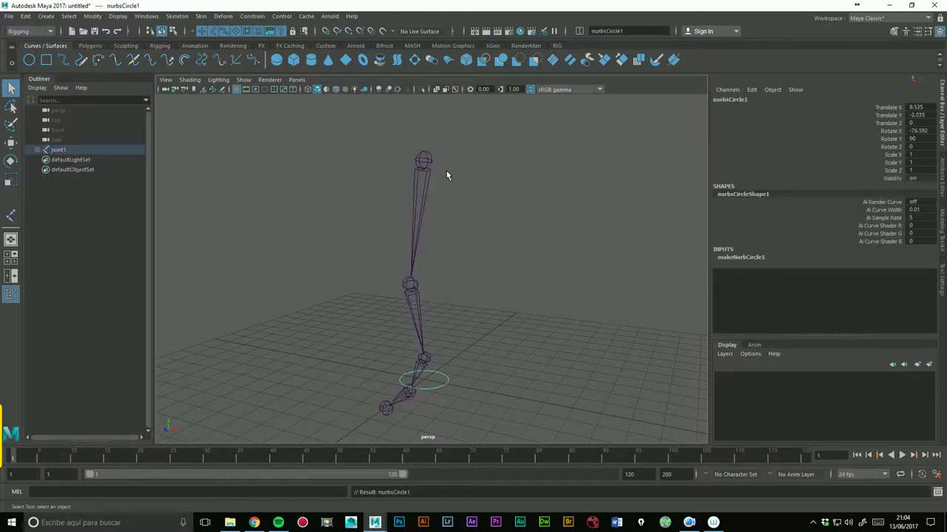
Step: Zero the circle's translate and rotate values so it stands upright on the hip joint
{"action": "left_click", "coordinate": [37, 150]}
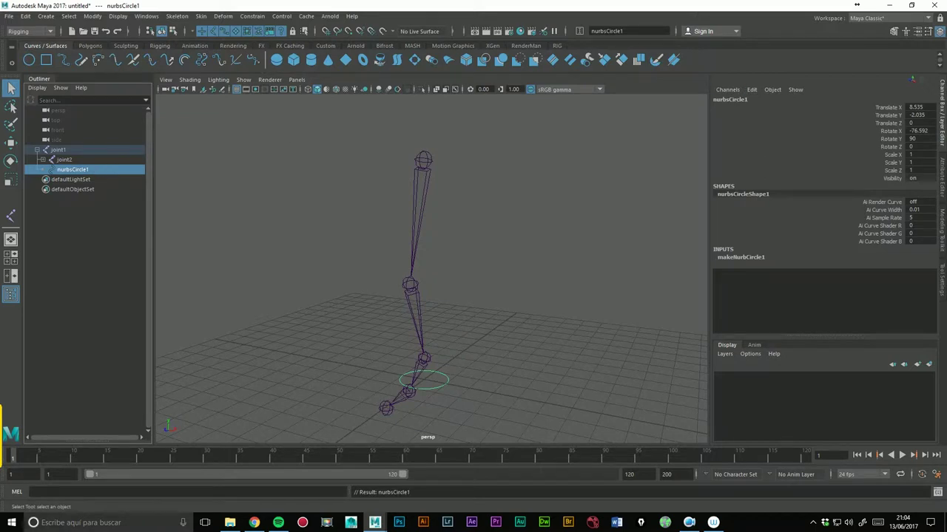
{"action": "left_click_drag", "start_coordinate": [931, 111], "coordinate": [926, 125]}
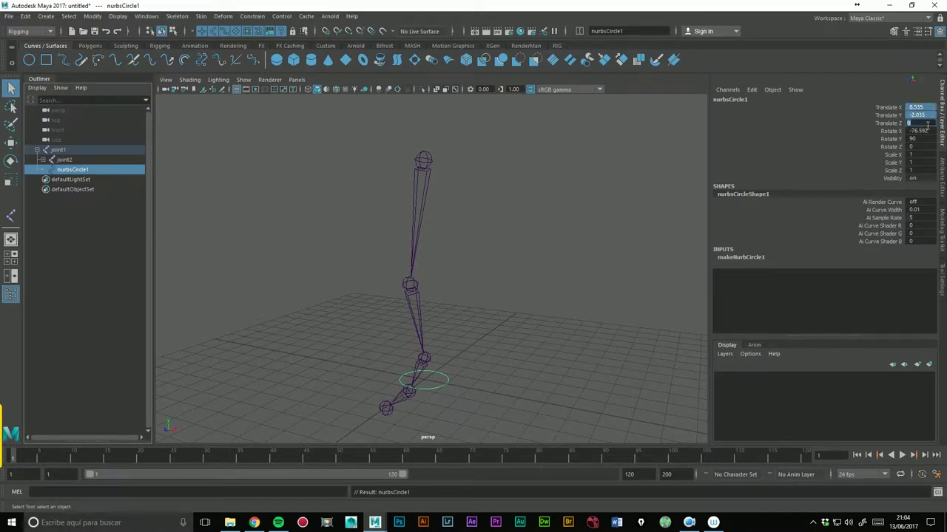
{"action": "key", "text": "Return"}
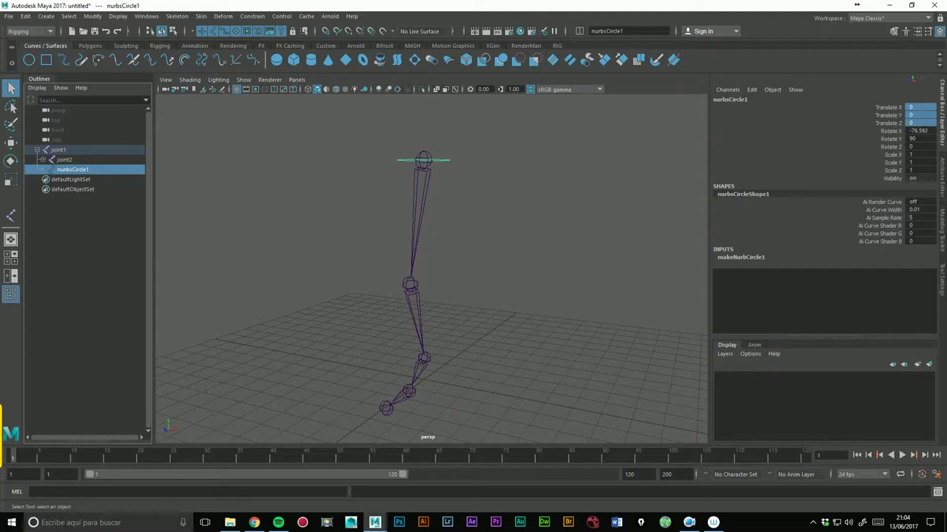
{"action": "left_click_drag", "start_coordinate": [921, 131], "coordinate": [920, 139]}
{"action": "type", "text": "0"}
{"action": "key", "text": "Return"}
Step: Unparent nurbsCircle1 from joint1 with Shift+P
{"action": "mouse_move", "coordinate": [492, 247]}
{"action": "left_mouse_down", "text": "alt"}
{"action": "mouse_move", "coordinate": [444, 249]}
{"action": "mouse_move", "coordinate": [456, 252]}
{"action": "mouse_move", "coordinate": [479, 232]}
{"action": "left_mouse_up", "text": "alt"}
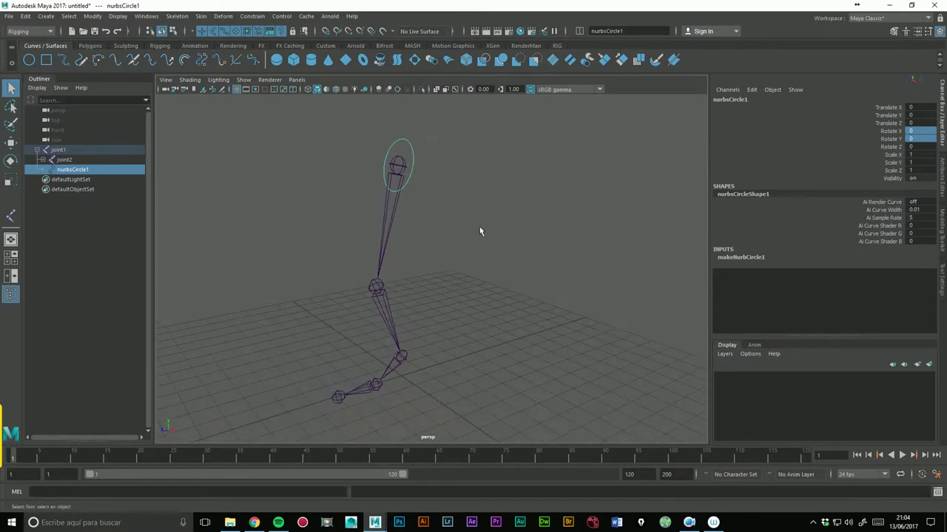
{"action": "left_click", "coordinate": [386, 214]}
{"action": "key", "text": "w"}
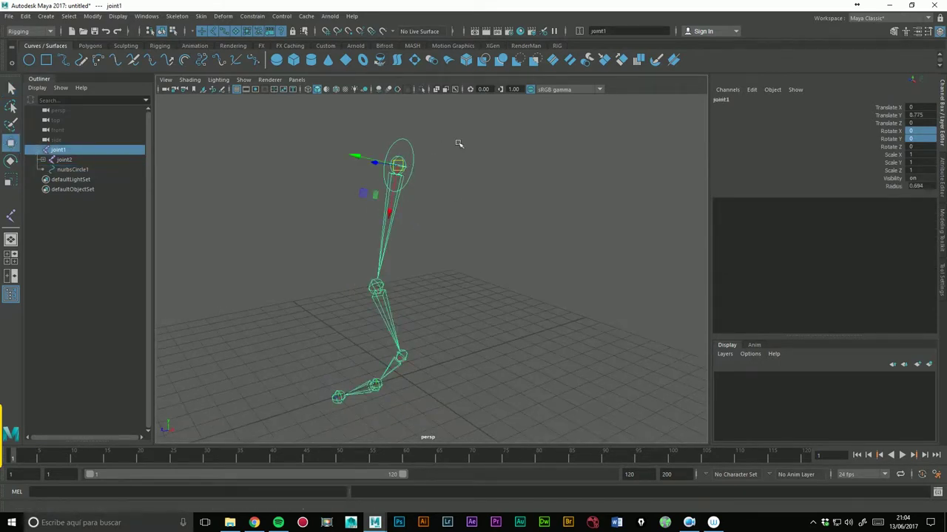
{"action": "left_click", "coordinate": [413, 147]}
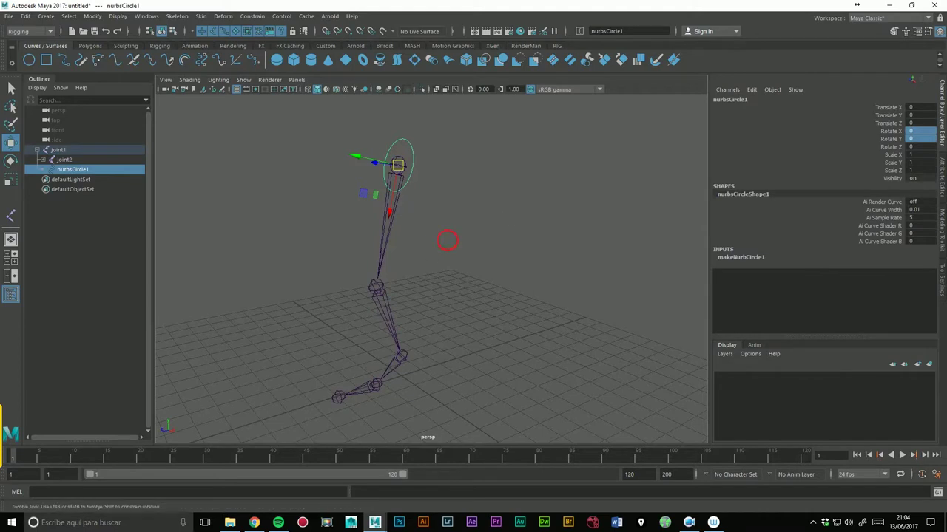
{"action": "left_click", "coordinate": [382, 267]}
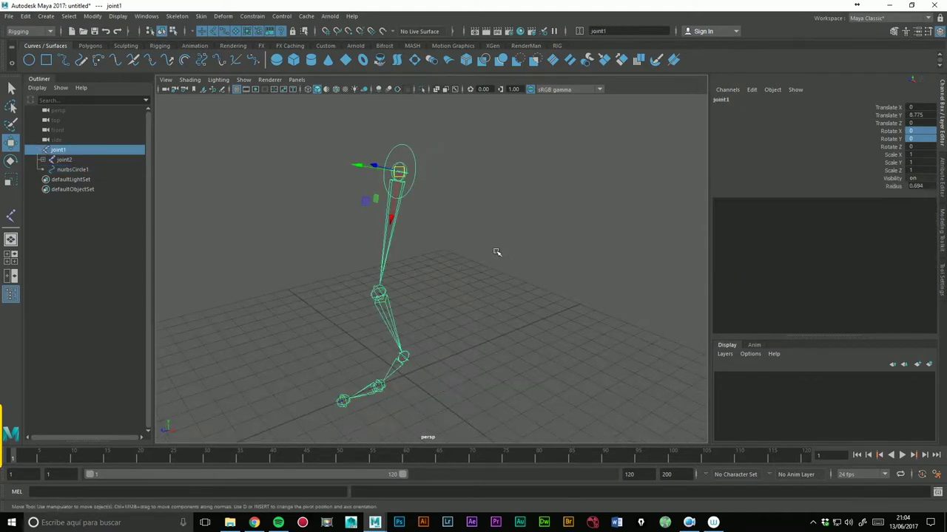
{"action": "left_click", "coordinate": [427, 161]}
{"action": "key", "text": "shift+p"}
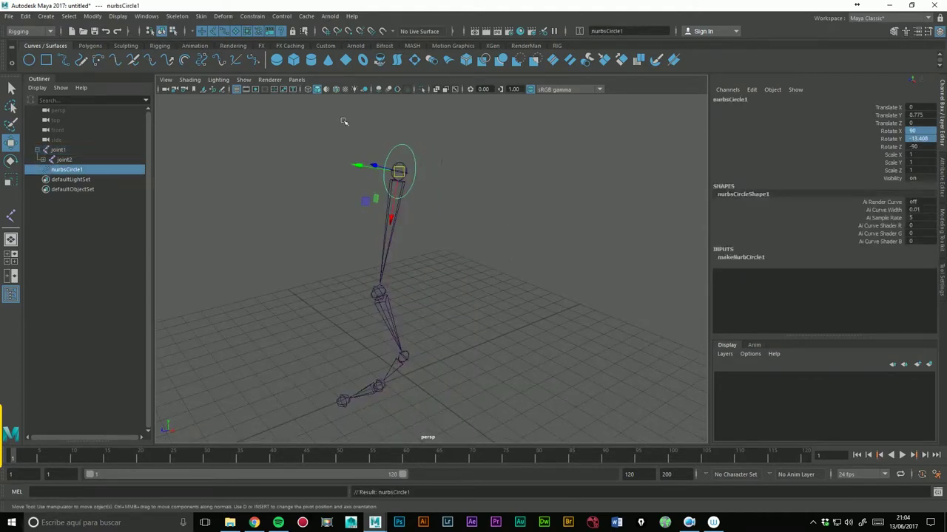
Step: Parent joint1 under nurbsCircle1, then test-rotate the circle and undo the rotation
{"action": "middle_click_drag", "start_coordinate": [53, 170], "coordinate": [62, 159]}
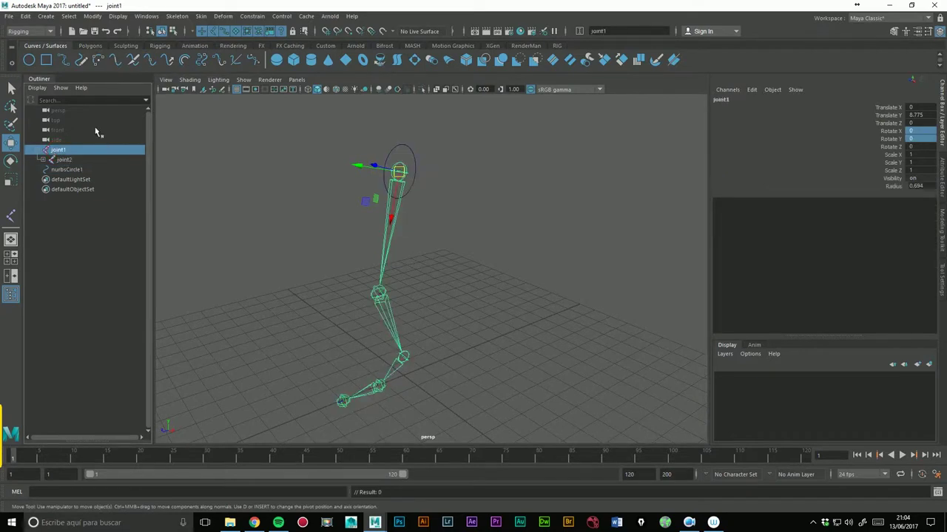
{"action": "left_click", "coordinate": [62, 171], "text": "ctrl"}
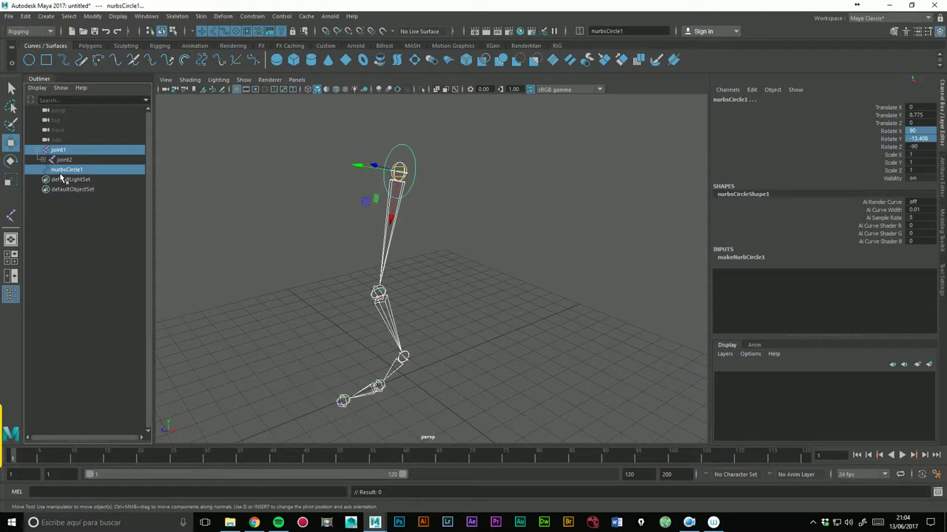
{"action": "key", "text": "p"}
{"action": "left_click", "coordinate": [110, 187]}
{"action": "left_click", "coordinate": [74, 150]}
{"action": "left_click", "coordinate": [337, 156]}
{"action": "left_click", "coordinate": [412, 158]}
{"action": "key", "text": "e"}
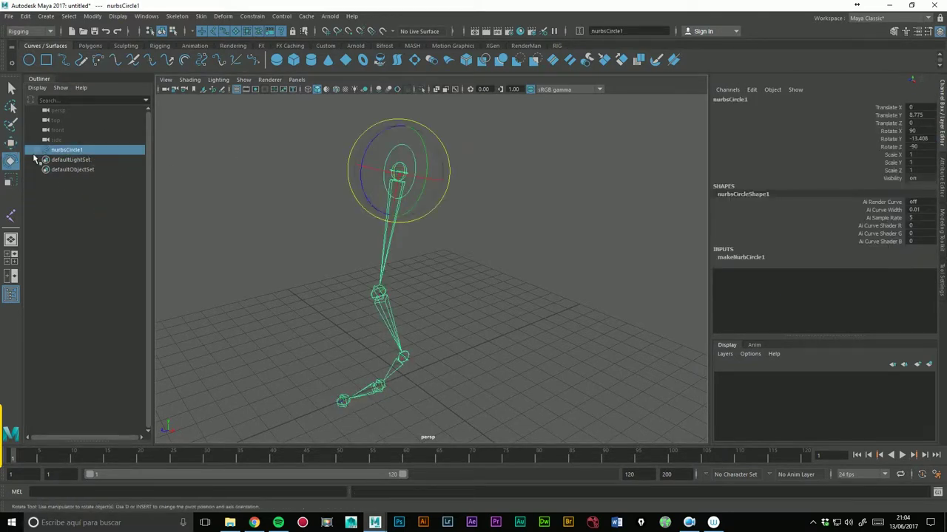
{"action": "left_click_drag", "start_coordinate": [386, 148], "coordinate": [370, 211]}
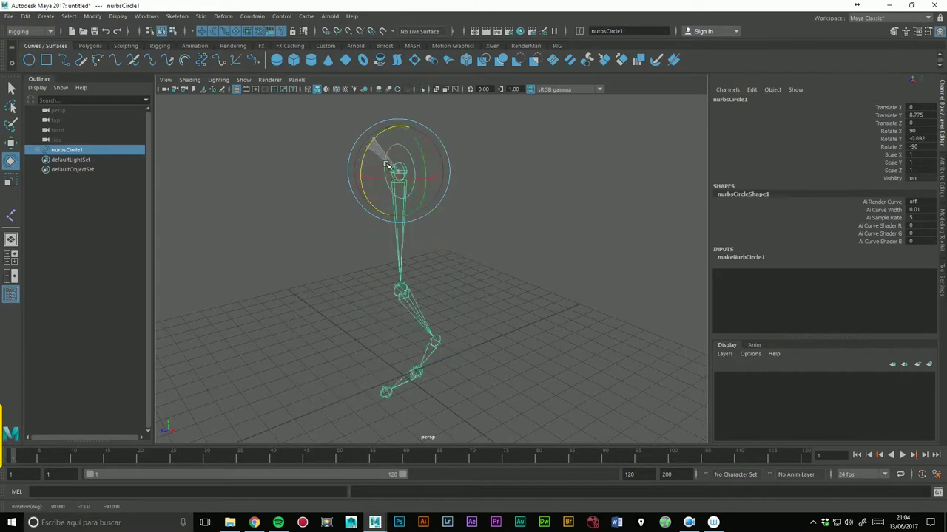
{"action": "key", "text": "ctrl+z"}
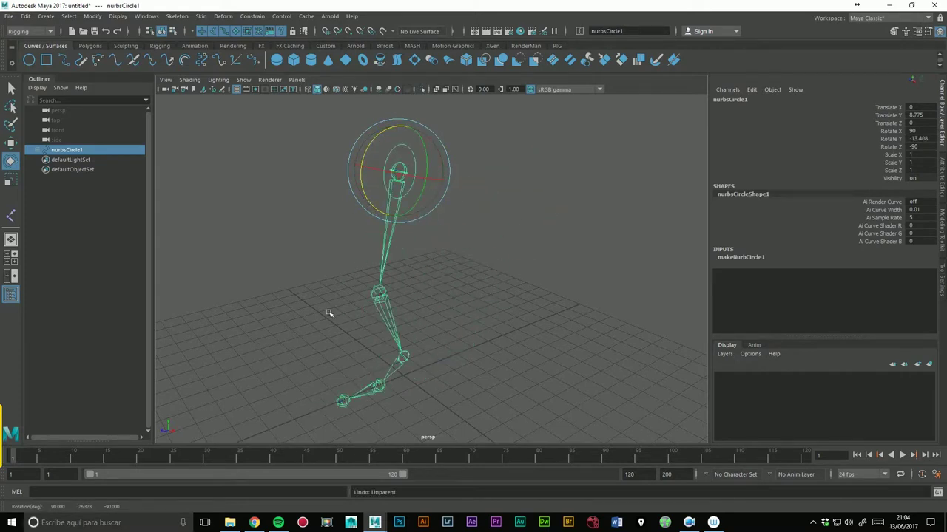
Step: Create a second NURBS circle and parent it into the leg joint chain
{"action": "left_click", "coordinate": [280, 238]}
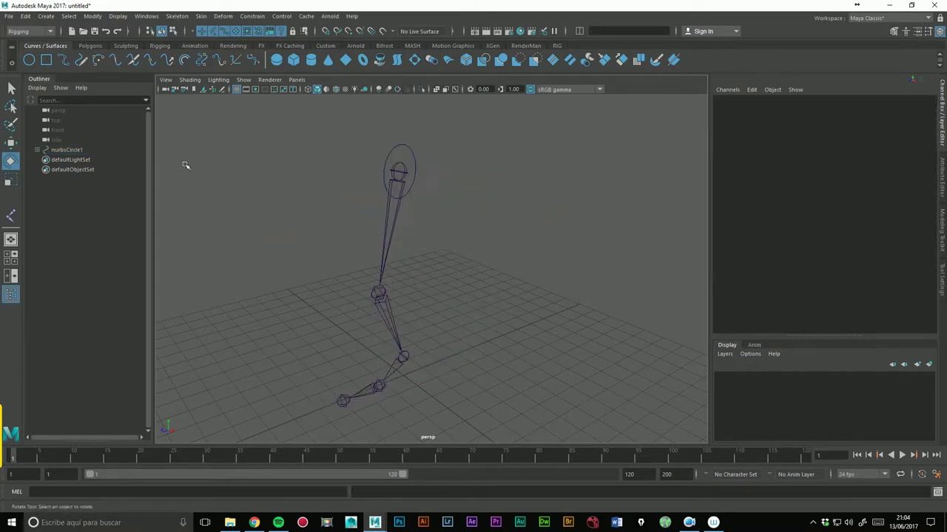
{"action": "left_click", "coordinate": [28, 59]}
{"action": "left_click", "coordinate": [488, 329]}
{"action": "left_click_drag", "start_coordinate": [412, 376], "coordinate": [495, 416]}
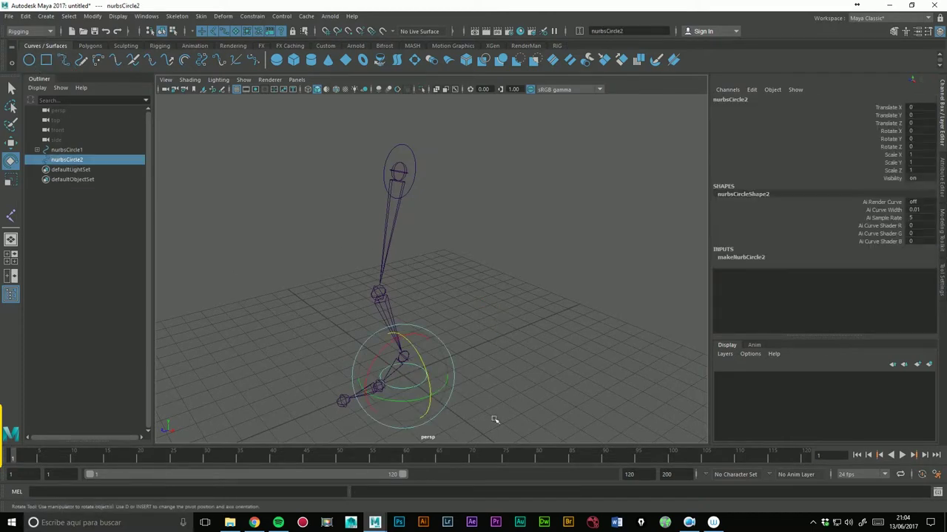
{"action": "left_click", "coordinate": [11, 143]}
{"action": "left_click", "coordinate": [398, 302]}
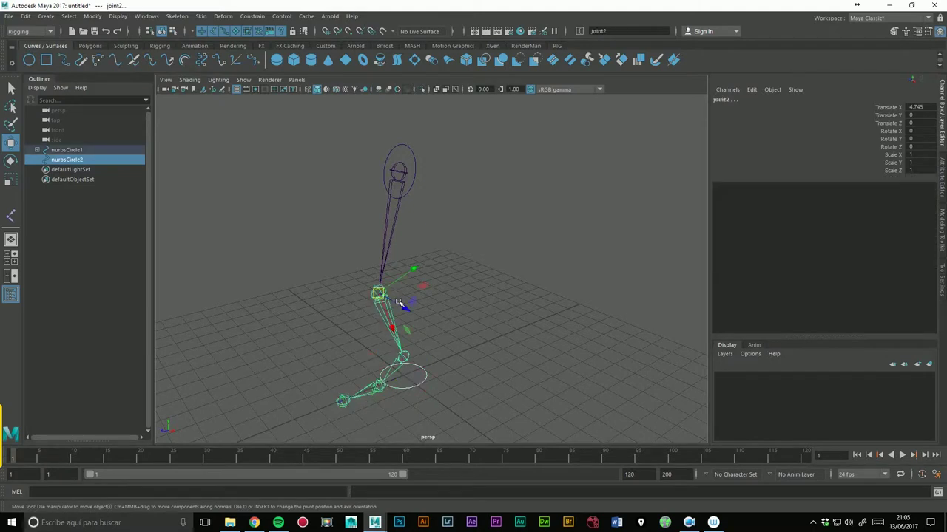
{"action": "key", "text": "p"}
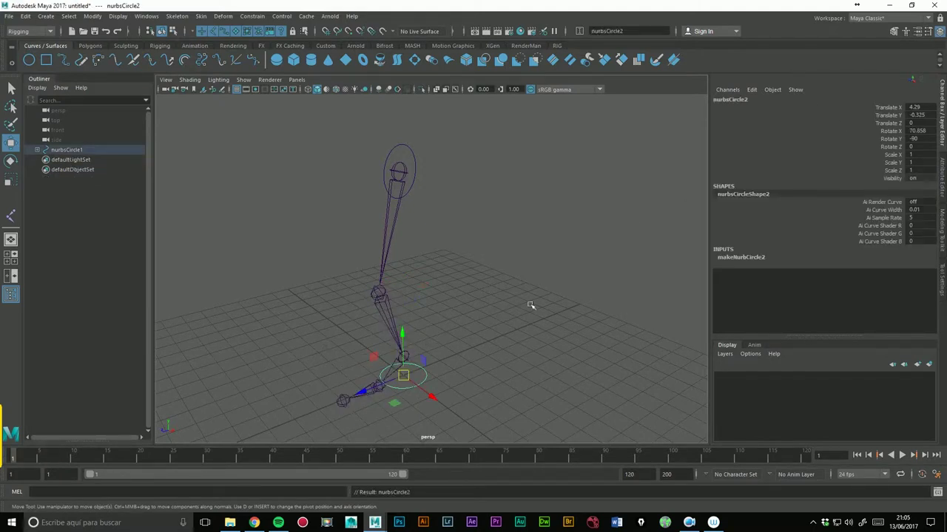
Step: Expand the hierarchy and zero nurbsCircle2's translate and rotate values to snap it to the knee
{"action": "left_click", "coordinate": [36, 149]}
{"action": "left_click", "coordinate": [42, 159]}
{"action": "left_click", "coordinate": [48, 170]}
{"action": "left_click", "coordinate": [54, 179]}
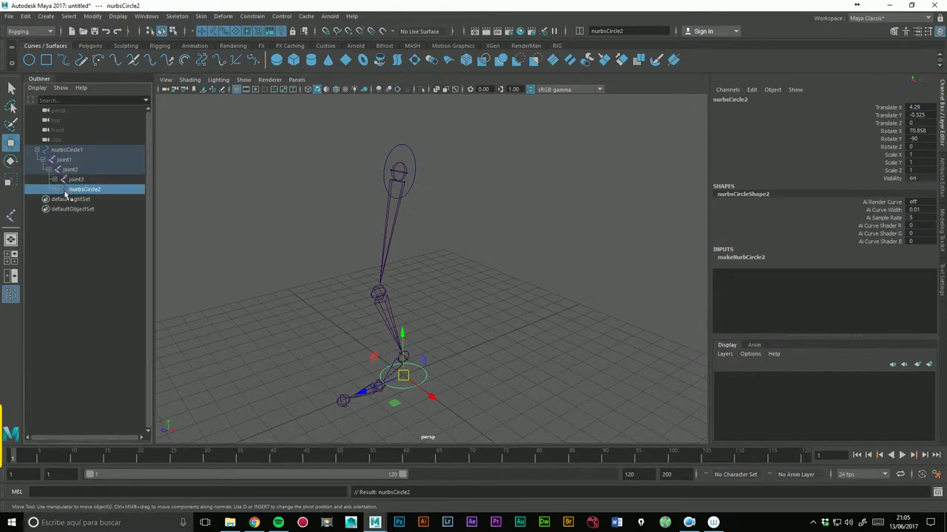
{"action": "left_click_drag", "start_coordinate": [931, 109], "coordinate": [928, 141]}
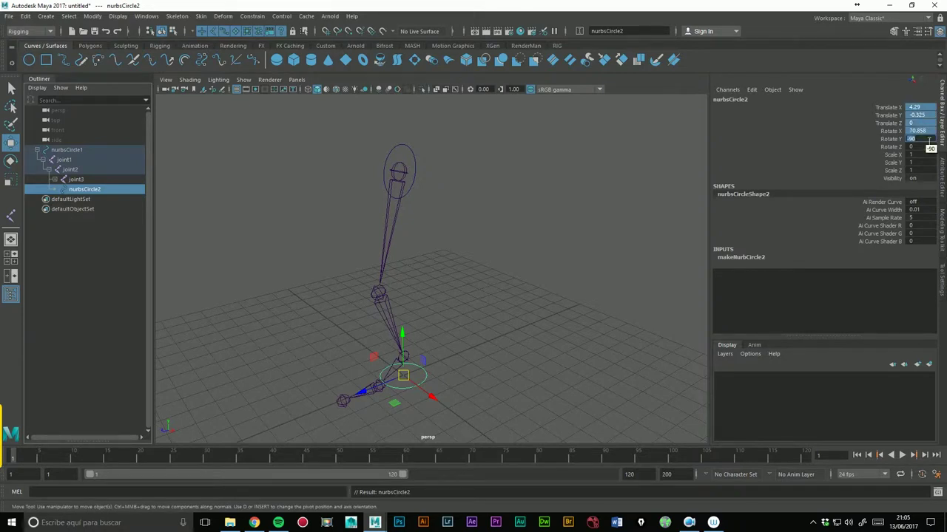
{"action": "type", "text": "0"}
{"action": "key", "text": "Return"}
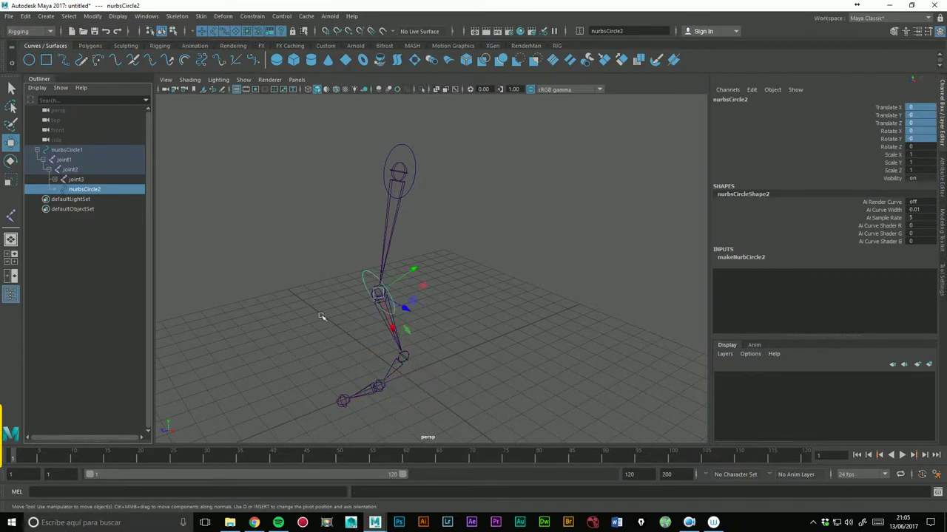
Step: Unparent nurbsCircle2, put it under joint1, and move joint2 under nurbsCircle2
{"action": "key", "text": "shift+p"}
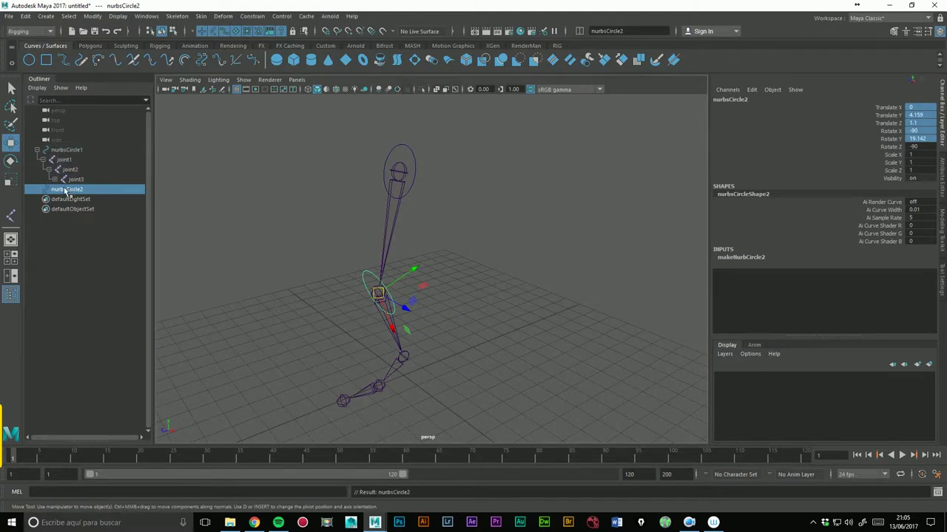
{"action": "middle_click_drag", "start_coordinate": [74, 179], "coordinate": [67, 190]}
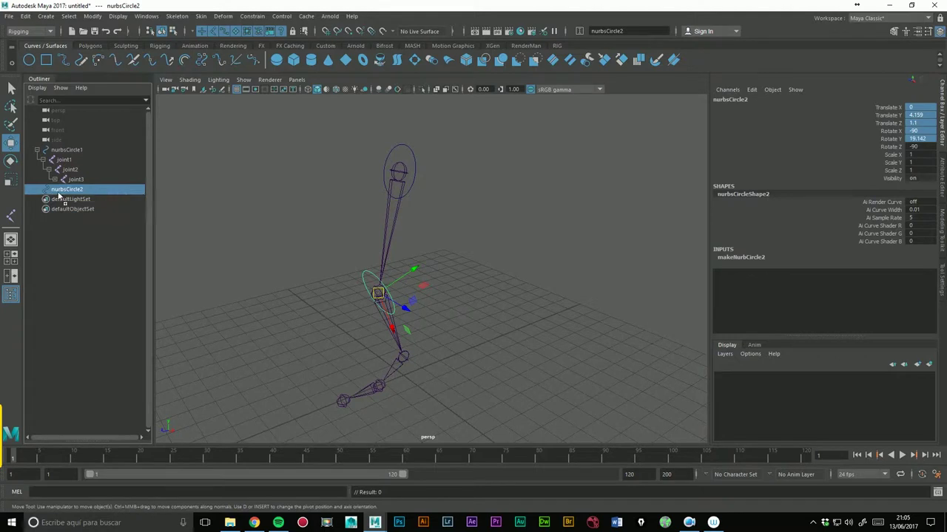
{"action": "middle_click_drag", "start_coordinate": [61, 163], "coordinate": [62, 161]}
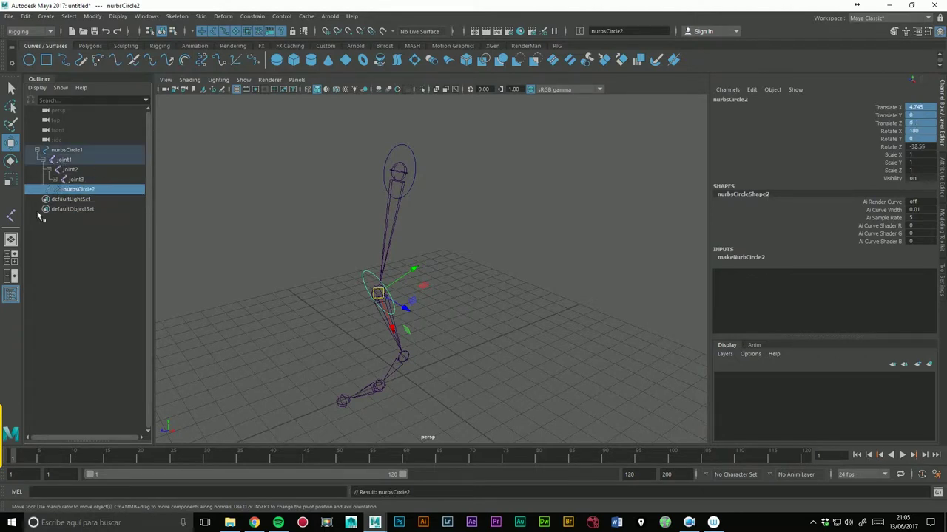
{"action": "left_click", "coordinate": [74, 171]}
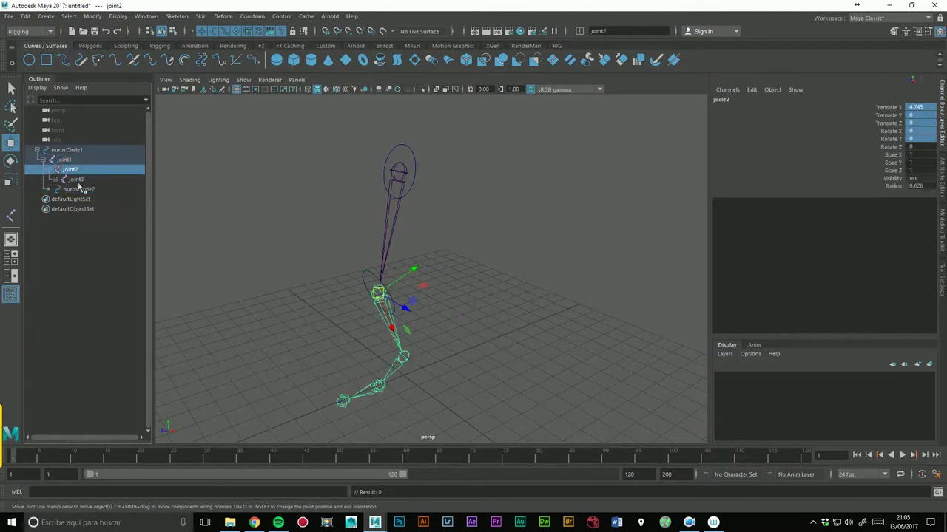
{"action": "middle_click_drag", "start_coordinate": [70, 175], "coordinate": [79, 192]}
{"action": "left_click", "coordinate": [50, 170]}
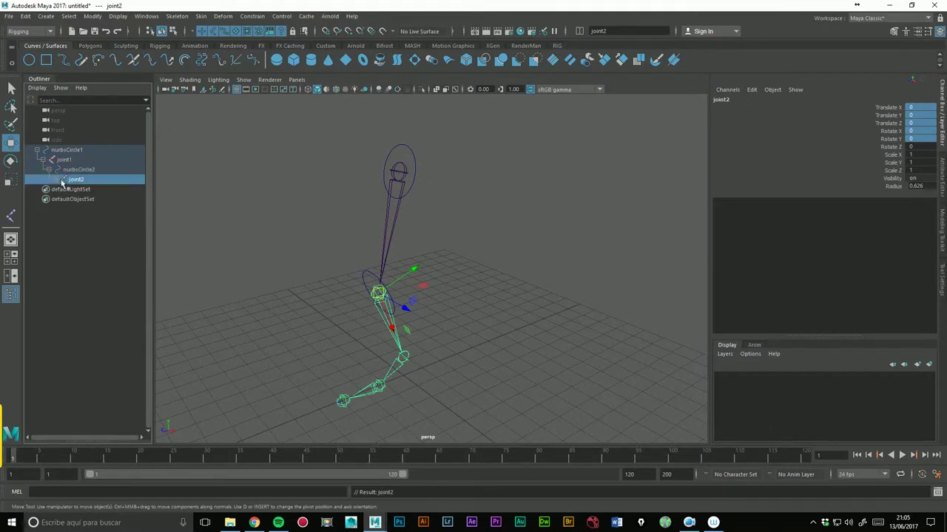
Step: Test-rotate nurbsCircle2 and nurbsCircle1 to check the lower and whole leg follow
{"action": "left_click", "coordinate": [85, 171]}
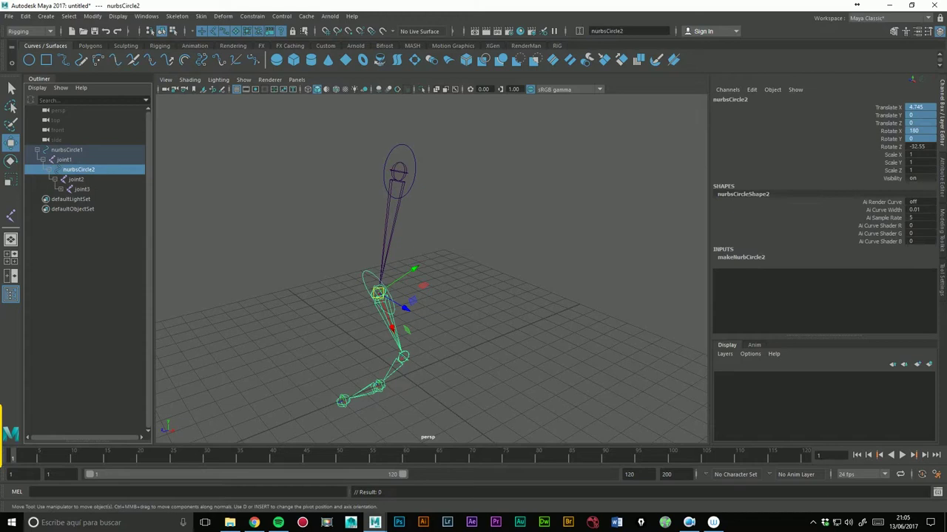
{"action": "left_click", "coordinate": [12, 163]}
{"action": "mouse_move", "coordinate": [345, 293]}
{"action": "left_mouse_down"}
{"action": "mouse_move", "coordinate": [330, 313]}
{"action": "mouse_move", "coordinate": [384, 261]}
{"action": "left_mouse_up"}
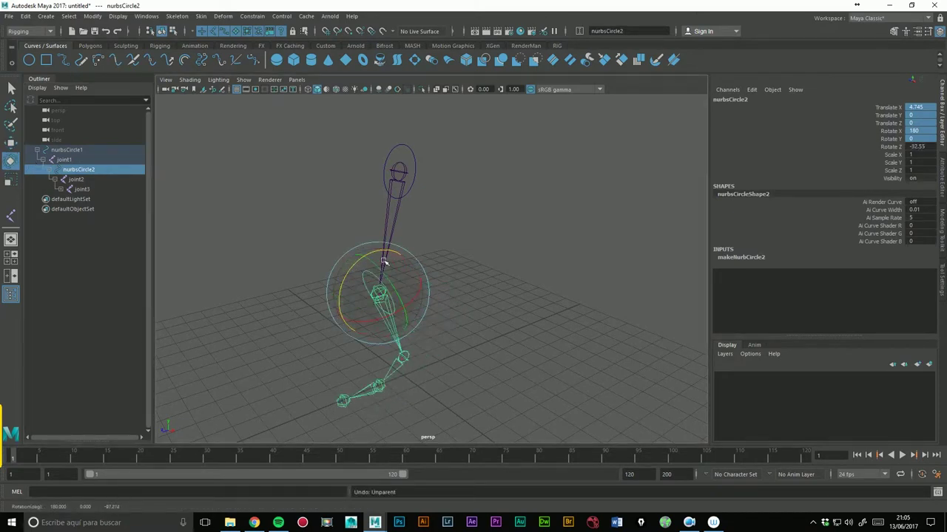
{"action": "left_click", "coordinate": [427, 185]}
{"action": "mouse_move", "coordinate": [384, 198]}
{"action": "left_mouse_down"}
{"action": "mouse_move", "coordinate": [351, 195]}
{"action": "mouse_move", "coordinate": [540, 242]}
{"action": "mouse_move", "coordinate": [417, 259]}
{"action": "mouse_move", "coordinate": [510, 269]}
{"action": "mouse_move", "coordinate": [448, 203]}
{"action": "mouse_move", "coordinate": [458, 205]}
{"action": "left_mouse_up"}
{"action": "left_click", "coordinate": [540, 241]}
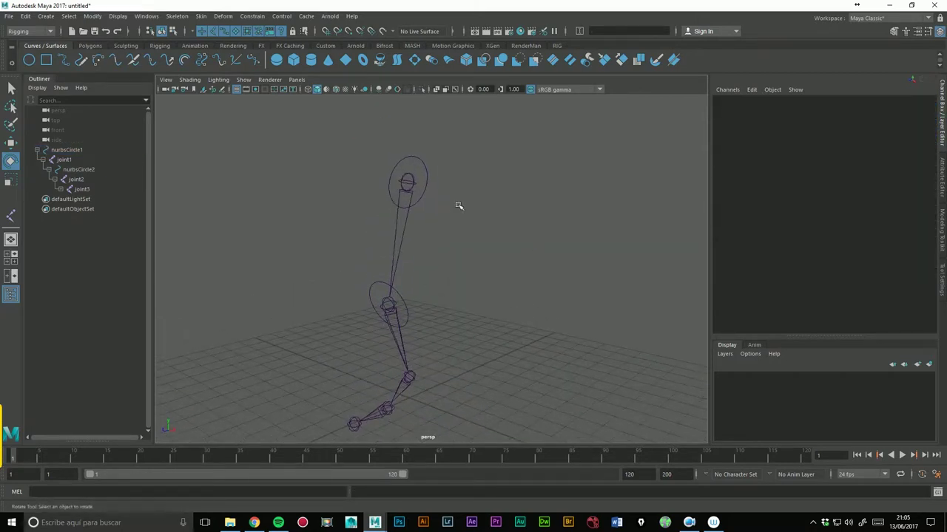
Step: In component mode (F8), rotate the hip and knee circles' CVs flat, then return to object mode
{"action": "left_click", "coordinate": [429, 192]}
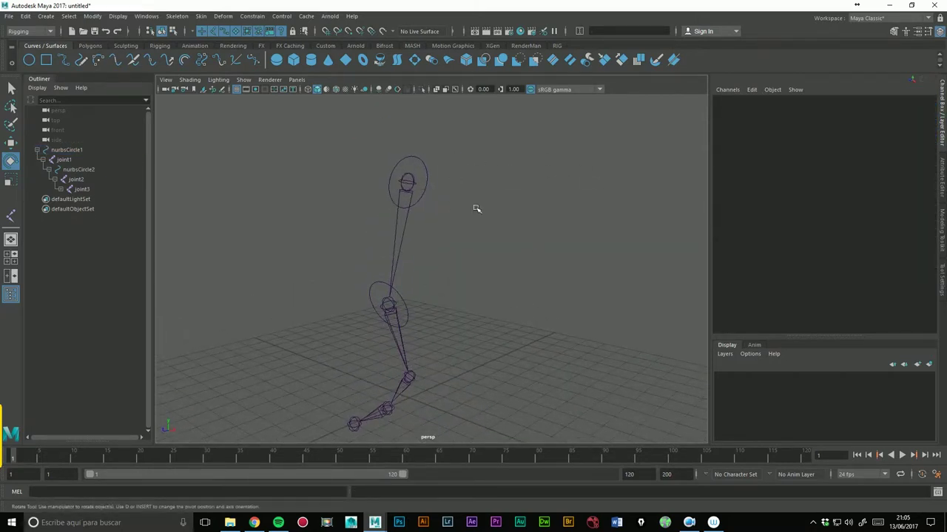
{"action": "key", "text": "F8"}
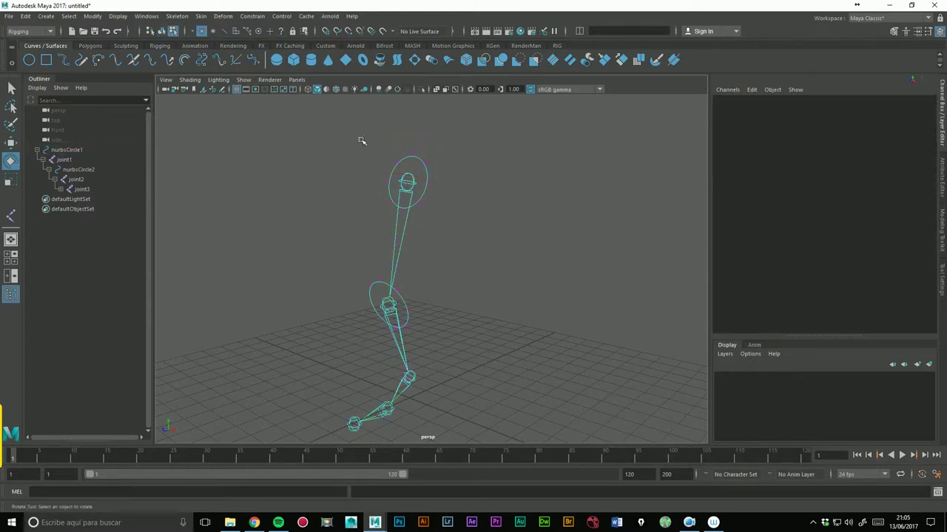
{"action": "left_click_drag", "start_coordinate": [361, 141], "coordinate": [491, 230]}
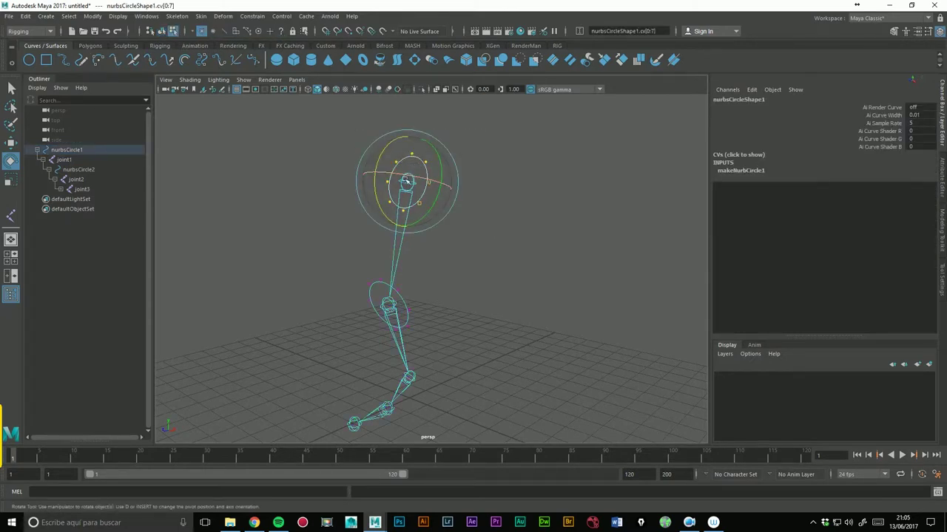
{"action": "left_click_drag", "start_coordinate": [403, 182], "coordinate": [453, 88]}
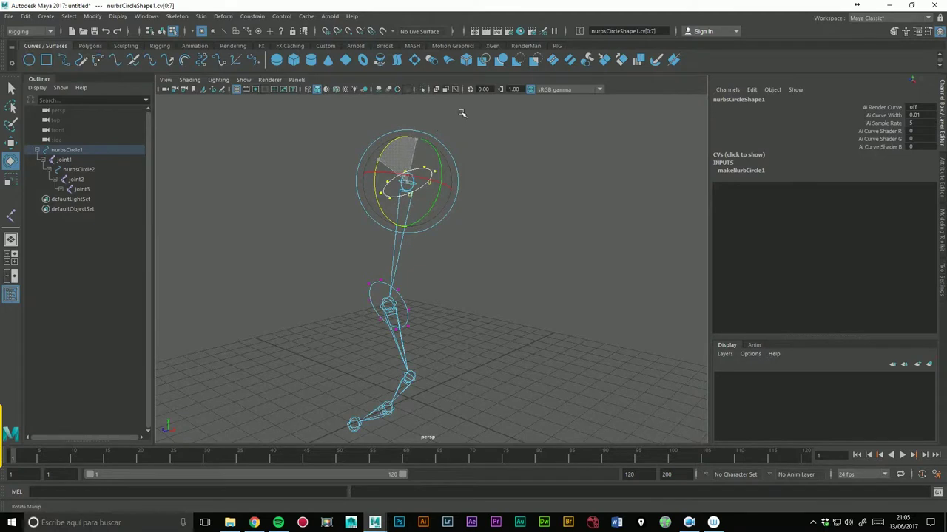
{"action": "left_click_drag", "start_coordinate": [360, 264], "coordinate": [427, 340]}
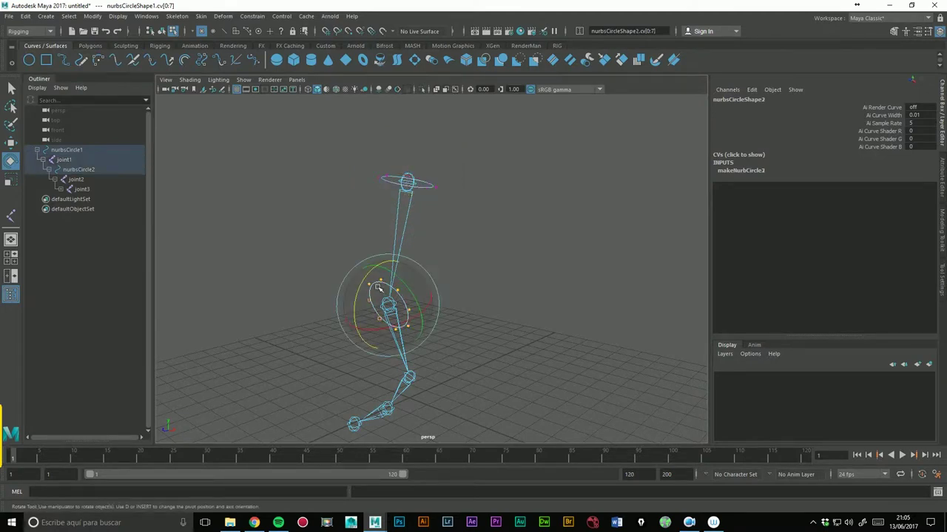
{"action": "left_click_drag", "start_coordinate": [363, 287], "coordinate": [385, 209]}
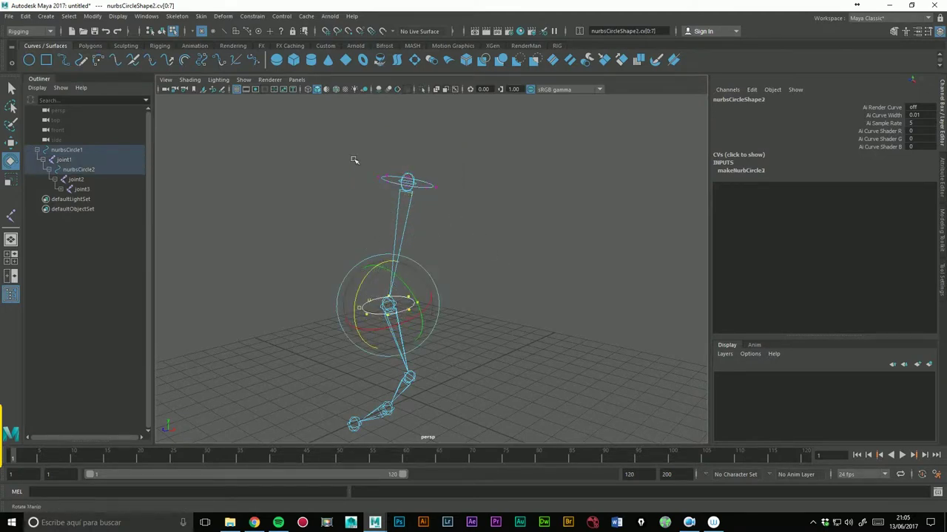
{"action": "left_click", "coordinate": [172, 31]}
{"action": "left_click", "coordinate": [488, 258]}
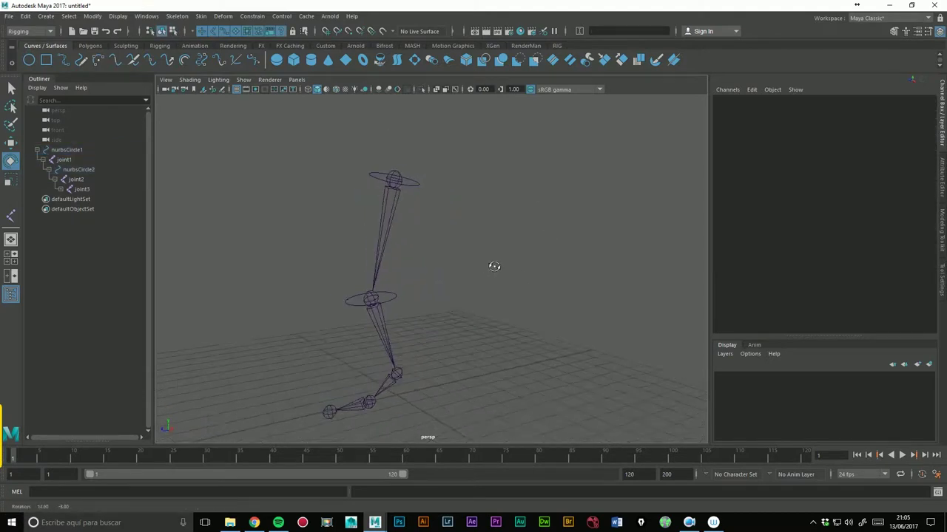
{"action": "left_click_drag", "start_coordinate": [421, 180], "coordinate": [503, 258]}
{"action": "left_click", "coordinate": [476, 292]}
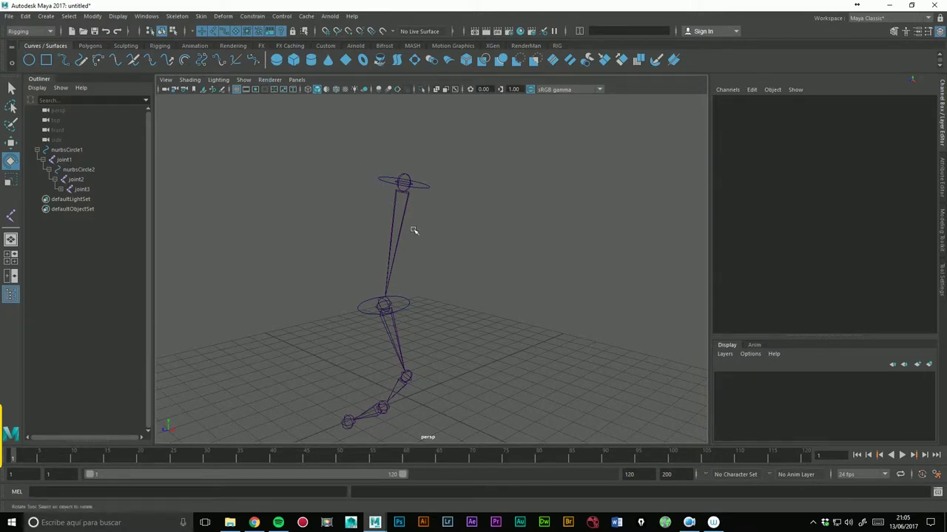
{"action": "left_click_drag", "start_coordinate": [454, 224], "coordinate": [439, 221], "text": "alt"}
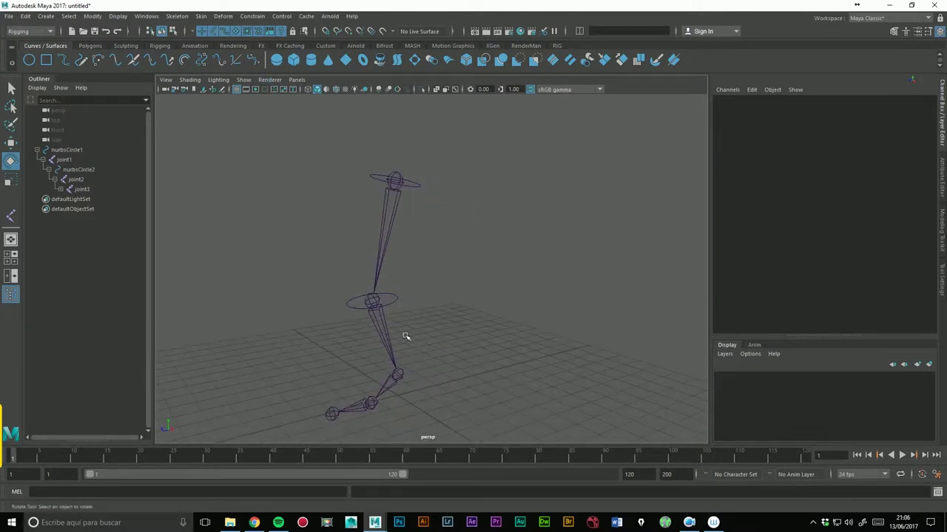
{"action": "mouse_move", "coordinate": [478, 298]}
{"action": "left_mouse_down", "text": "alt"}
{"action": "mouse_move", "coordinate": [549, 239]}
{"action": "mouse_move", "coordinate": [423, 232]}
{"action": "mouse_move", "coordinate": [515, 231]}
{"action": "left_mouse_up", "text": "alt"}
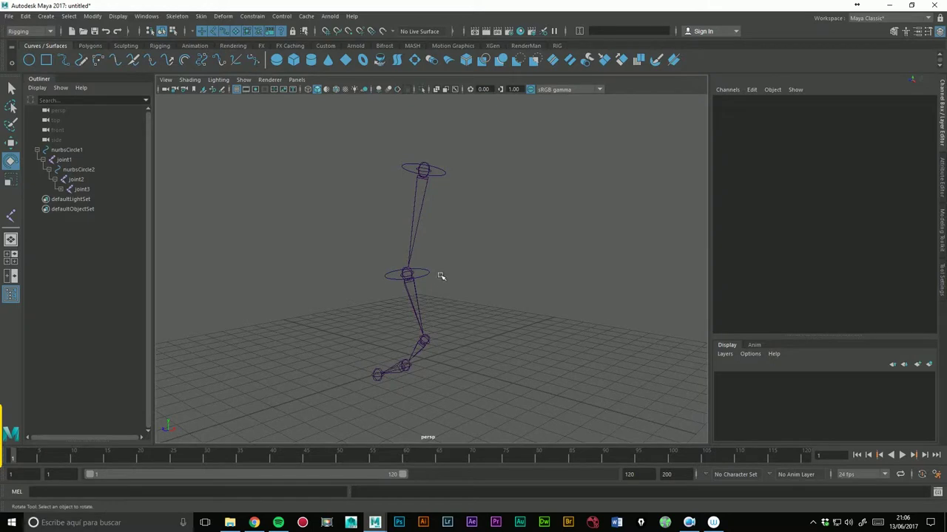
{"action": "left_click", "coordinate": [454, 293]}
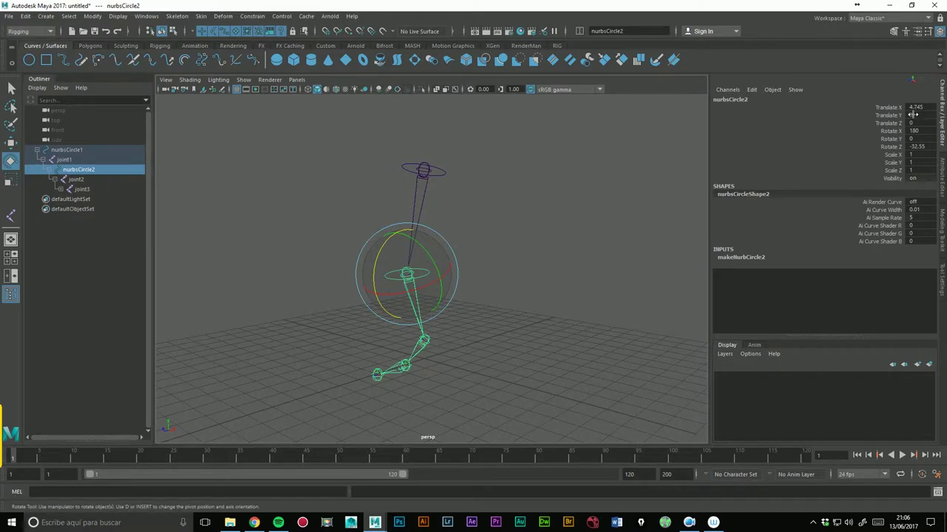
{"action": "left_click", "coordinate": [529, 263]}
{"action": "mouse_move", "coordinate": [507, 286]}
{"action": "left_mouse_down", "text": "alt"}
{"action": "mouse_move", "coordinate": [486, 270]}
{"action": "mouse_move", "coordinate": [463, 298]}
{"action": "mouse_move", "coordinate": [477, 283]}
{"action": "left_mouse_up", "text": "alt"}
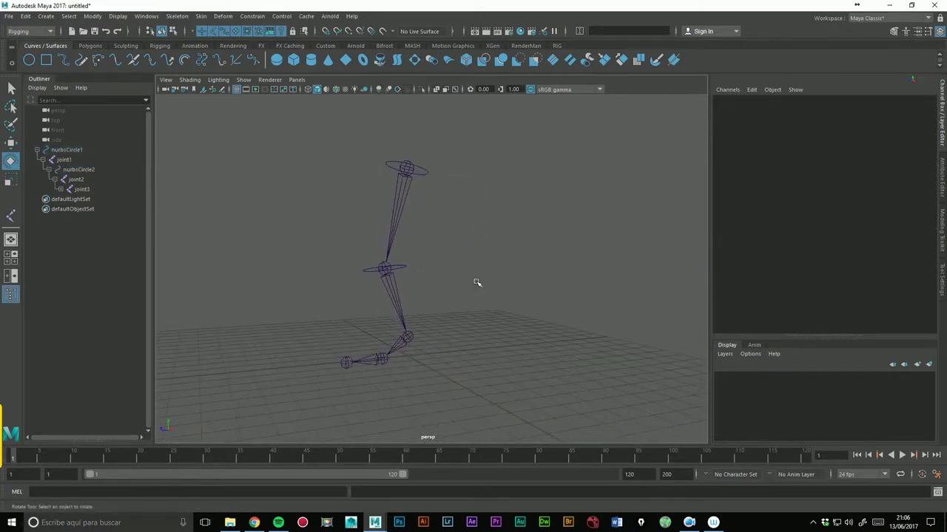
Step: Select nurbsCircle1, zero its translate and rotate channels, then undo the change
{"action": "left_click", "coordinate": [428, 186]}
{"action": "left_click_drag", "start_coordinate": [482, 224], "coordinate": [444, 192], "text": "alt"}
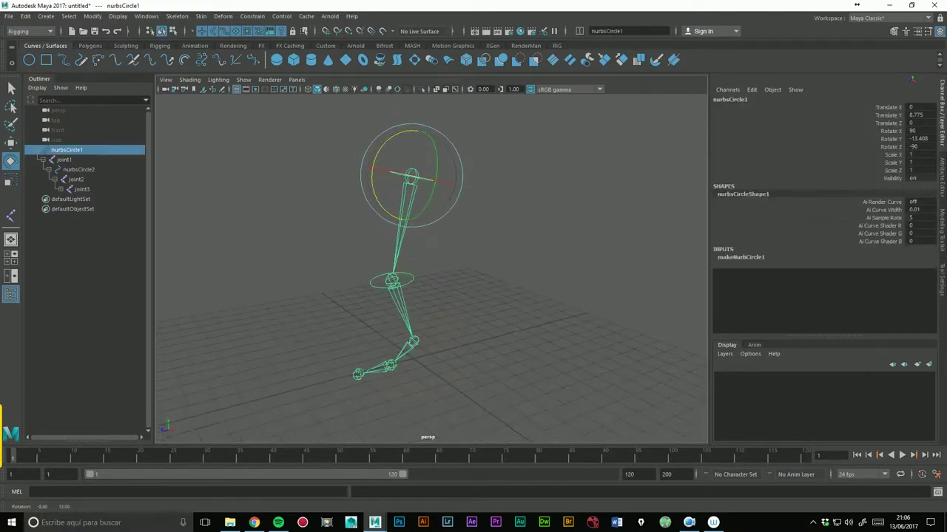
{"action": "left_click", "coordinate": [617, 244]}
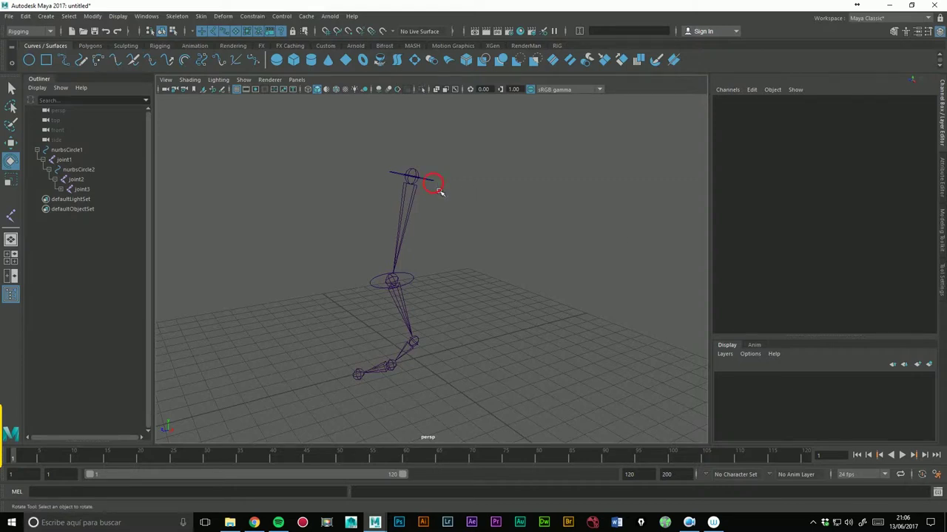
{"action": "left_click", "coordinate": [436, 188]}
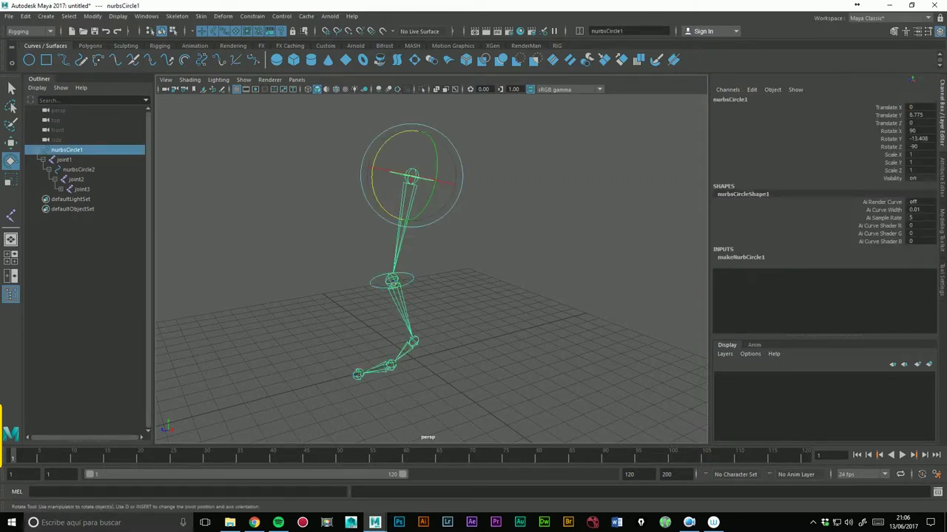
{"action": "left_click_drag", "start_coordinate": [917, 146], "coordinate": [926, 118]}
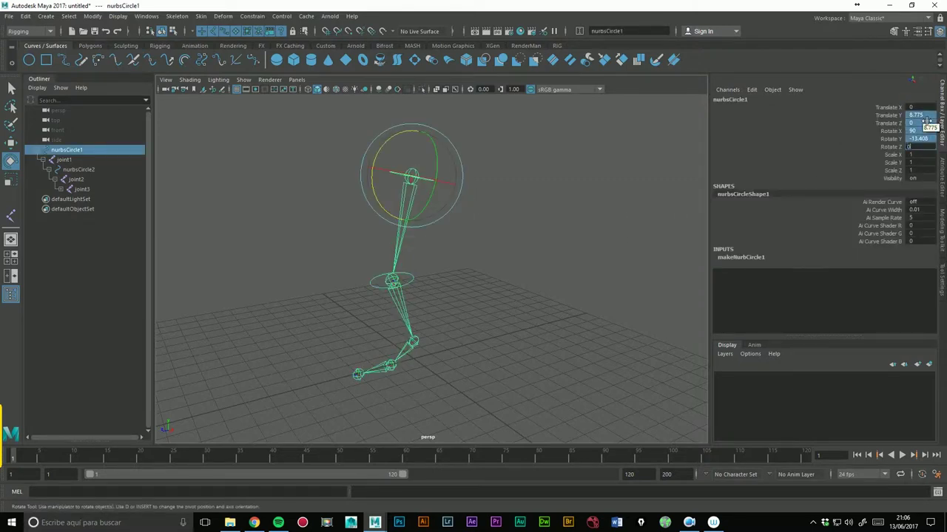
{"action": "key", "text": "Return"}
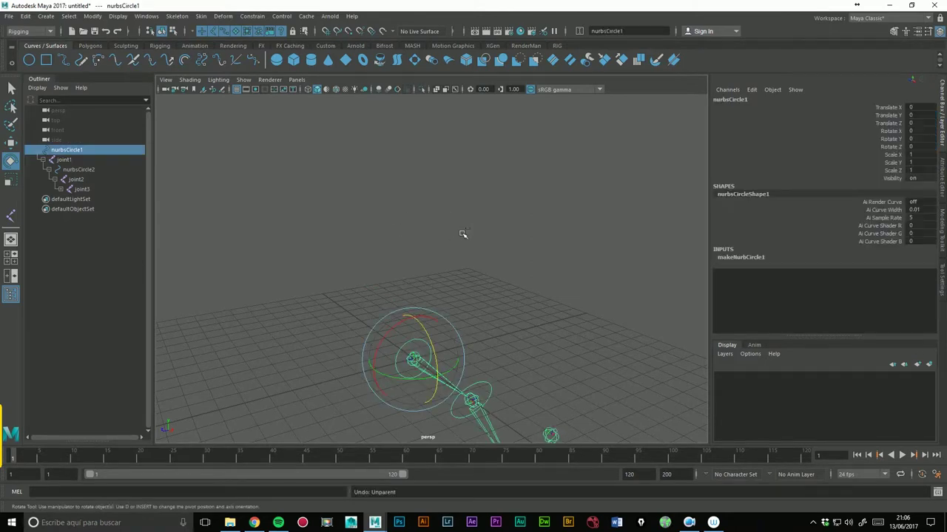
{"action": "key", "text": "ctrl+z"}
Step: Rotate nurbsCircle1 to 78.137, -6.293, -27.555 so the whole leg swings forward
{"action": "left_click", "coordinate": [501, 278]}
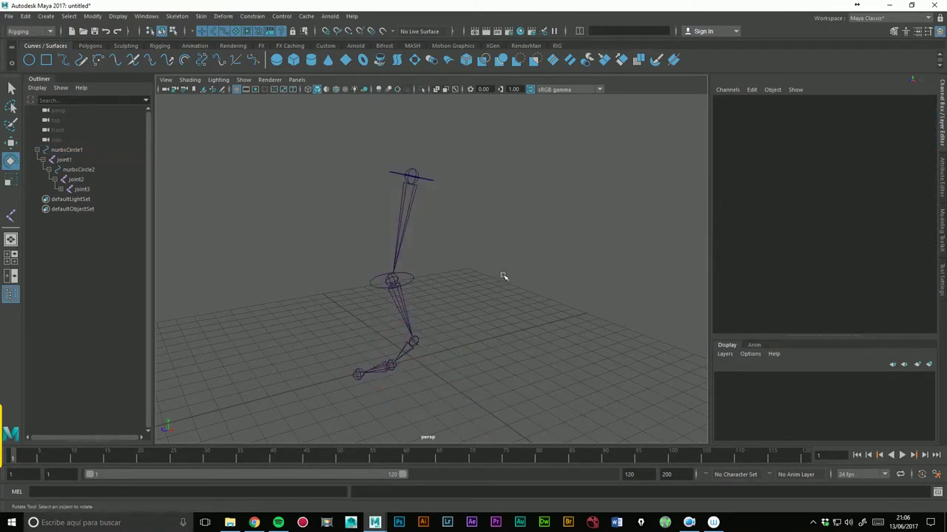
{"action": "left_click", "coordinate": [434, 193]}
{"action": "mouse_move", "coordinate": [430, 274]}
{"action": "left_mouse_down", "text": "alt"}
{"action": "mouse_move", "coordinate": [477, 205]}
{"action": "mouse_move", "coordinate": [459, 171]}
{"action": "left_mouse_up", "text": "alt"}
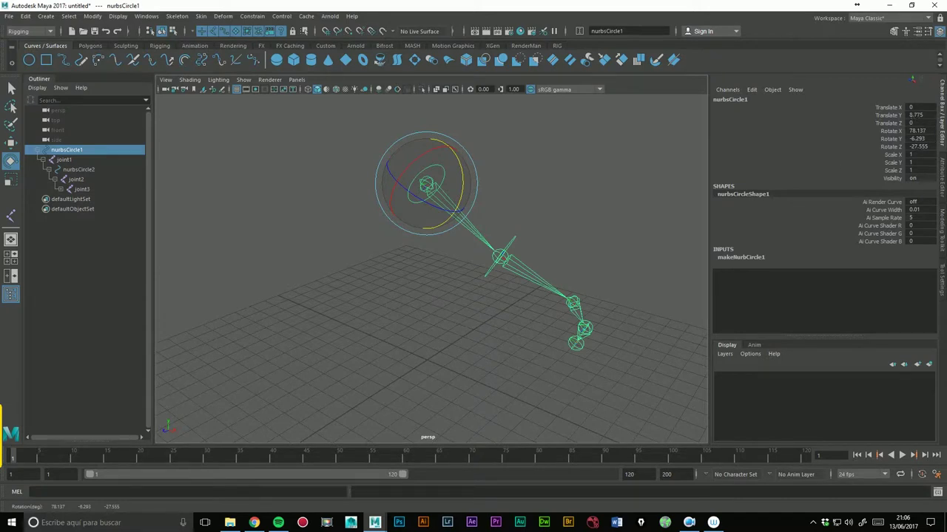
Step: Undo the leg rotation, clear the selection, and create an empty group null1 with Ctrl+G
{"action": "key", "text": "ctrl+z"}
{"action": "left_click", "coordinate": [665, 207]}
{"action": "mouse_move", "coordinate": [498, 182]}
{"action": "left_mouse_down", "text": "alt"}
{"action": "mouse_move", "coordinate": [465, 194]}
{"action": "mouse_move", "coordinate": [449, 187]}
{"action": "left_mouse_up", "text": "alt"}
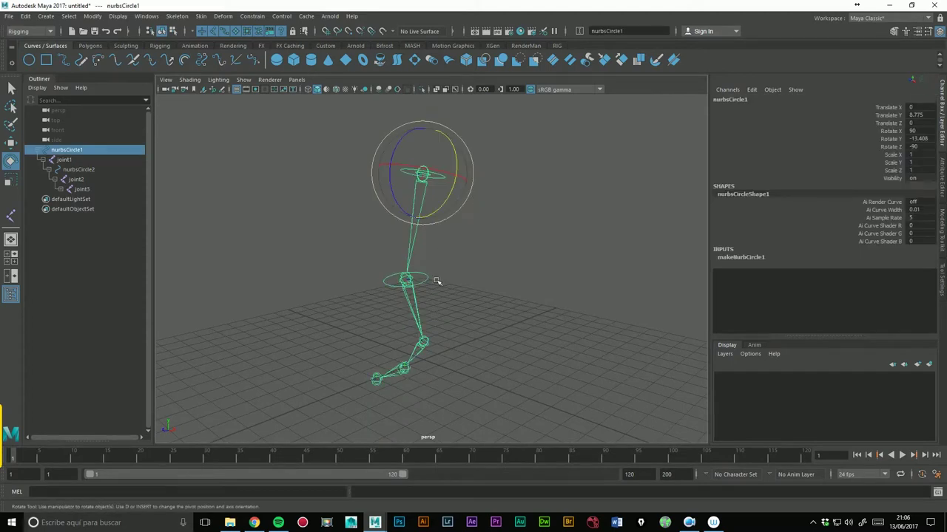
{"action": "left_click", "coordinate": [449, 297]}
{"action": "left_click", "coordinate": [426, 285]}
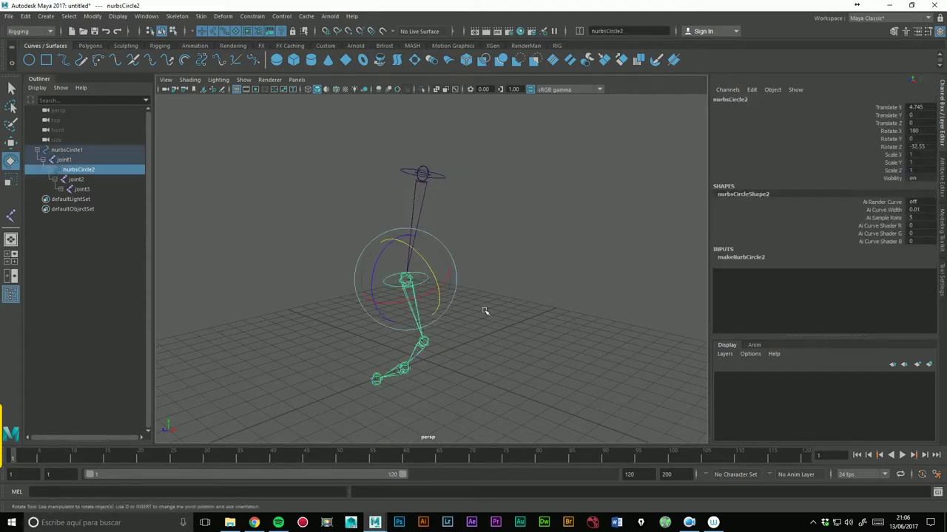
{"action": "left_click", "coordinate": [518, 226]}
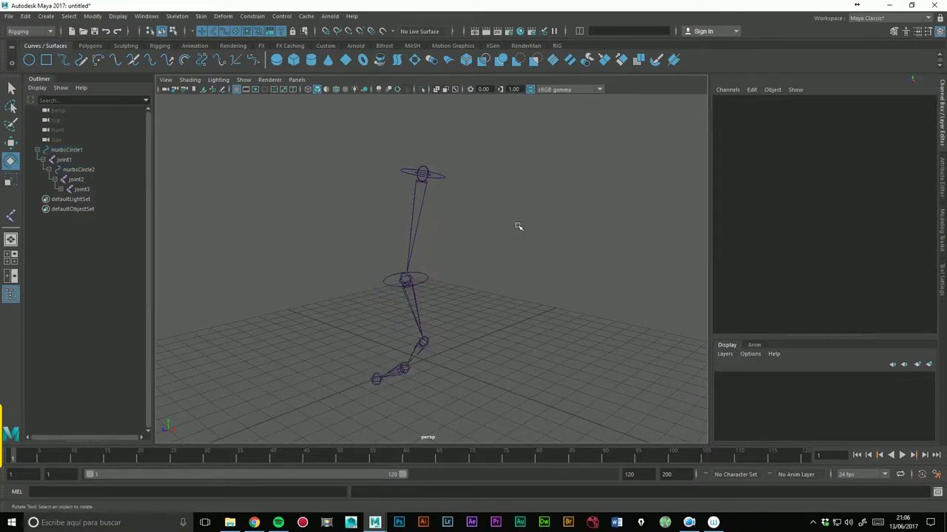
{"action": "left_click", "coordinate": [599, 228]}
{"action": "key", "text": "ctrl+g"}
Step: Inspect joint1, nurbsCircle1 and joint3 in the Outliner with the Move tool active
{"action": "key", "text": "w"}
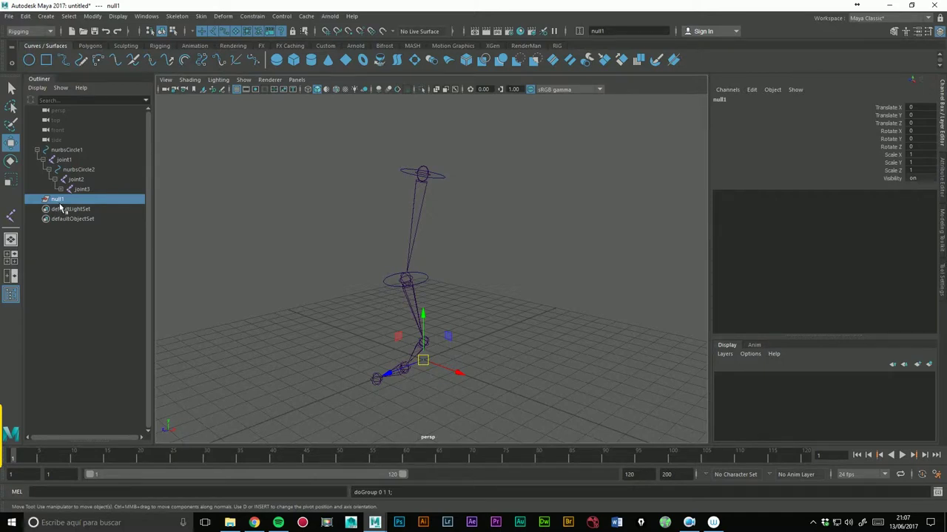
{"action": "left_click", "coordinate": [66, 161]}
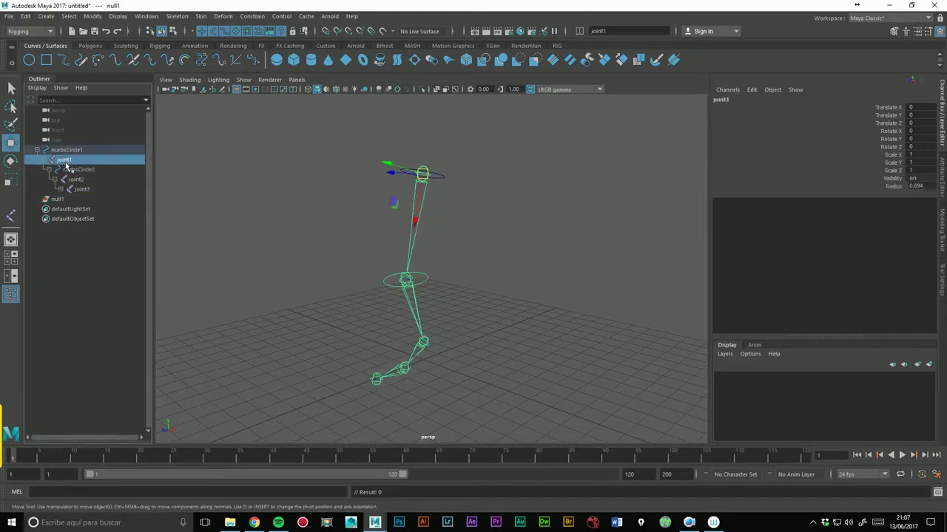
{"action": "left_click", "coordinate": [66, 151]}
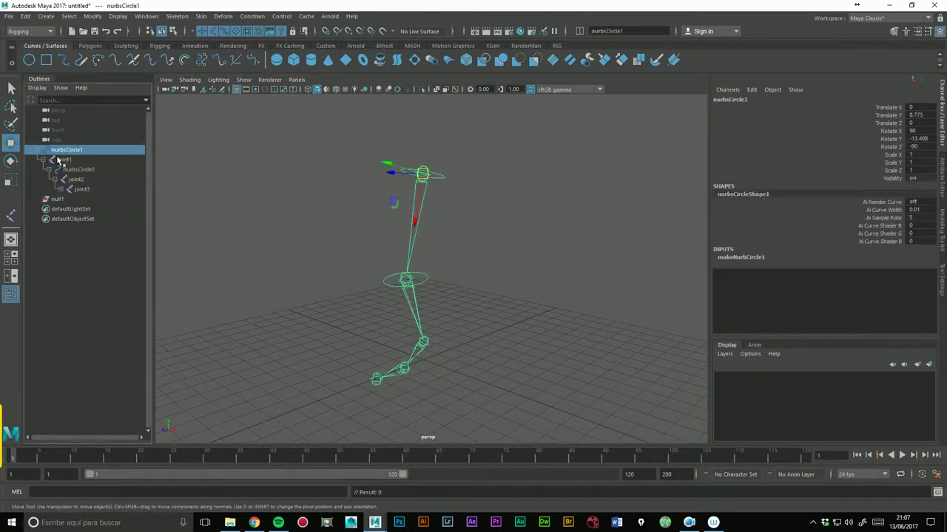
{"action": "left_click", "coordinate": [61, 161]}
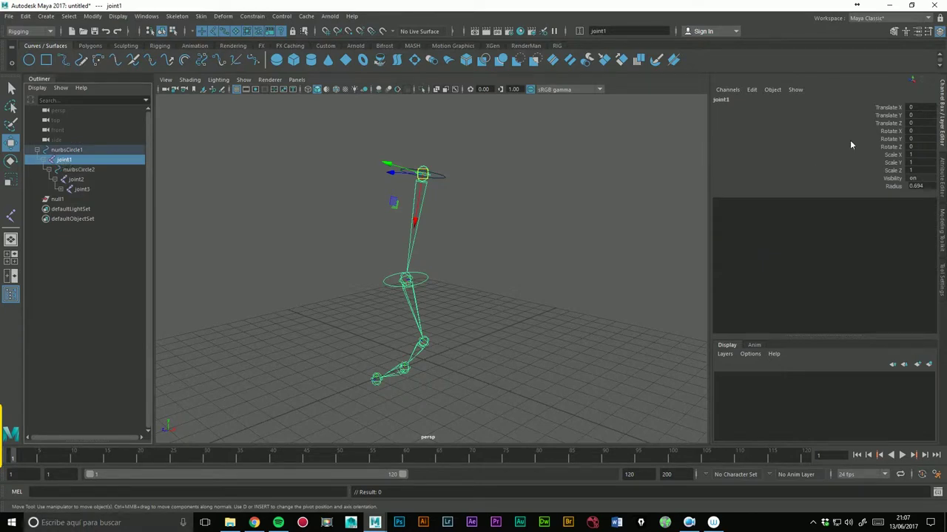
{"action": "left_click", "coordinate": [84, 190]}
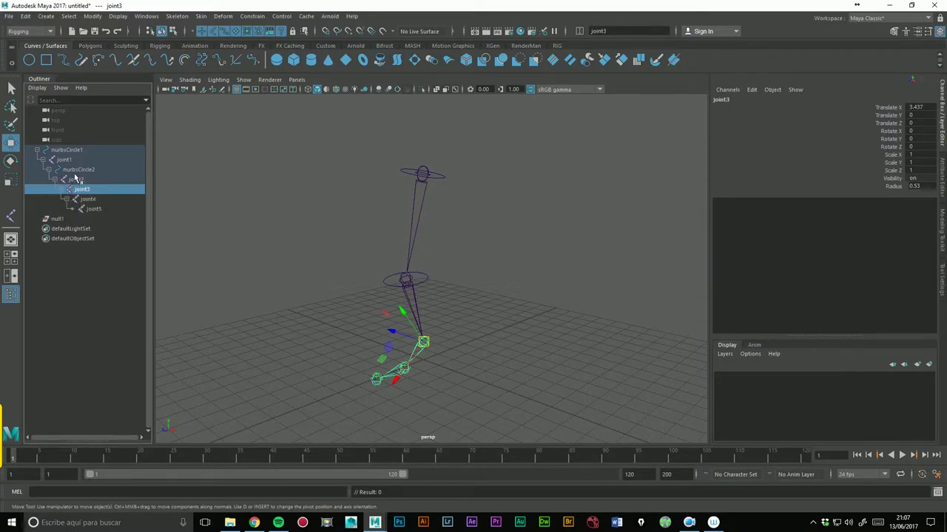
{"action": "left_click", "coordinate": [64, 150]}
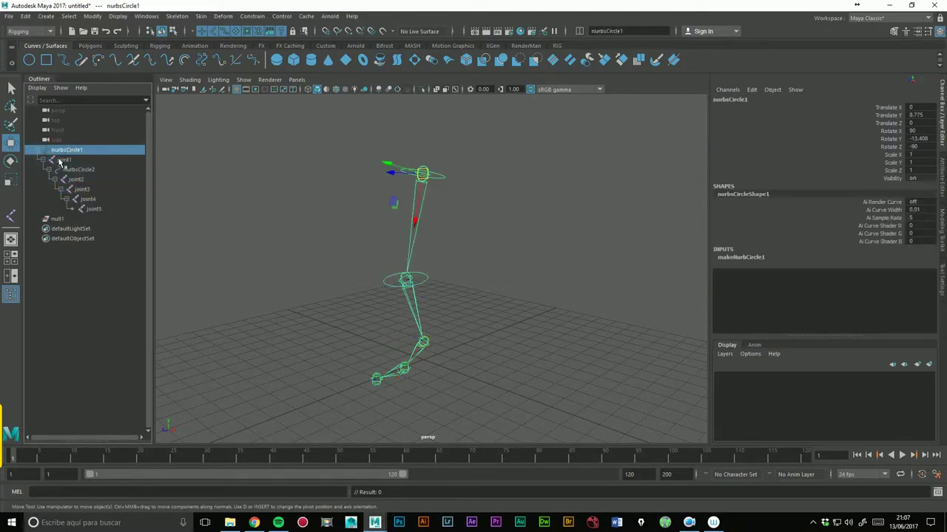
{"action": "left_click", "coordinate": [65, 159]}
{"action": "left_click", "coordinate": [65, 159]}
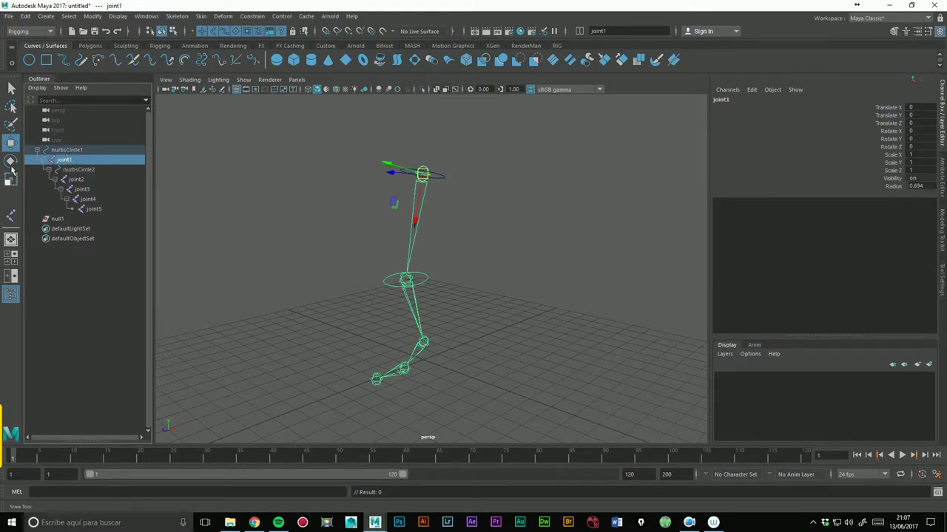
Step: Step down from joint3 through joint4 to joint5, then select the null1 group
{"action": "left_click", "coordinate": [81, 189]}
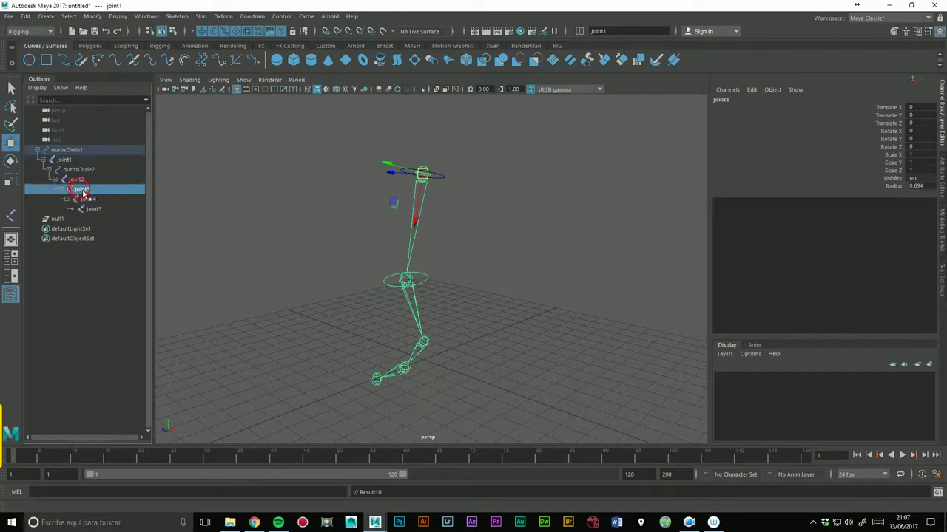
{"action": "key", "text": "Down"}
{"action": "key", "text": "Up"}
{"action": "key", "text": "Up"}
{"action": "key", "text": "Down"}
{"action": "key", "text": "Down"}
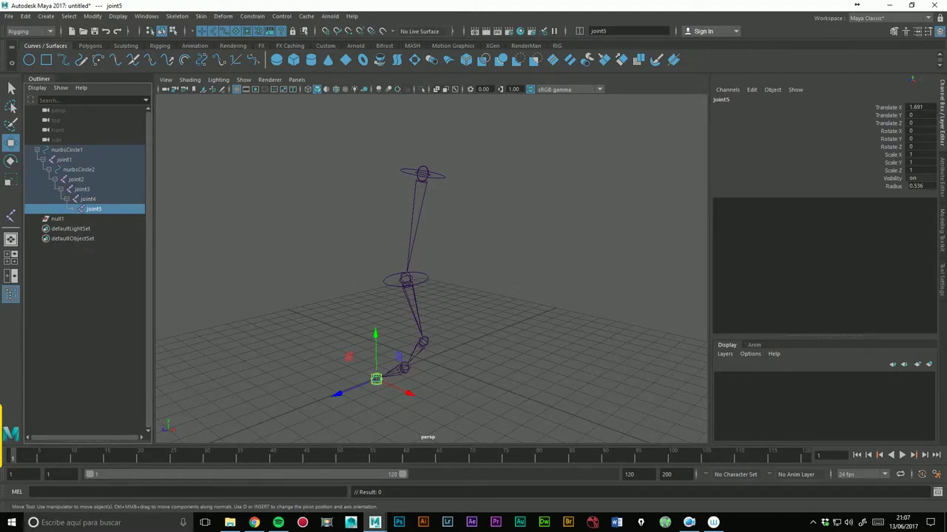
{"action": "left_click", "coordinate": [87, 284]}
{"action": "left_click", "coordinate": [59, 219]}
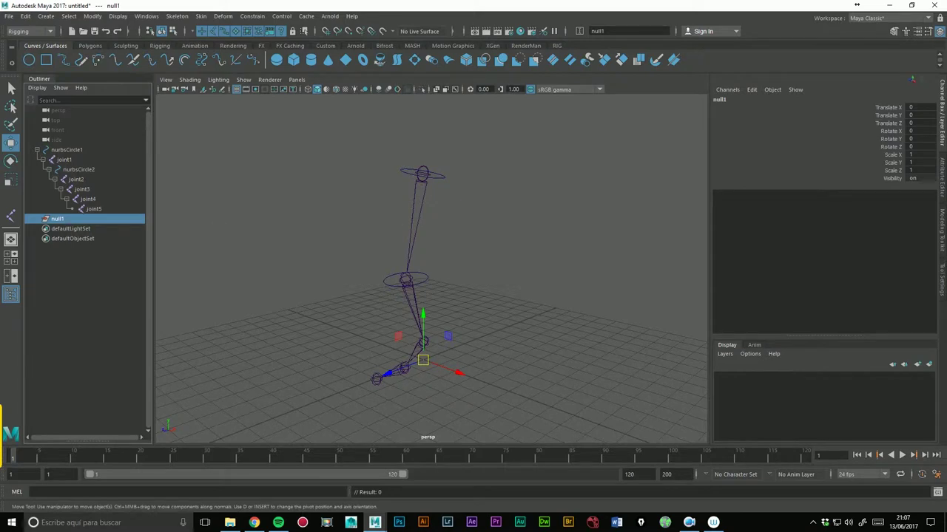
{"action": "left_click", "coordinate": [69, 222]}
Step: Parent null1 under nurbsCircle1
{"action": "mouse_move", "coordinate": [446, 175]}
{"action": "left_mouse_down"}
{"action": "mouse_move", "coordinate": [454, 196]}
{"action": "mouse_move", "coordinate": [443, 190]}
{"action": "left_mouse_up"}
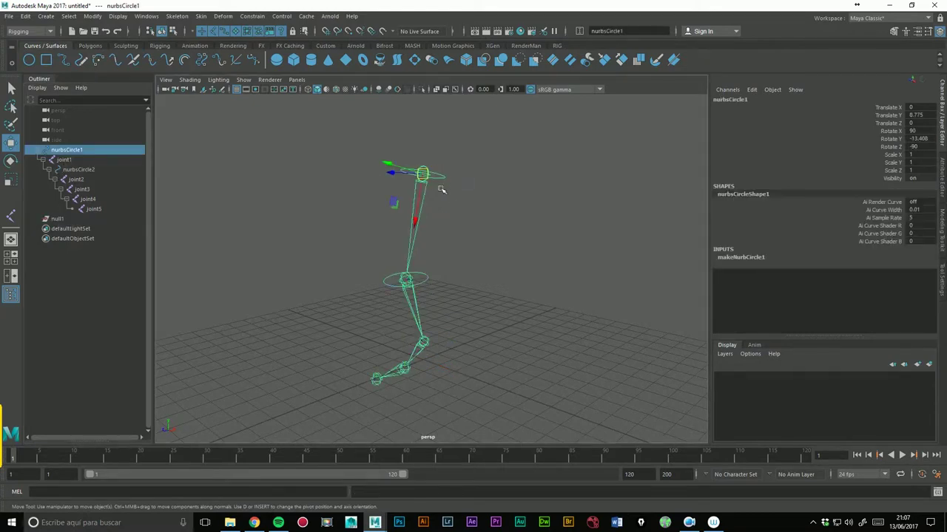
{"action": "left_click", "coordinate": [58, 219]}
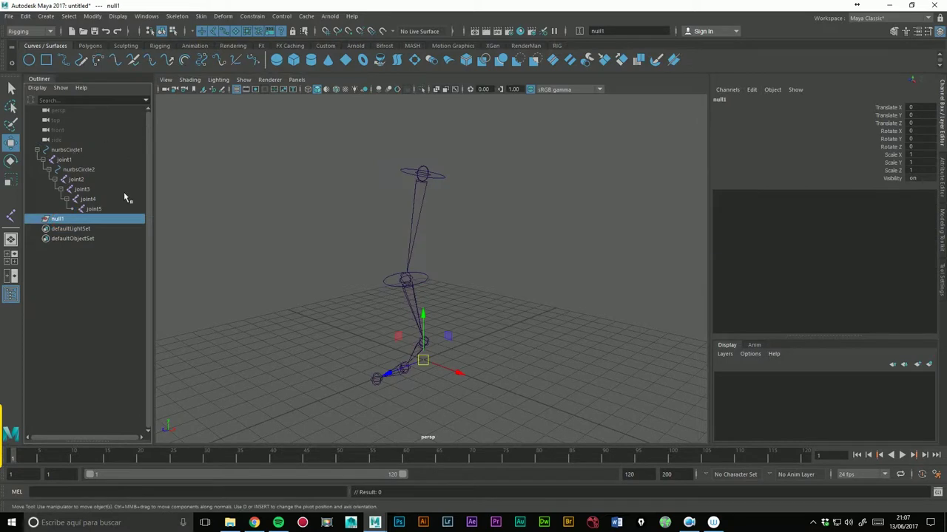
{"action": "left_click", "coordinate": [70, 151], "text": "ctrl"}
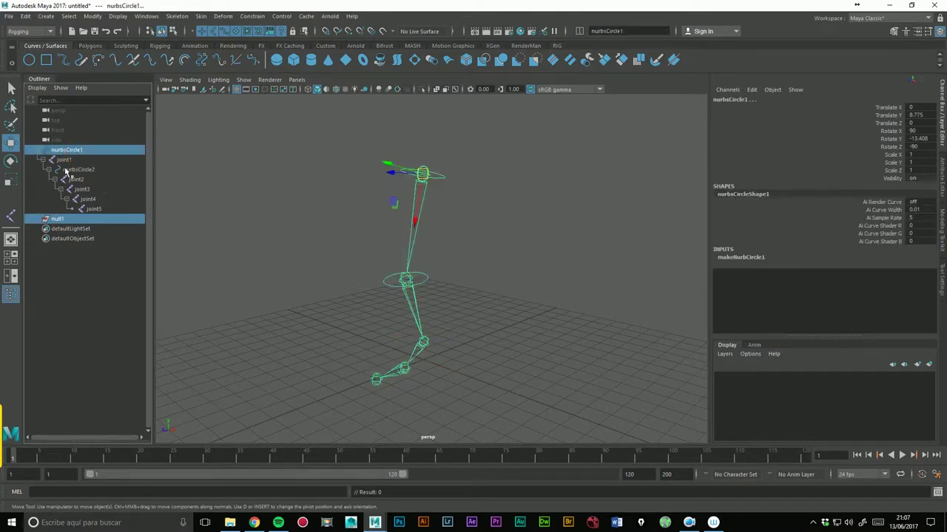
{"action": "key", "text": "p"}
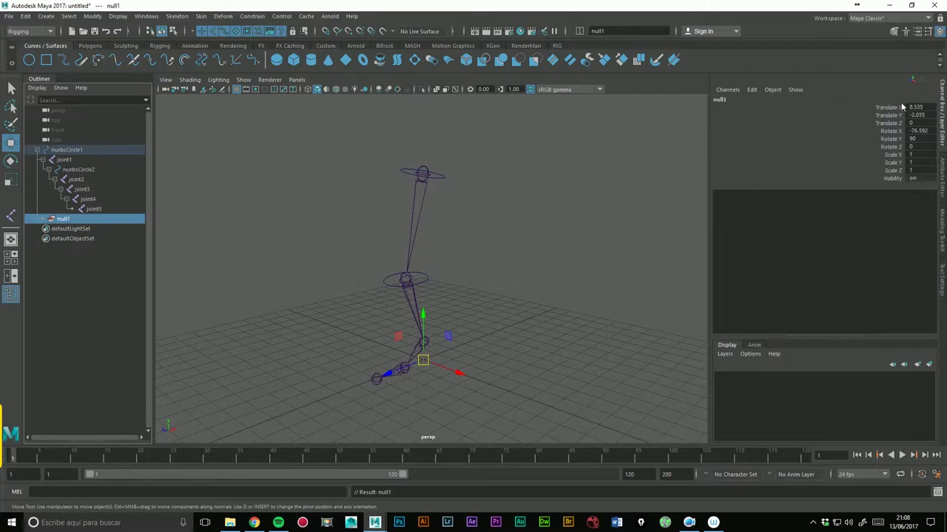
{"action": "left_click", "coordinate": [65, 223]}
Step: Zero null1's translate and rotate channels so it matches nurbsCircle1 at the hip
{"action": "left_click_drag", "start_coordinate": [926, 110], "coordinate": [928, 140]}
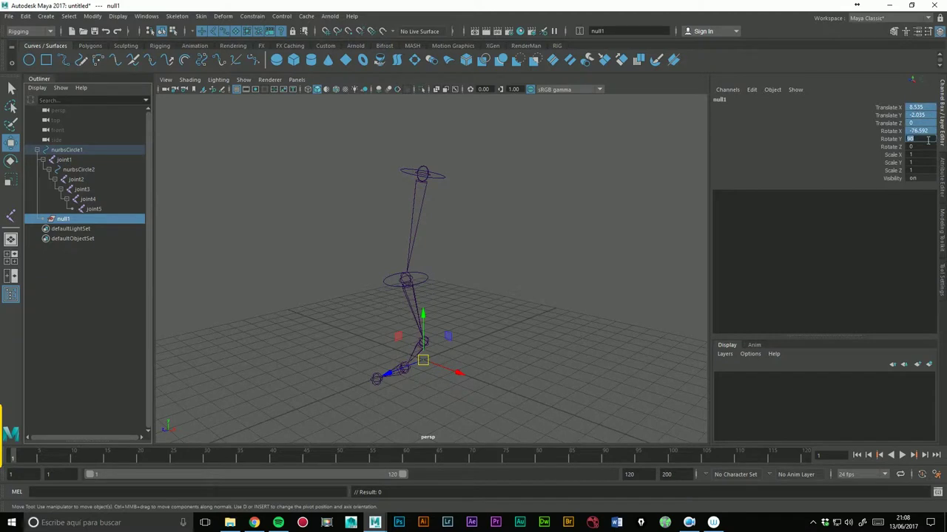
{"action": "type", "text": "0"}
{"action": "key", "text": "Return"}
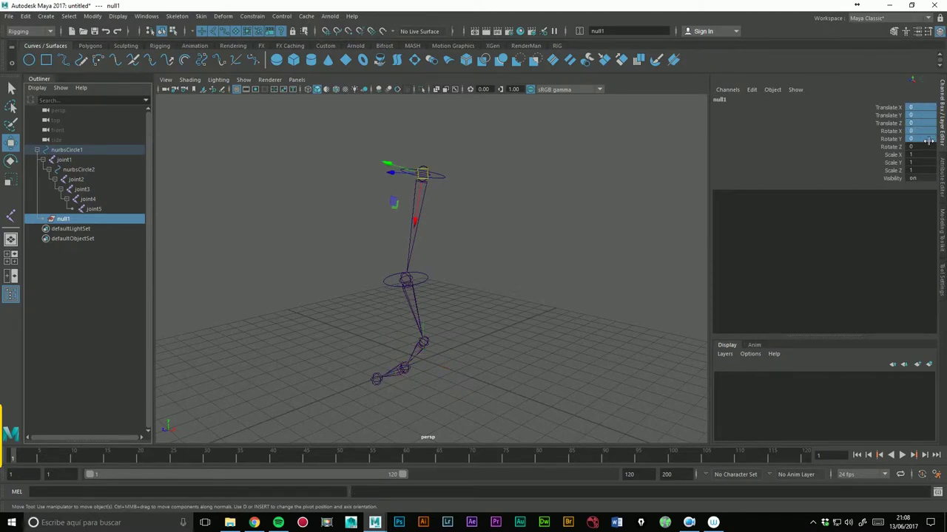
{"action": "mouse_move", "coordinate": [439, 179]}
{"action": "left_mouse_down", "text": "alt"}
{"action": "mouse_move", "coordinate": [421, 216]}
{"action": "mouse_move", "coordinate": [368, 195]}
{"action": "left_mouse_up", "text": "alt"}
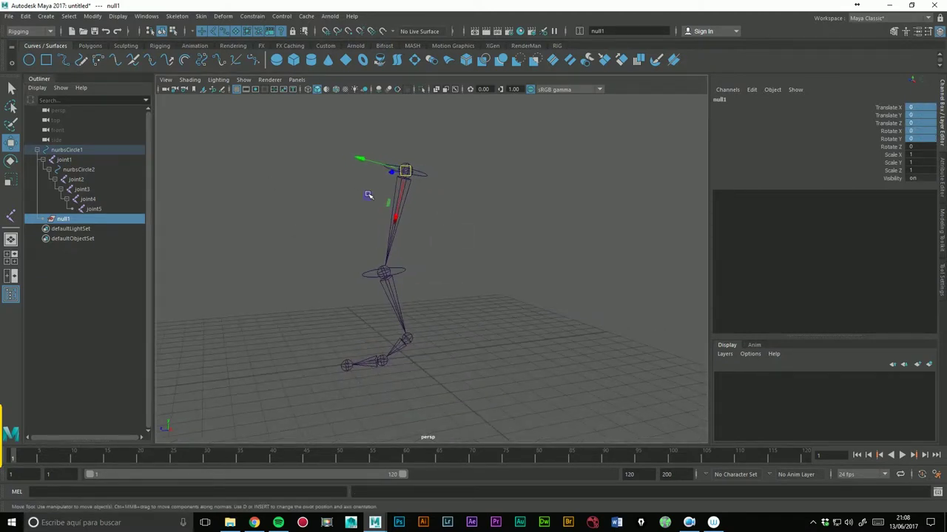
{"action": "left_click", "coordinate": [59, 220]}
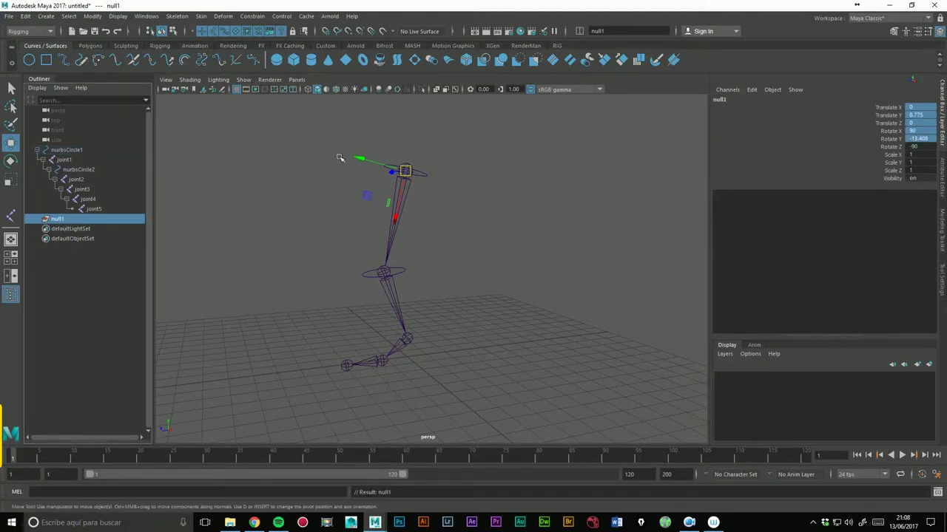
{"action": "left_click", "coordinate": [84, 152]}
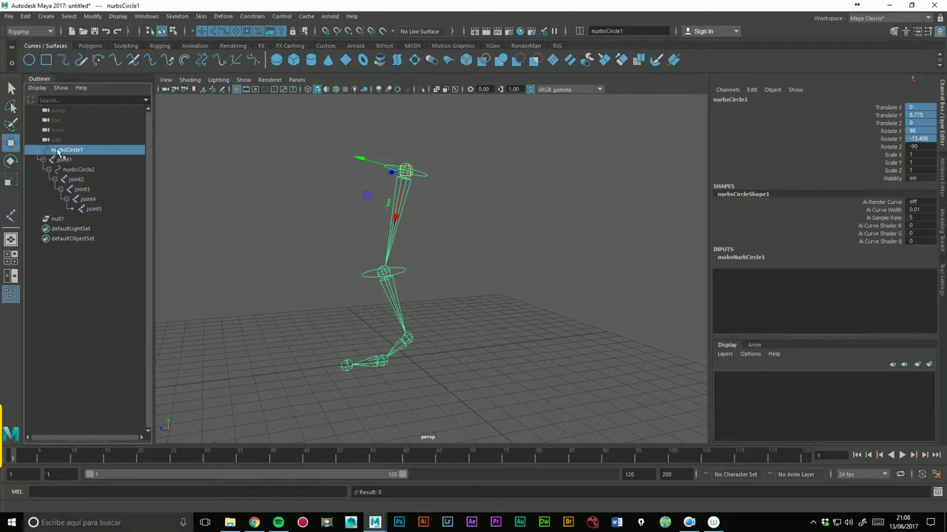
Step: Drag nurbsCircle1 with its leg chain under null1 in the Outliner and expand null1
{"action": "left_click_drag", "start_coordinate": [65, 151], "coordinate": [57, 219]}
{"action": "left_click", "coordinate": [64, 151]}
{"action": "left_click", "coordinate": [37, 149]}
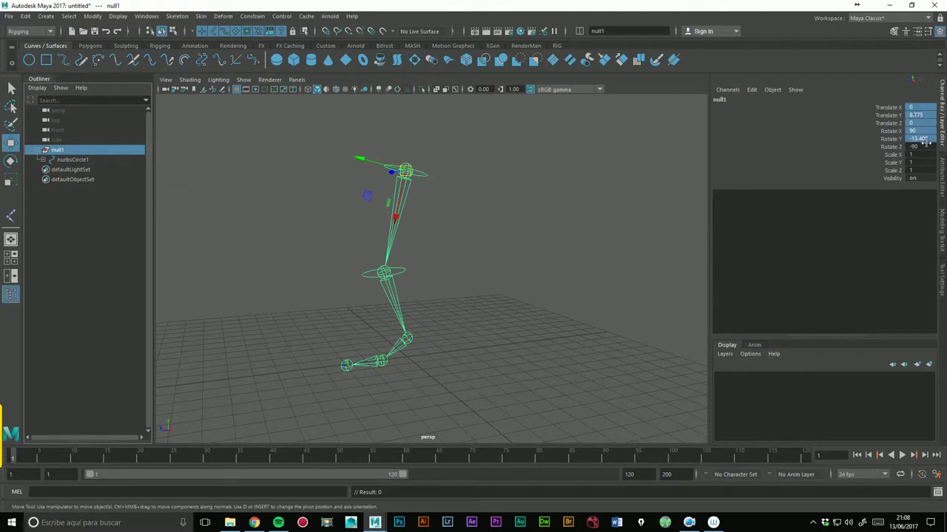
{"action": "left_click", "coordinate": [71, 160]}
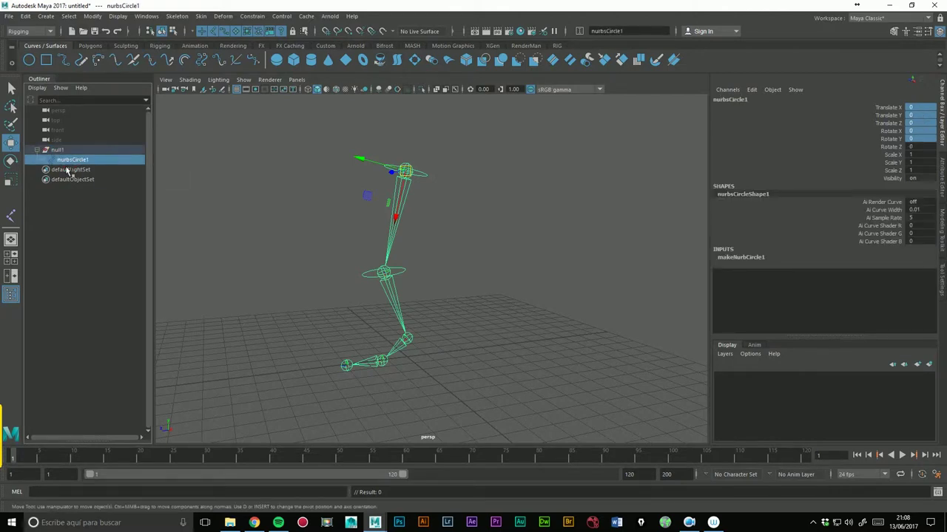
Step: Reselect nurbsCircle1 in the viewport with the Rotate tool and orbit to a new angle
{"action": "left_click", "coordinate": [473, 209]}
{"action": "mouse_move", "coordinate": [477, 215]}
{"action": "left_mouse_down", "text": "alt"}
{"action": "mouse_move", "coordinate": [485, 229]}
{"action": "mouse_move", "coordinate": [453, 137]}
{"action": "left_mouse_up", "text": "alt"}
{"action": "left_click", "coordinate": [456, 184]}
{"action": "key", "text": "e"}
{"action": "left_click", "coordinate": [550, 216]}
{"action": "left_click_drag", "start_coordinate": [549, 215], "coordinate": [456, 268], "text": "alt"}
Step: Set nurbsCircle1's Rotate X, Y and Z channels to 0 so the leg stands upright
{"action": "left_click", "coordinate": [428, 195]}
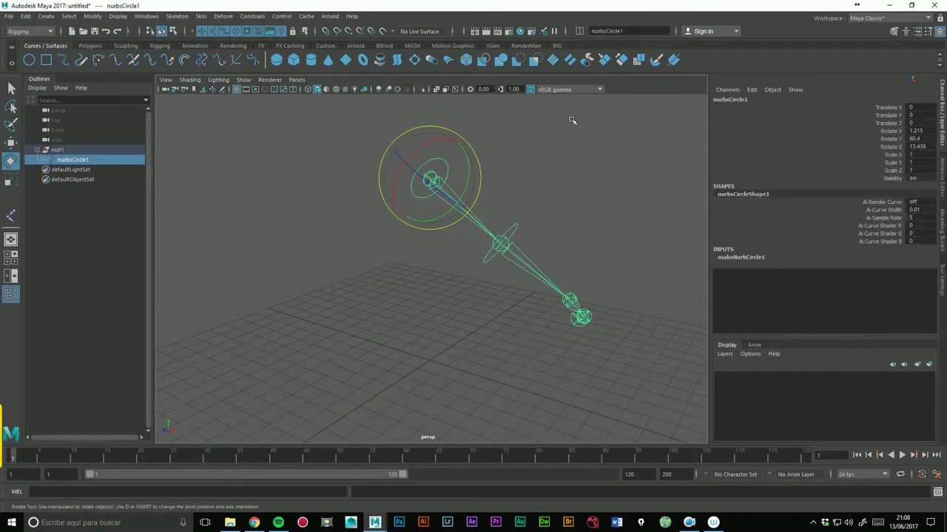
{"action": "left_click_drag", "start_coordinate": [917, 132], "coordinate": [926, 151]}
{"action": "type", "text": "0"}
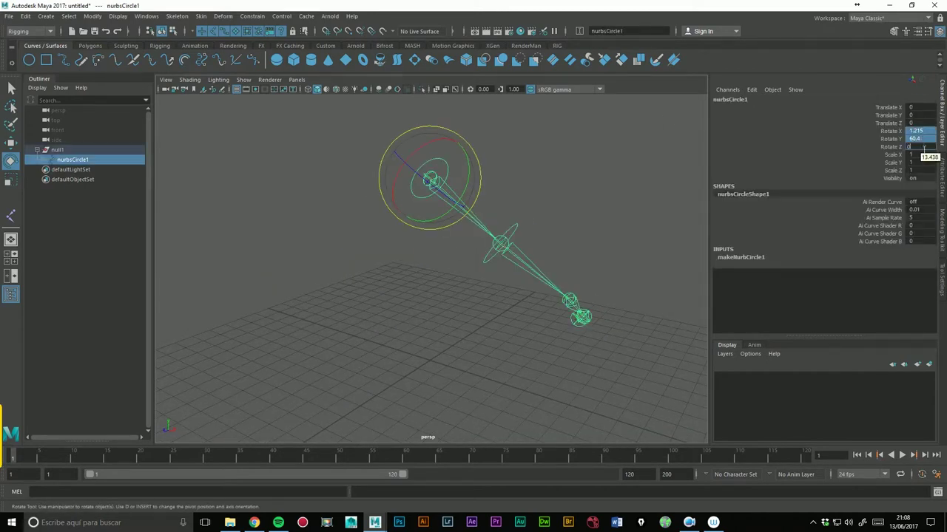
{"action": "key", "text": "Return"}
Step: Clear the selection, then select and deselect the nurbsCircle2 knee control
{"action": "left_click", "coordinate": [528, 255]}
{"action": "mouse_move", "coordinate": [529, 255]}
{"action": "left_mouse_down", "text": "alt"}
{"action": "mouse_move", "coordinate": [482, 258]}
{"action": "mouse_move", "coordinate": [537, 264]}
{"action": "mouse_move", "coordinate": [539, 250]}
{"action": "left_mouse_up", "text": "alt"}
{"action": "left_click", "coordinate": [440, 285]}
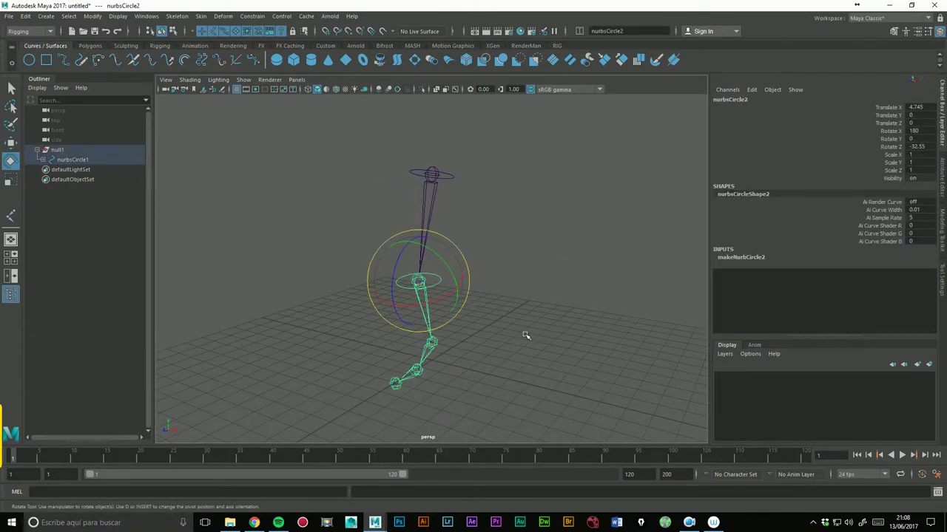
{"action": "left_click", "coordinate": [246, 290]}
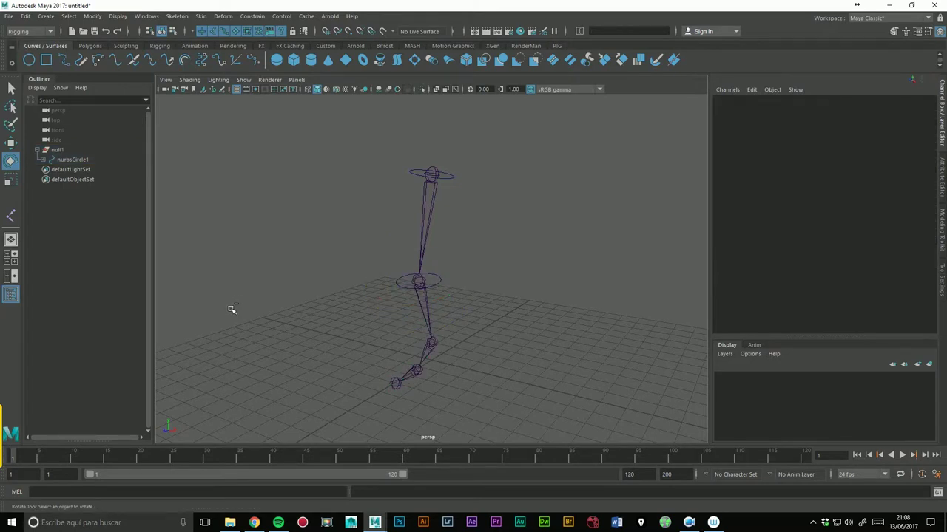
Step: Create empty group null2, align it to nurbsCircle2 with zero rotation, then unparent it to the top level
{"action": "key", "text": "ctrl+g"}
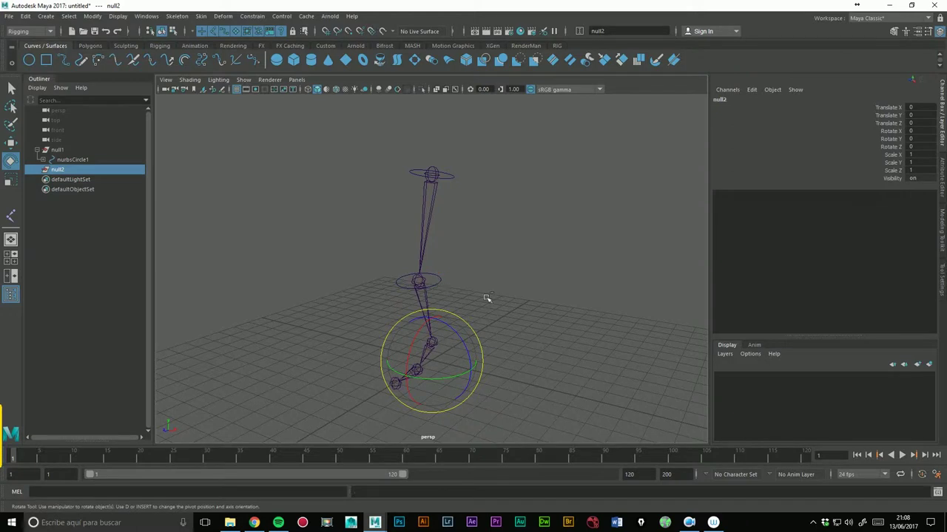
{"action": "left_click", "coordinate": [443, 283]}
{"action": "key", "text": "p"}
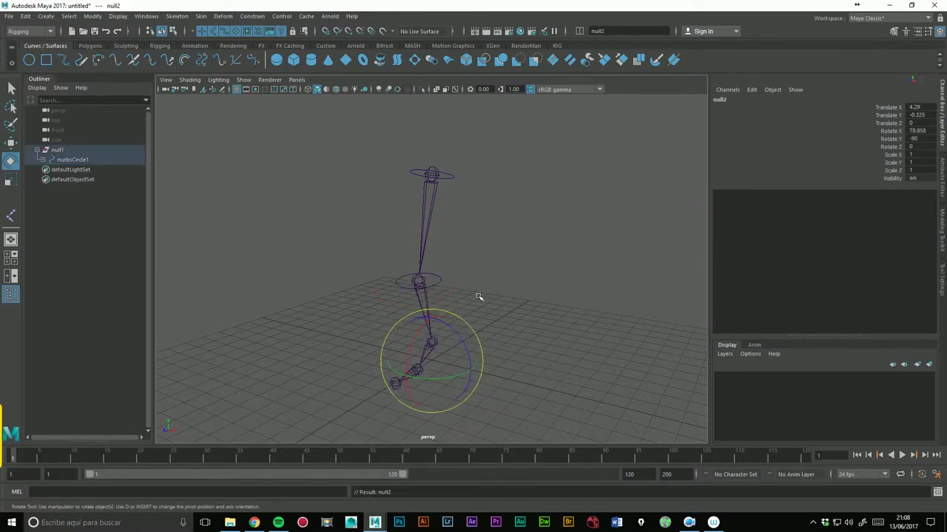
{"action": "double_click", "coordinate": [930, 140]}
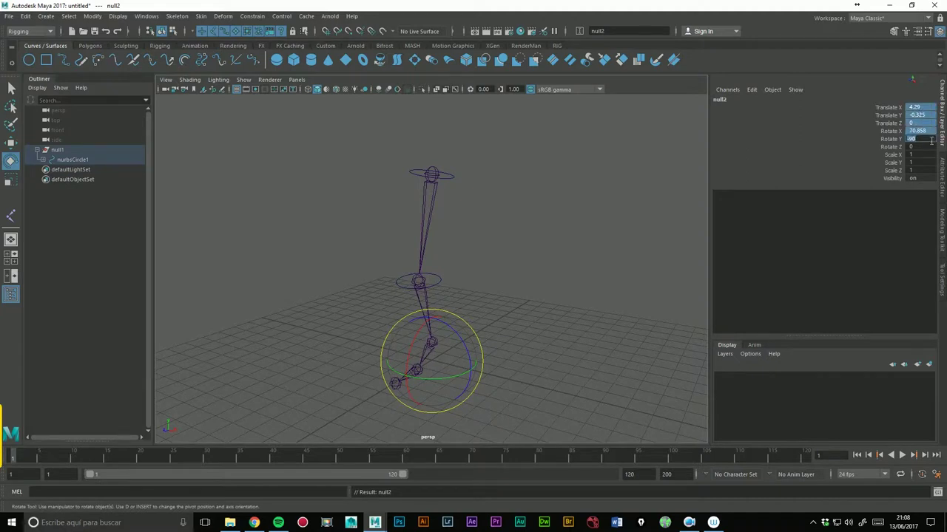
{"action": "type", "text": "0"}
{"action": "key", "text": "Return"}
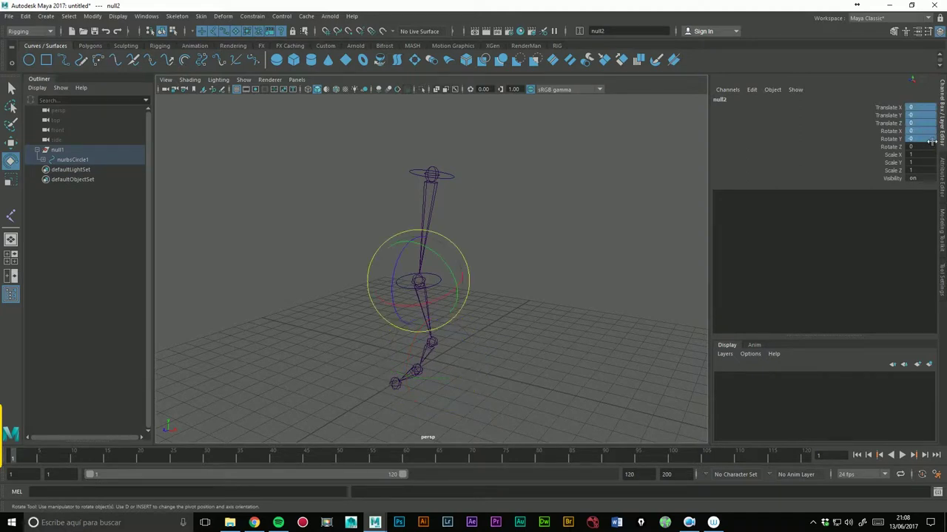
{"action": "key", "text": "shift+p"}
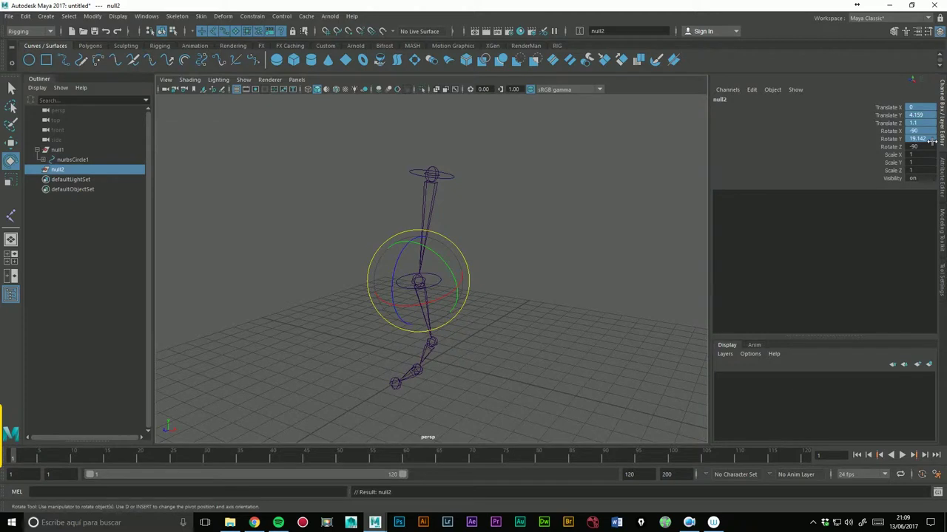
Step: Expand the Outliner hierarchy and move nurbsCircle2 with its lower joints under null2
{"action": "left_click", "coordinate": [42, 159]}
{"action": "left_click", "coordinate": [48, 169]}
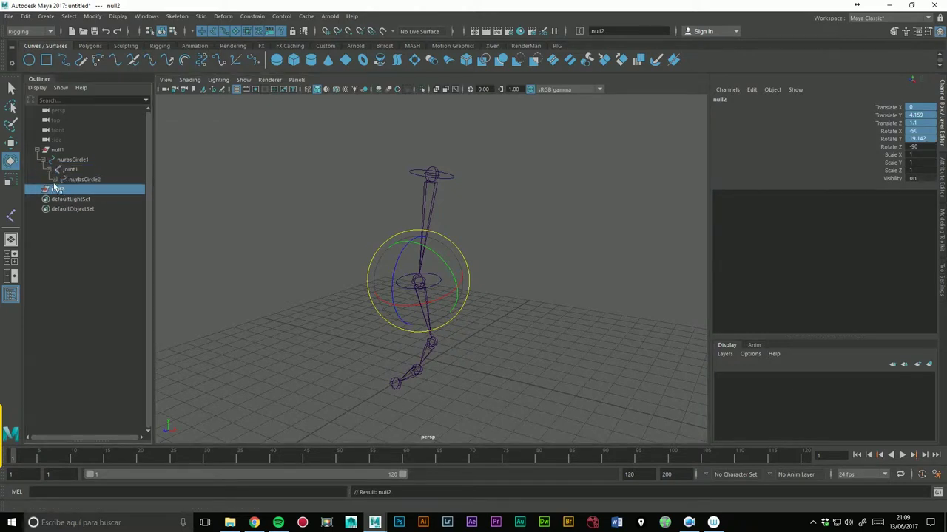
{"action": "left_click", "coordinate": [54, 179]}
{"action": "left_click", "coordinate": [60, 189]}
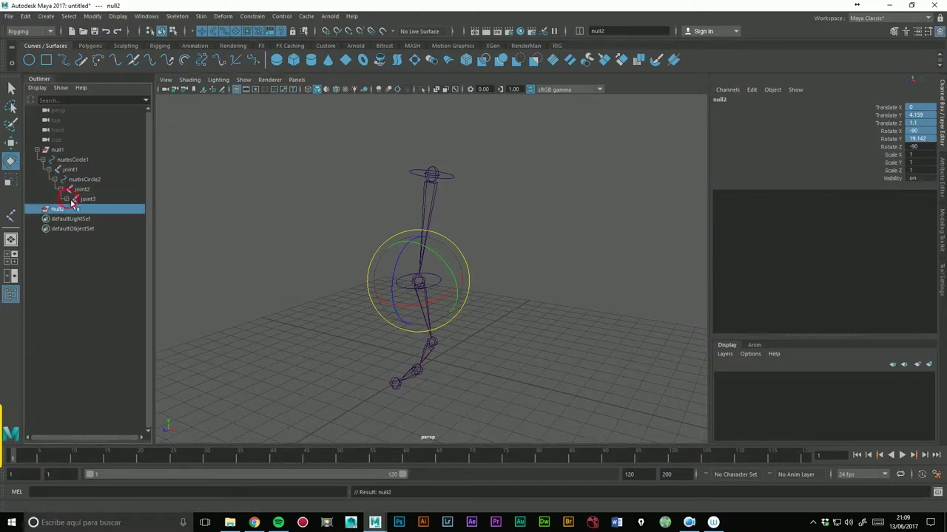
{"action": "left_click", "coordinate": [67, 199]}
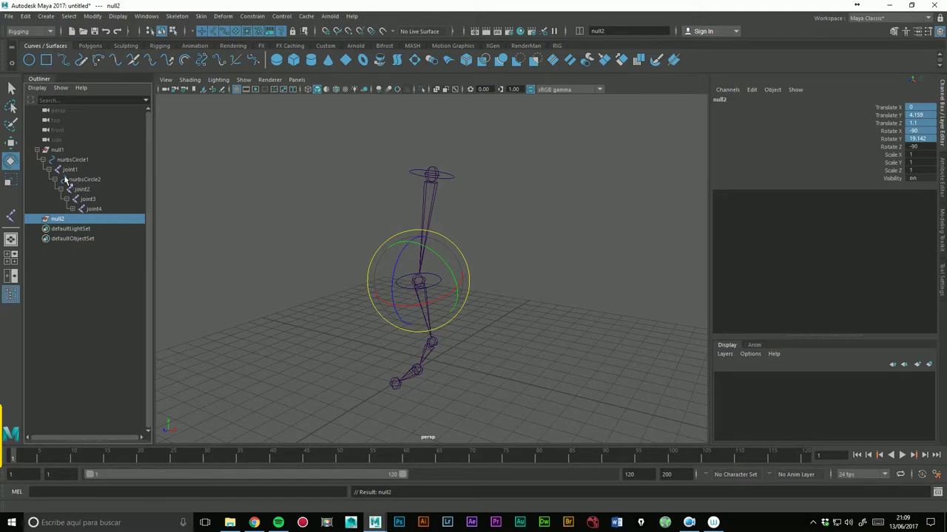
{"action": "left_click", "coordinate": [82, 180]}
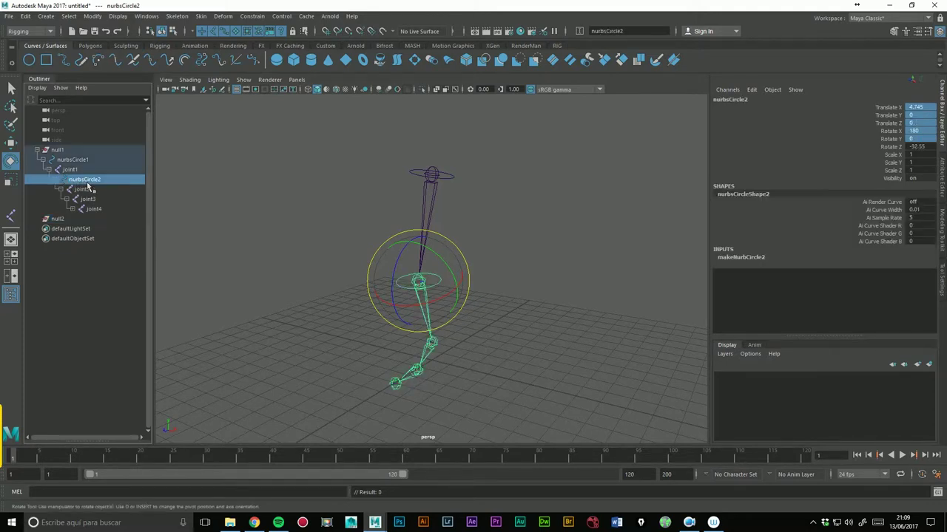
{"action": "middle_click_drag", "start_coordinate": [90, 180], "coordinate": [66, 222]}
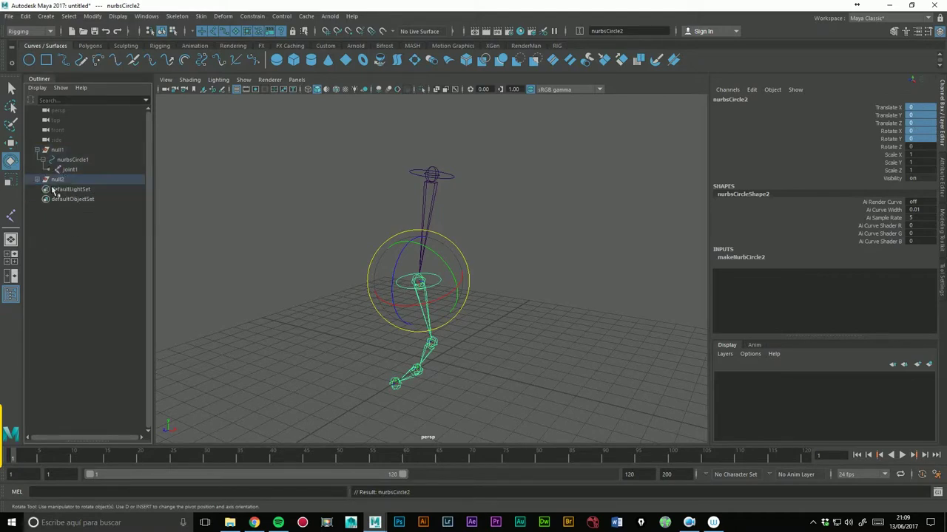
Step: Parent null2 under joint1 and confirm its children in the Outliner
{"action": "left_click", "coordinate": [92, 179]}
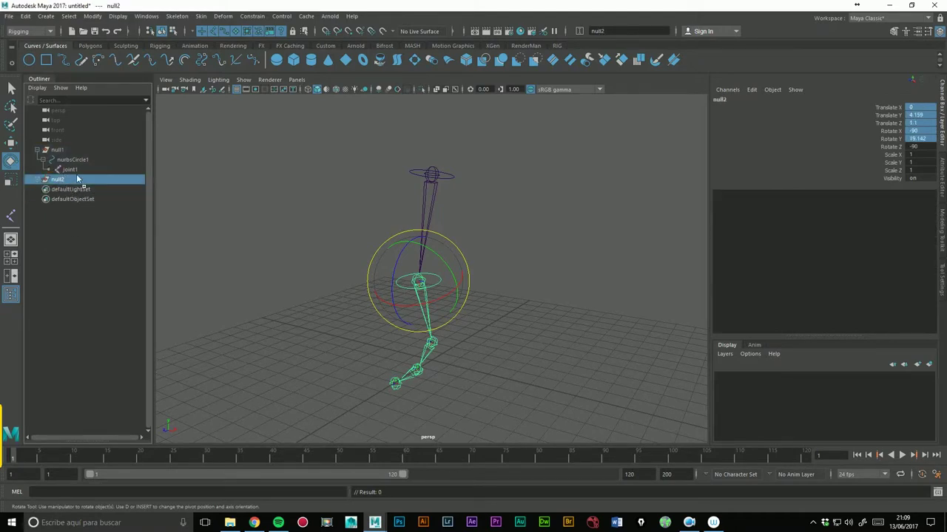
{"action": "middle_click_drag", "start_coordinate": [77, 179], "coordinate": [70, 170]}
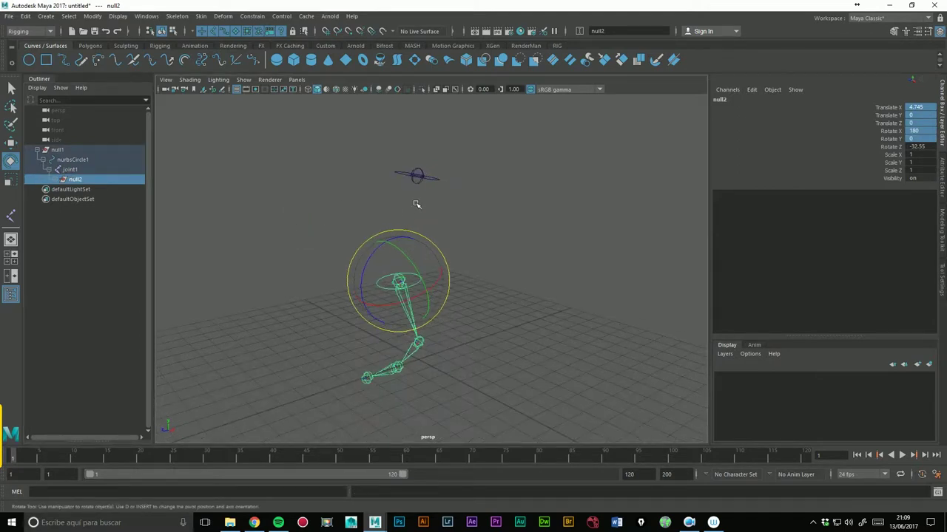
{"action": "left_click_drag", "start_coordinate": [380, 250], "coordinate": [421, 180], "text": "alt"}
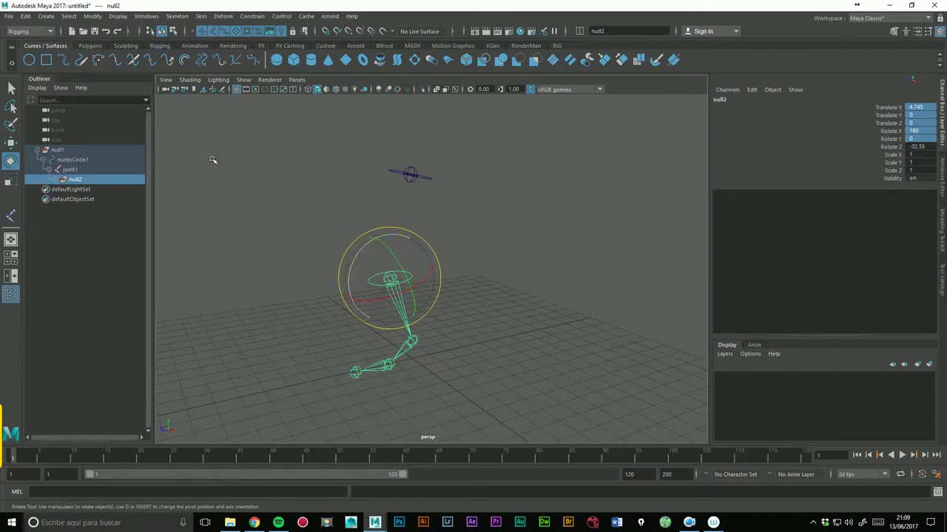
{"action": "left_click", "coordinate": [59, 182]}
{"action": "left_click", "coordinate": [68, 190]}
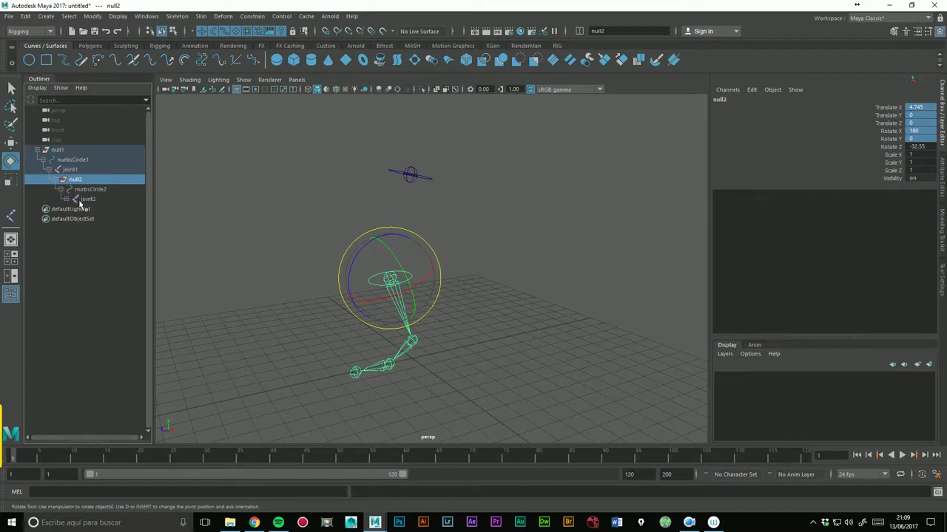
{"action": "left_click_drag", "start_coordinate": [410, 243], "coordinate": [414, 226], "text": "alt"}
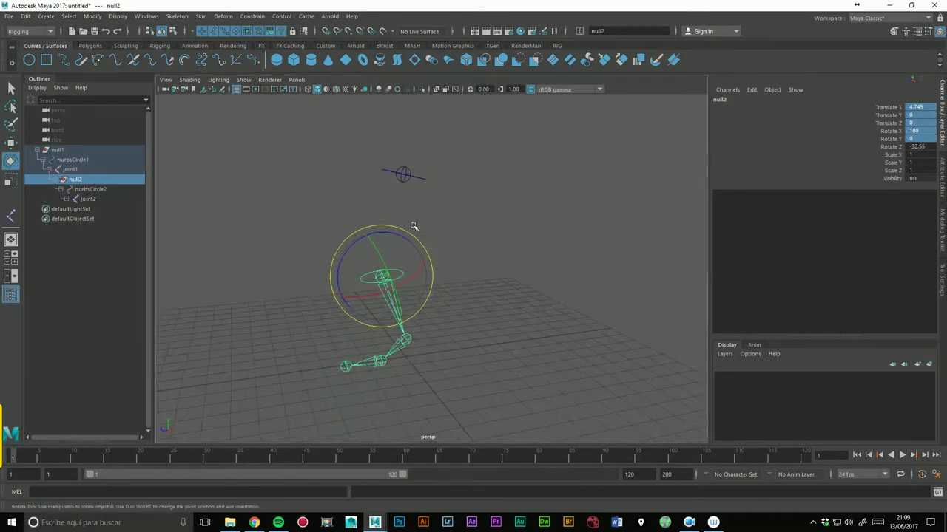
{"action": "left_click", "coordinate": [231, 214]}
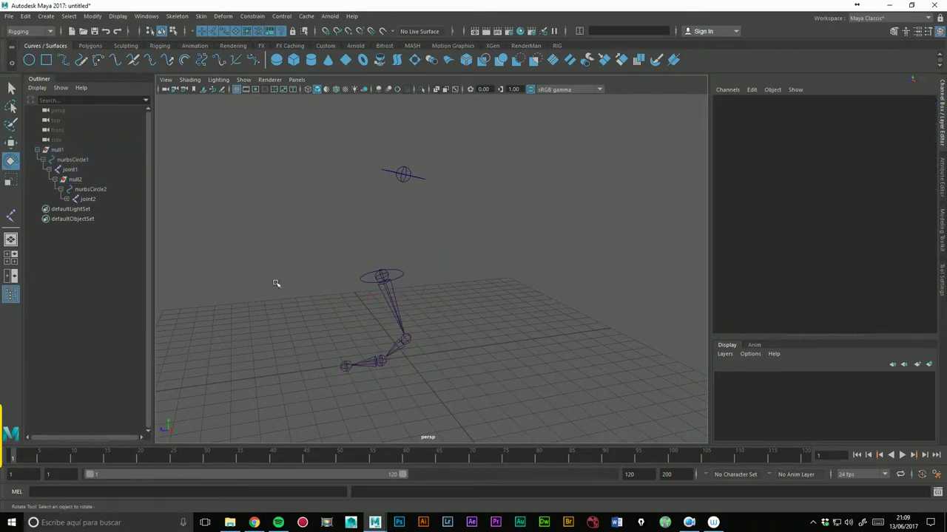
{"action": "left_click", "coordinate": [404, 278]}
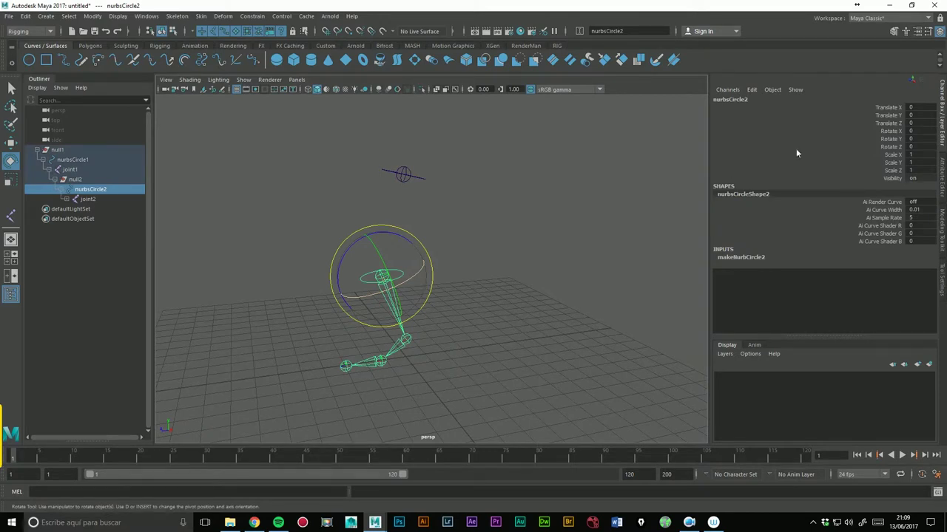
{"action": "left_click_drag", "start_coordinate": [381, 246], "coordinate": [322, 316]}
{"action": "left_click", "coordinate": [915, 147]}
{"action": "type", "text": "0"}
{"action": "key", "text": "Return"}
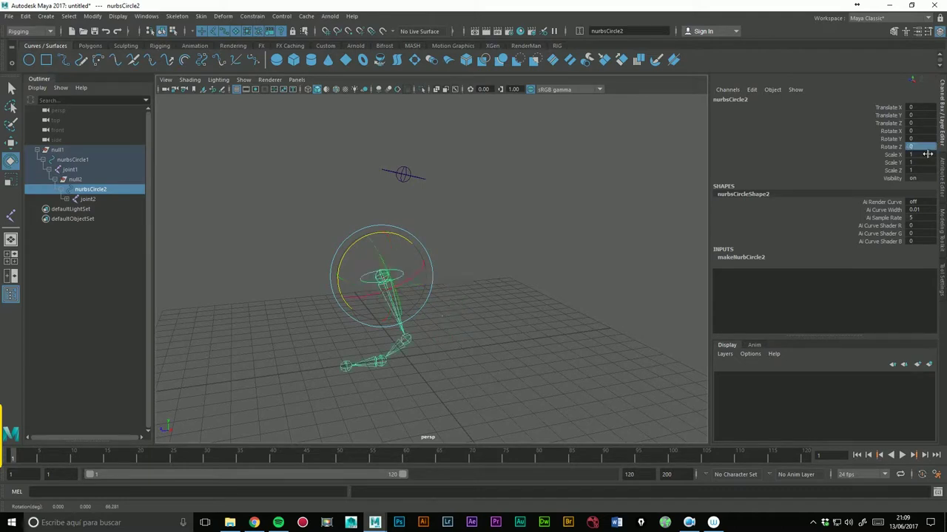
{"action": "left_click", "coordinate": [518, 190]}
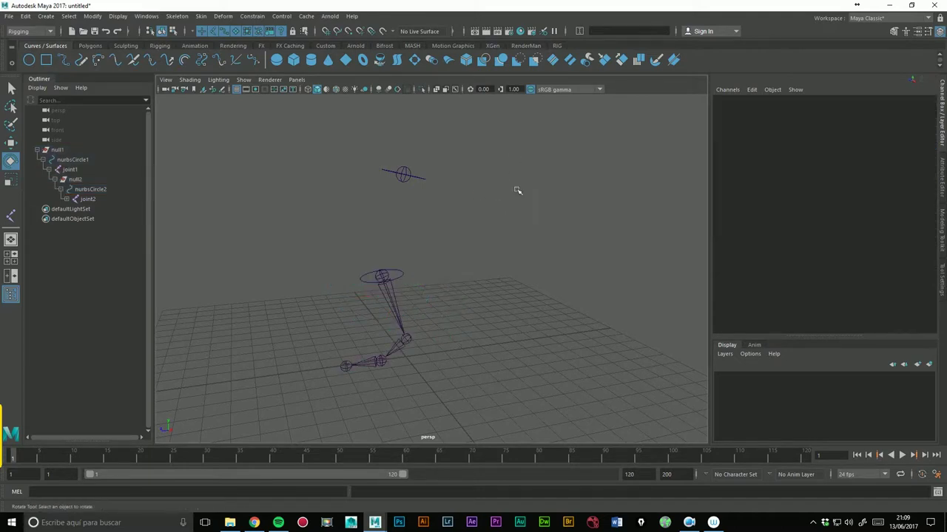
{"action": "left_click", "coordinate": [428, 185]}
{"action": "mouse_move", "coordinate": [376, 161]}
{"action": "left_mouse_down"}
{"action": "mouse_move", "coordinate": [359, 211]}
{"action": "mouse_move", "coordinate": [375, 167]}
{"action": "mouse_move", "coordinate": [333, 197]}
{"action": "mouse_move", "coordinate": [344, 168]}
{"action": "mouse_move", "coordinate": [341, 253]}
{"action": "left_mouse_up"}
{"action": "left_click", "coordinate": [928, 149]}
{"action": "type", "text": "0"}
{"action": "key", "text": "Return"}
{"action": "left_click_drag", "start_coordinate": [366, 200], "coordinate": [446, 193]}
{"action": "left_click", "coordinate": [425, 187]}
{"action": "left_click", "coordinate": [434, 214]}
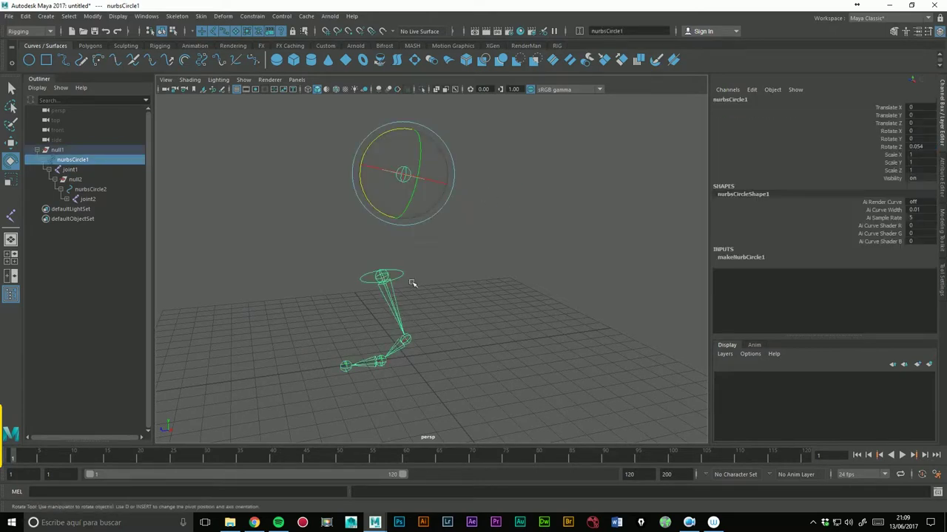
{"action": "left_click_drag", "start_coordinate": [389, 175], "coordinate": [434, 181]}
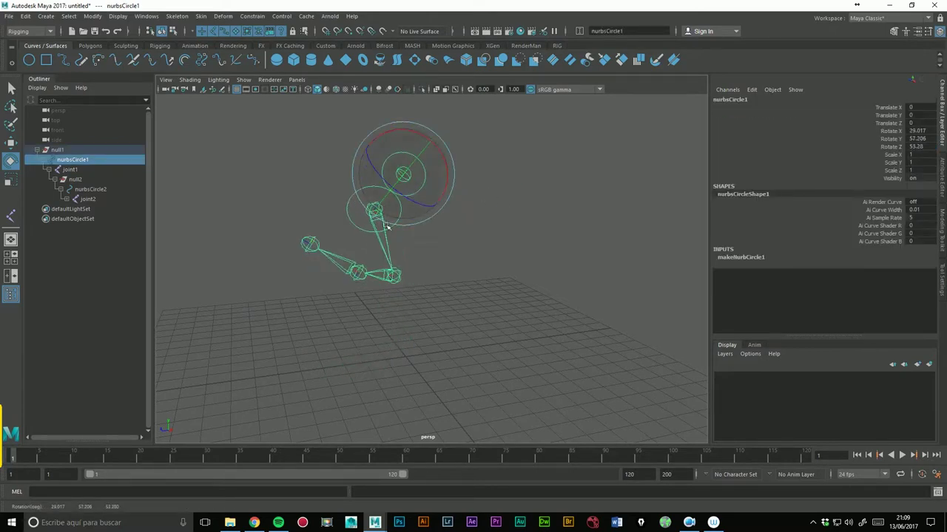
{"action": "left_click", "coordinate": [367, 245]}
{"action": "left_click_drag", "start_coordinate": [367, 246], "coordinate": [459, 310]}
{"action": "left_click", "coordinate": [465, 229]}
{"action": "left_click_drag", "start_coordinate": [501, 219], "coordinate": [367, 279], "text": "alt"}
{"action": "left_click", "coordinate": [429, 235]}
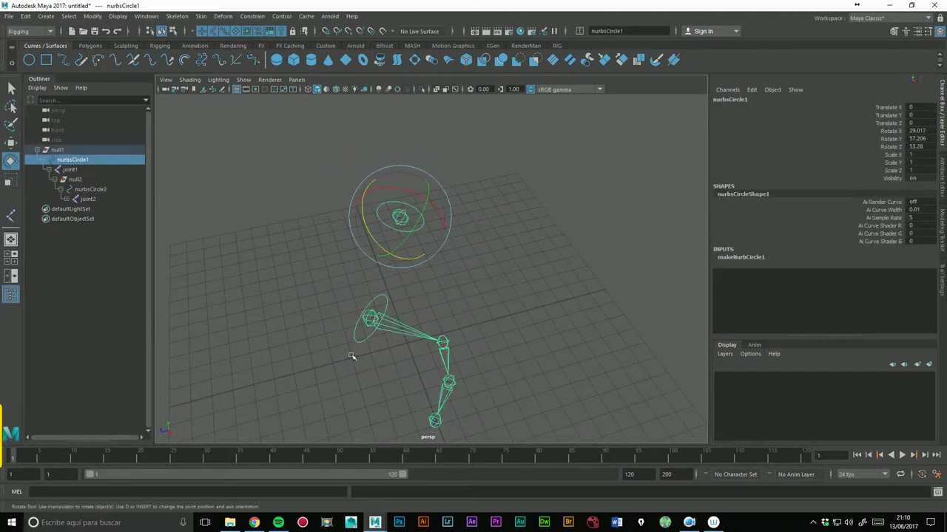
{"action": "left_click", "coordinate": [385, 336], "text": "shift"}
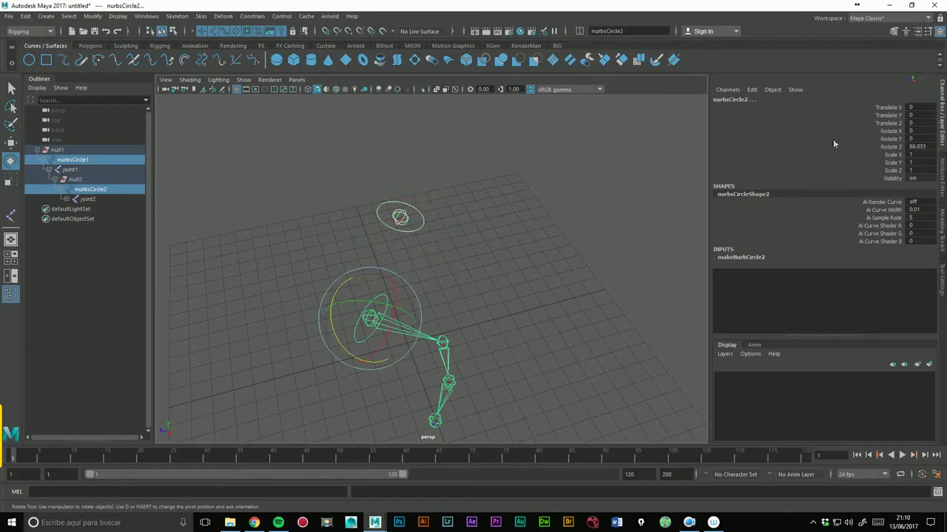
{"action": "left_click_drag", "start_coordinate": [925, 151], "coordinate": [924, 107]}
{"action": "type", "text": "0"}
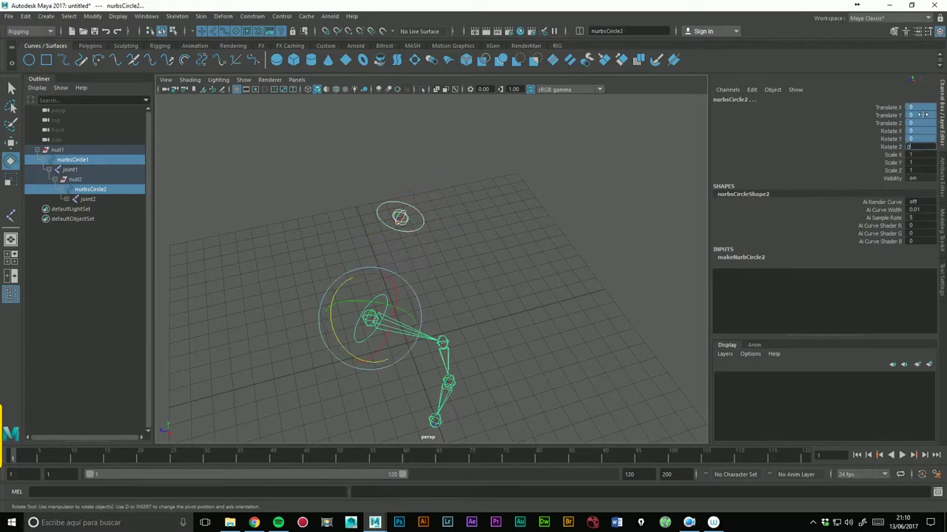
{"action": "key", "text": "Return"}
{"action": "left_click_drag", "start_coordinate": [501, 317], "coordinate": [505, 288], "text": "alt"}
{"action": "left_click", "coordinate": [532, 301]}
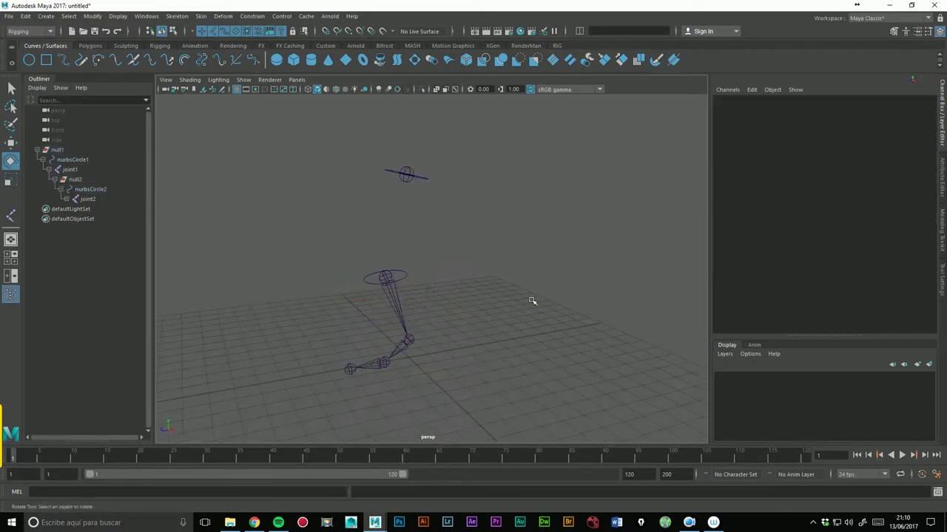
{"action": "key", "text": "alt"}
Step: Unparent joint2 and joint1, and delete null1 along with nurbsCircle1
{"action": "left_click", "coordinate": [88, 201]}
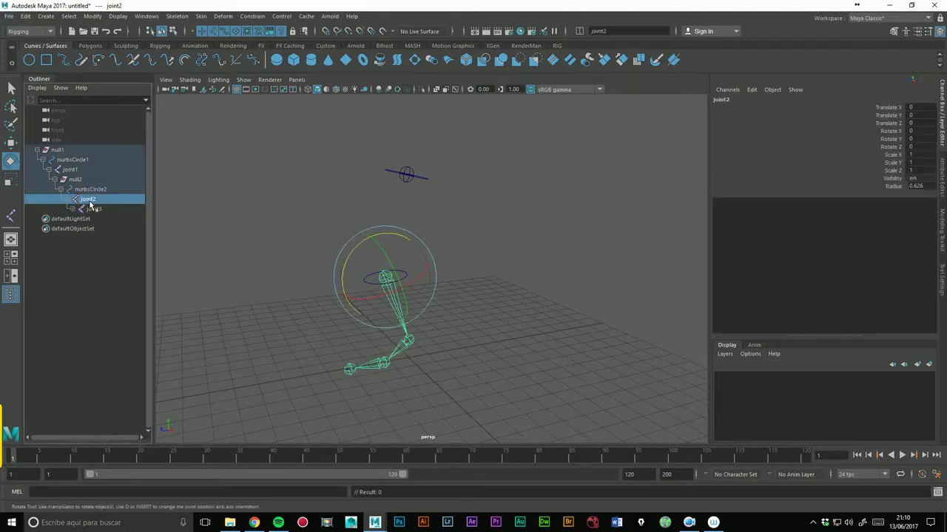
{"action": "key", "text": "shift+p"}
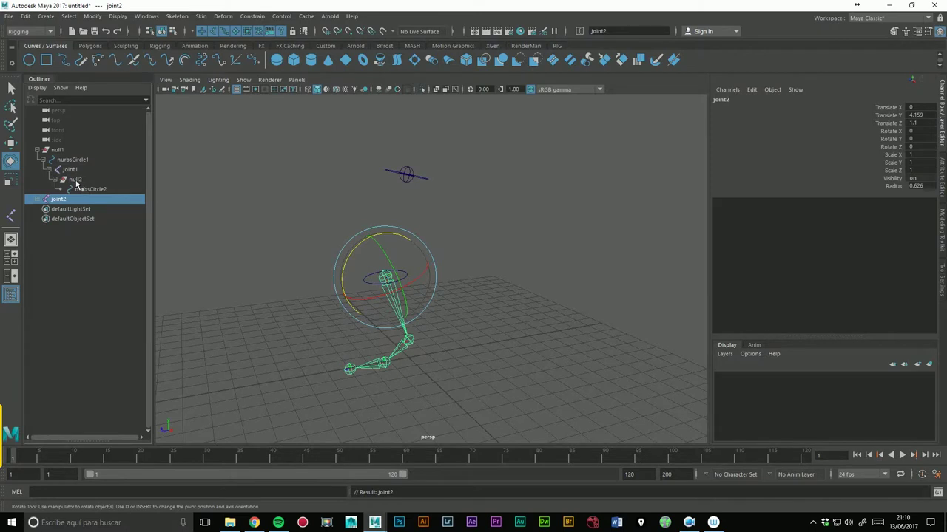
{"action": "left_click", "coordinate": [70, 170]}
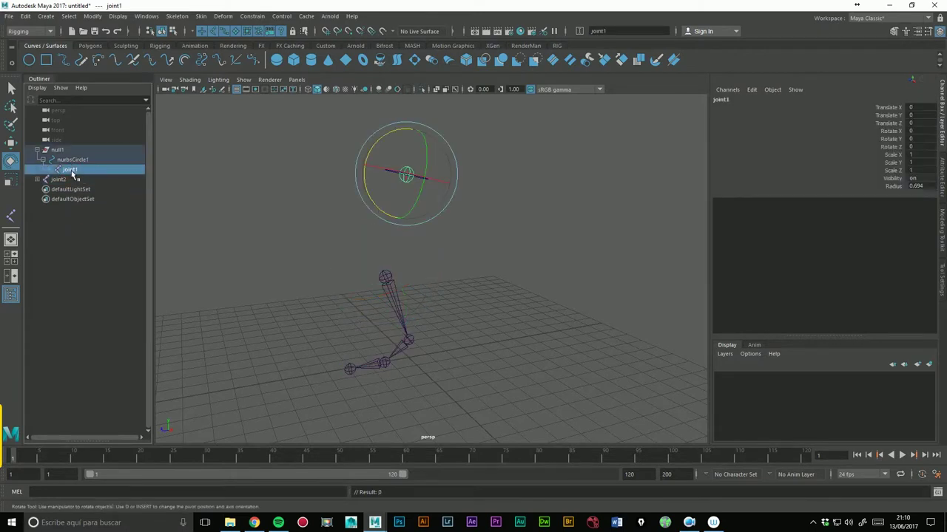
{"action": "key", "text": "shift+p"}
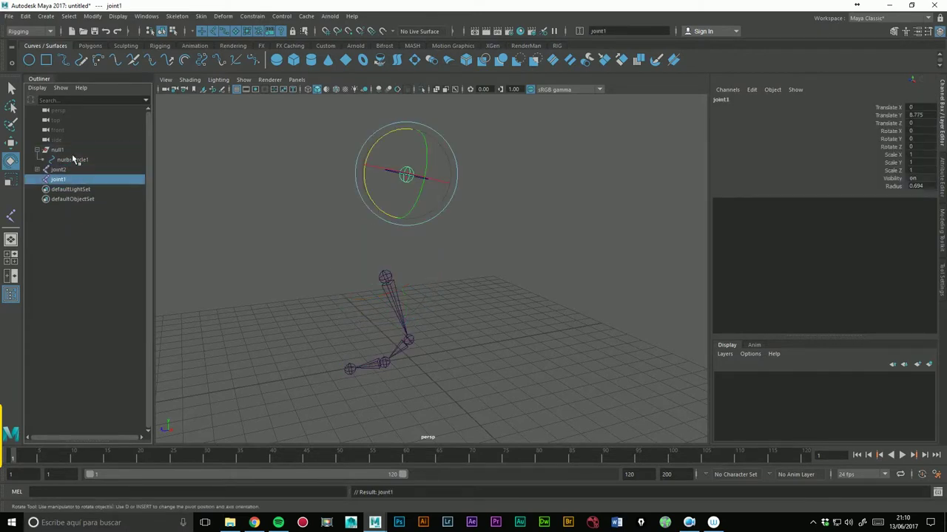
{"action": "left_click", "coordinate": [74, 160]}
{"action": "key", "text": "Delete"}
Step: Inspect the loose joint chain, then undo the unparenting and deletion
{"action": "left_click", "coordinate": [37, 149]}
{"action": "left_click", "coordinate": [42, 160]}
{"action": "left_click", "coordinate": [48, 170]}
{"action": "left_click", "coordinate": [74, 189]}
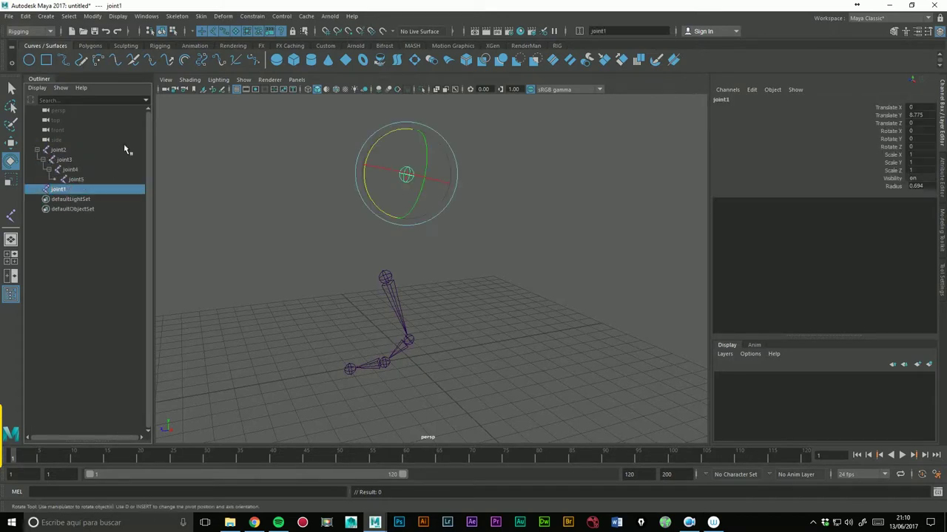
{"action": "left_click", "coordinate": [65, 150]}
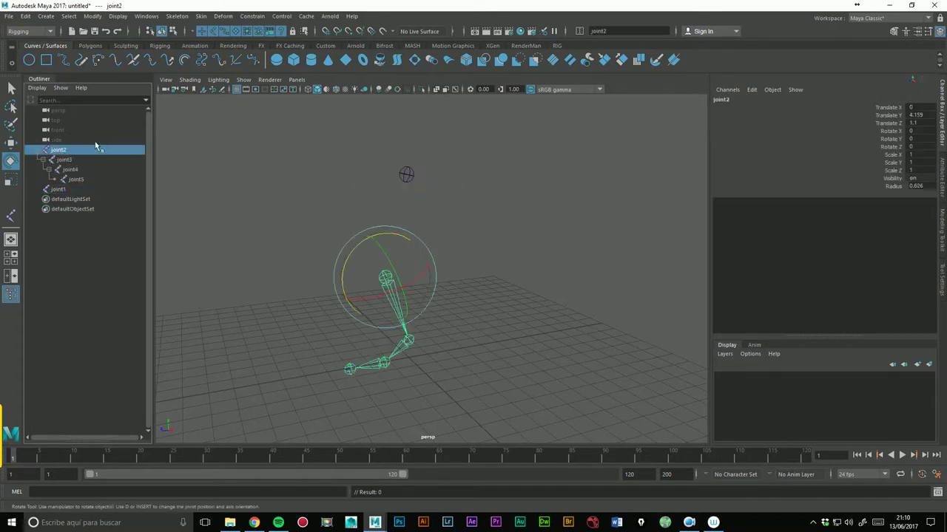
{"action": "key", "text": "ctrl+z"}
{"action": "key", "text": "ctrl+z"}
{"action": "key", "text": "ctrl+z"}
{"action": "key", "text": "ctrl+z"}
{"action": "key", "text": "ctrl+z"}
{"action": "key", "text": "ctrl+z"}
{"action": "key", "text": "ctrl+z"}
{"action": "key", "text": "ctrl+z"}
{"action": "key", "text": "ctrl+z"}
{"action": "key", "text": "ctrl+z"}
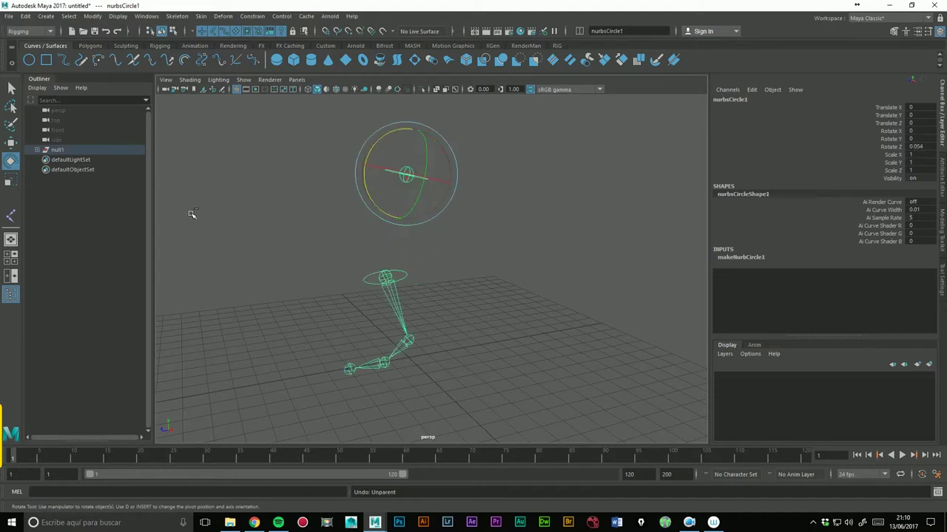
Step: Move nurbsCircle1 out of null1 to the top level and delete the empty null1
{"action": "left_click", "coordinate": [37, 150]}
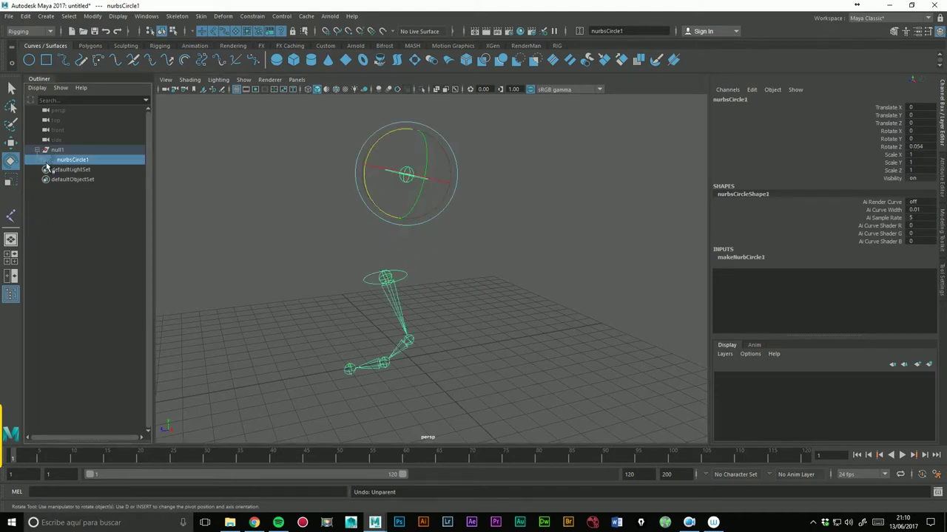
{"action": "middle_click_drag", "start_coordinate": [70, 159], "coordinate": [74, 163]}
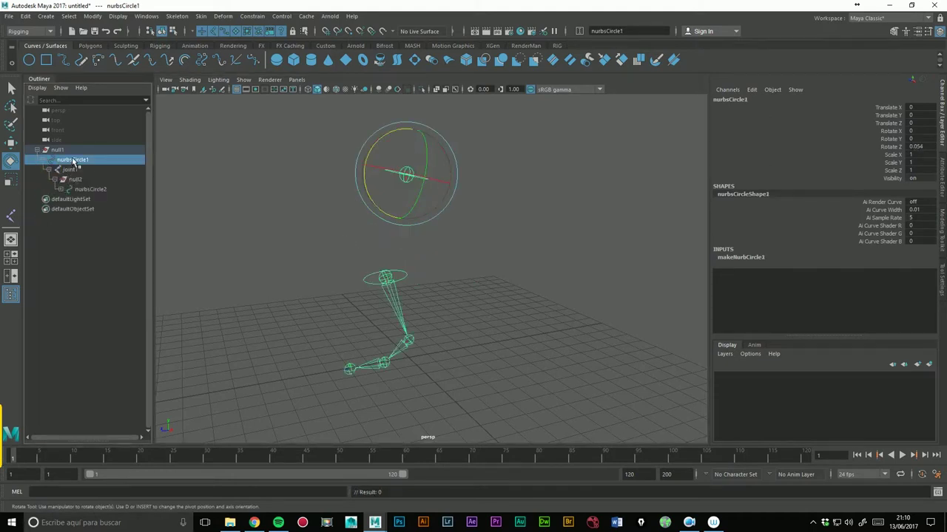
{"action": "left_click", "coordinate": [59, 150]}
{"action": "key", "text": "Delete"}
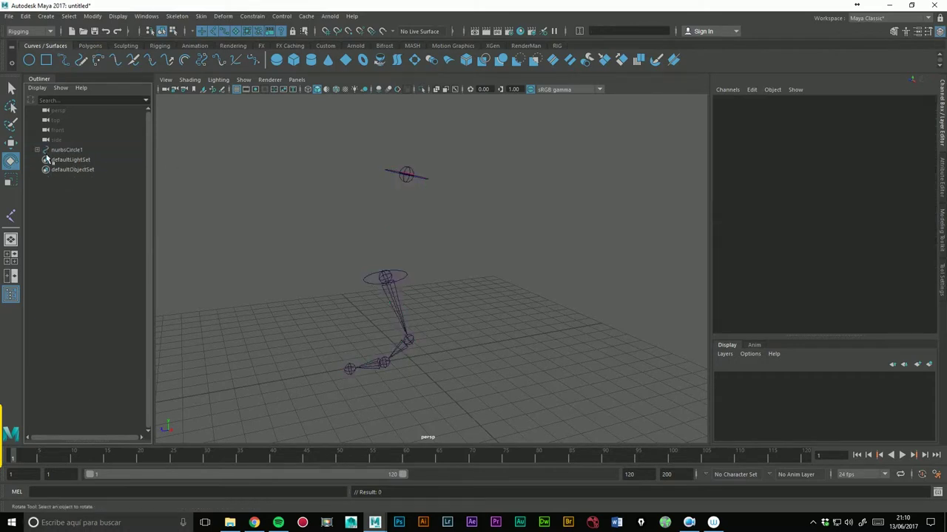
Step: Unparent nurbsCircle2 from null2 and delete the empty null2 group
{"action": "left_click", "coordinate": [43, 159]}
{"action": "left_click", "coordinate": [49, 170]}
{"action": "left_click", "coordinate": [54, 179]}
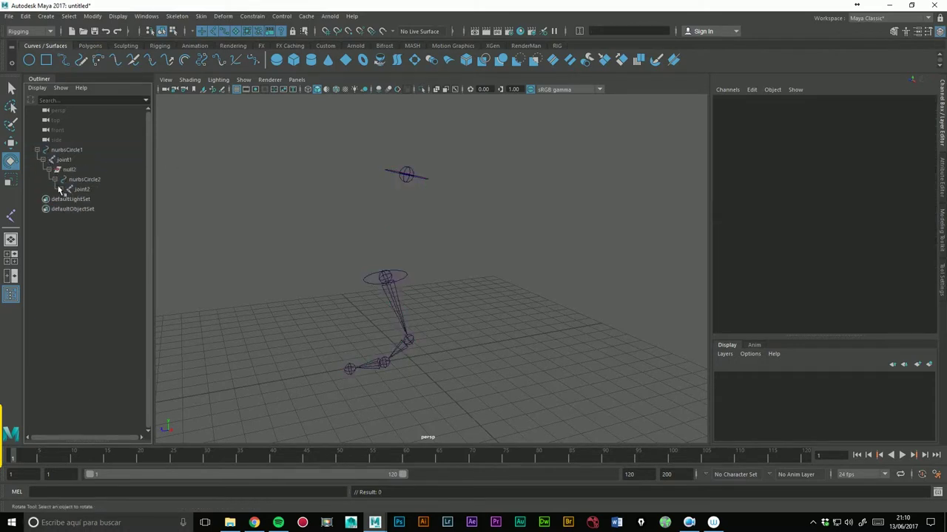
{"action": "left_click", "coordinate": [84, 180]}
{"action": "key", "text": "shift+p"}
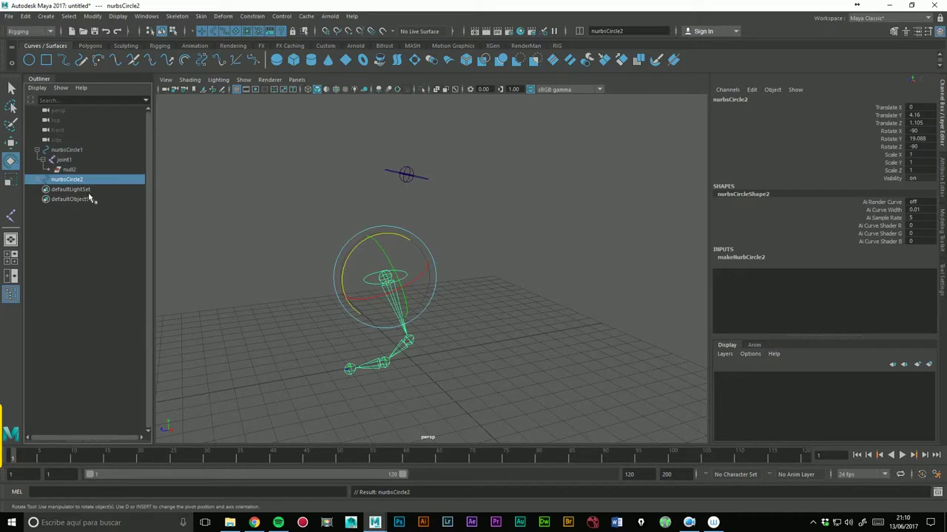
{"action": "left_click", "coordinate": [69, 169]}
{"action": "key", "text": "Delete"}
Step: Parent nurbsCircle2 under joint1 and expand joint2 to show the lower joints
{"action": "left_click", "coordinate": [67, 170]}
{"action": "middle_click_drag", "start_coordinate": [68, 169], "coordinate": [64, 160]}
{"action": "left_click", "coordinate": [76, 219]}
{"action": "left_click", "coordinate": [54, 178], "text": "shift"}
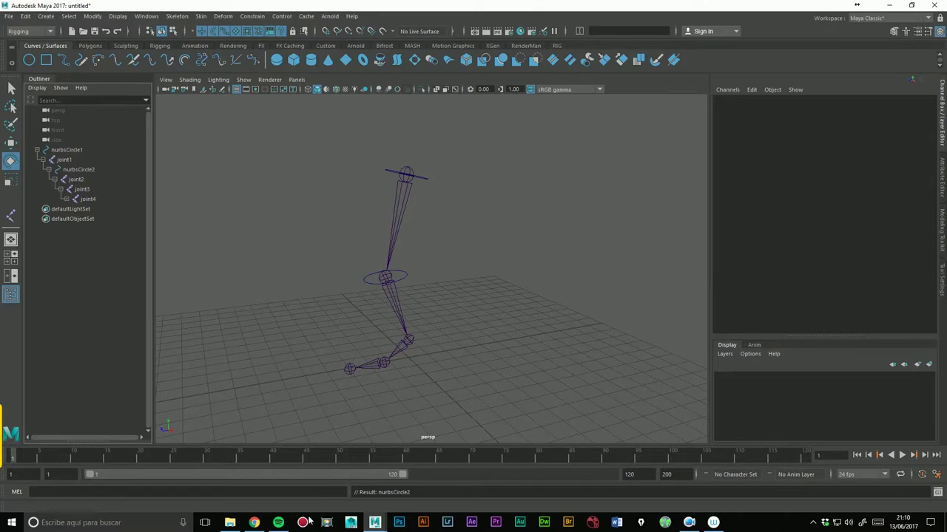
Step: Copy the 'Jerarquia Root y Auto' Python code from the site's RECURSOS page, then return to Maya
{"action": "left_click", "coordinate": [253, 523]}
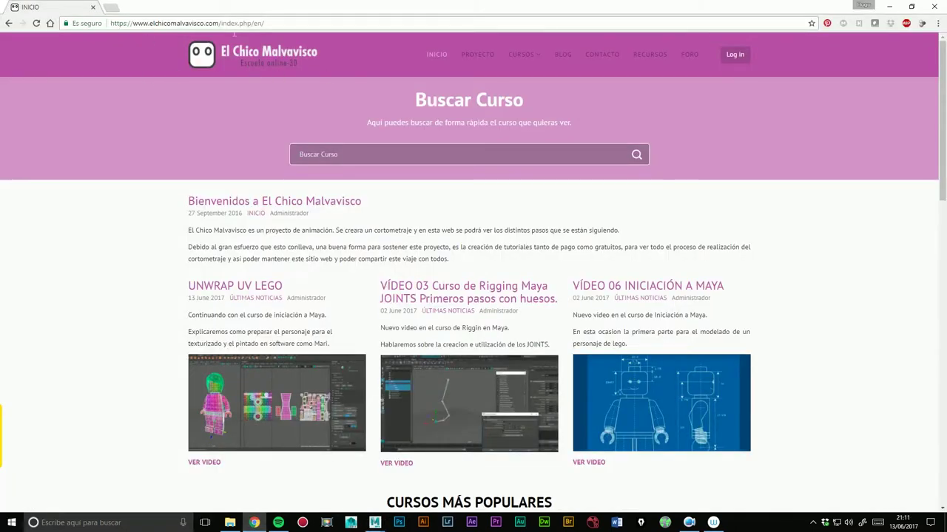
{"action": "left_click", "coordinate": [653, 60]}
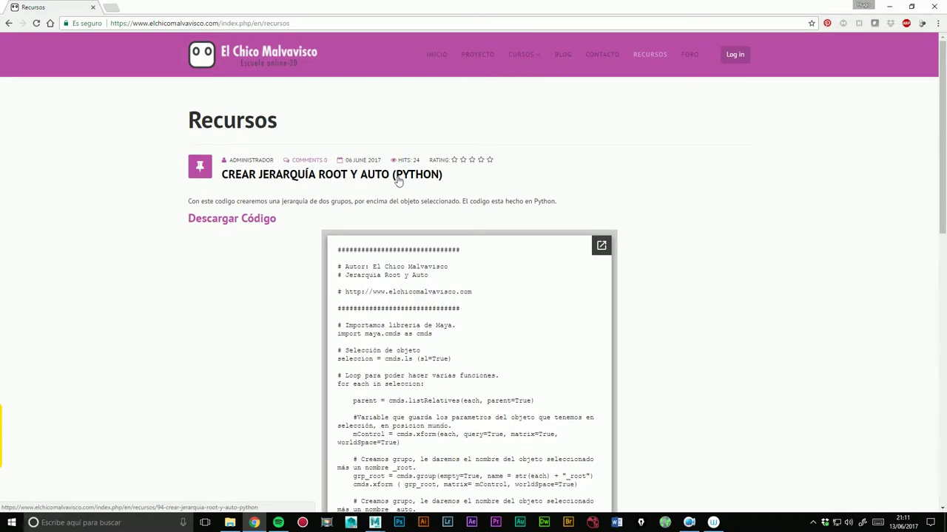
{"action": "scroll", "coordinate": [721, 251], "scroll_direction": "down", "scroll_amount": 2}
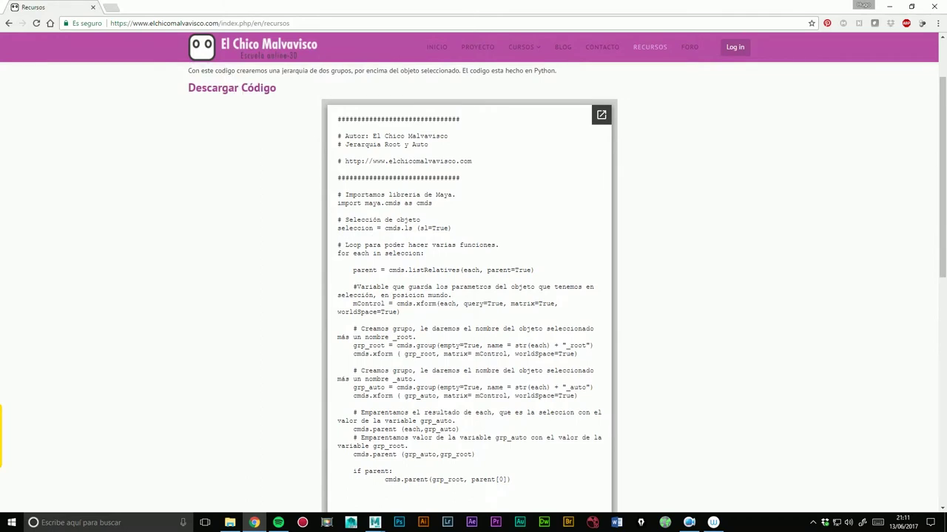
{"action": "left_click_drag", "start_coordinate": [340, 119], "coordinate": [511, 482]}
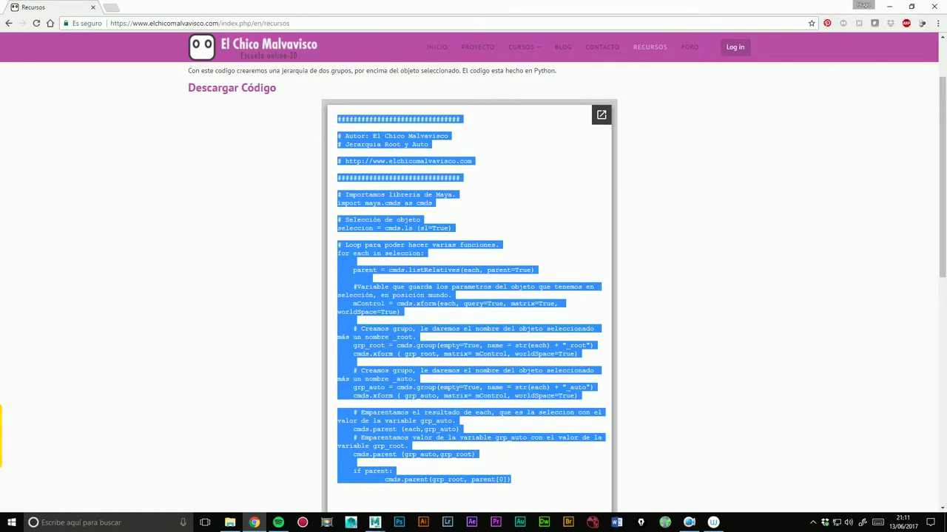
{"action": "left_click", "coordinate": [375, 523]}
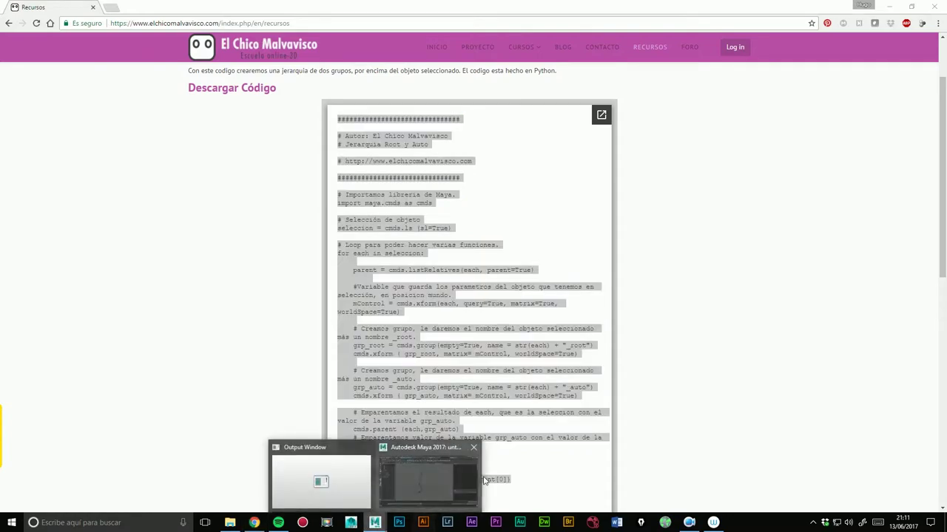
{"action": "left_click", "coordinate": [432, 477]}
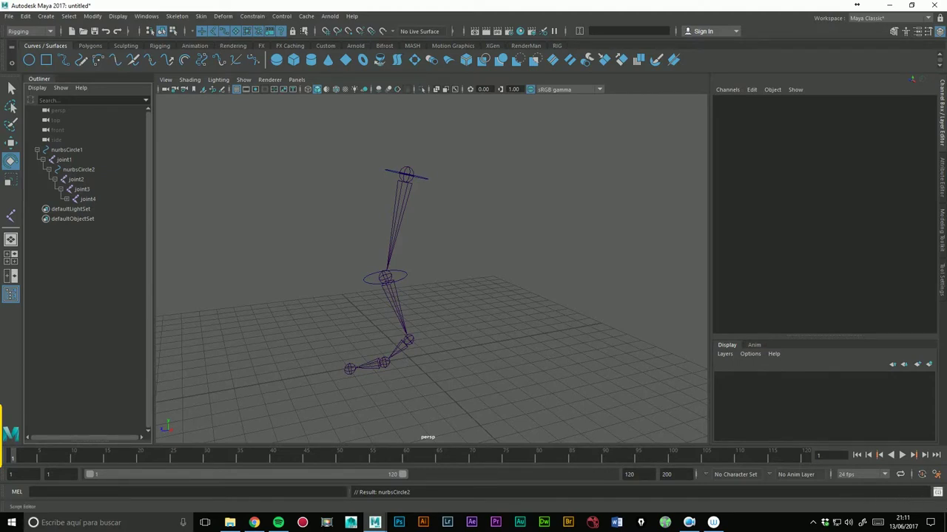
Step: Paste the 38-line Root and Auto script into the Script Editor's Python tab, highlighting its selection and loop lines
{"action": "left_click", "coordinate": [937, 492]}
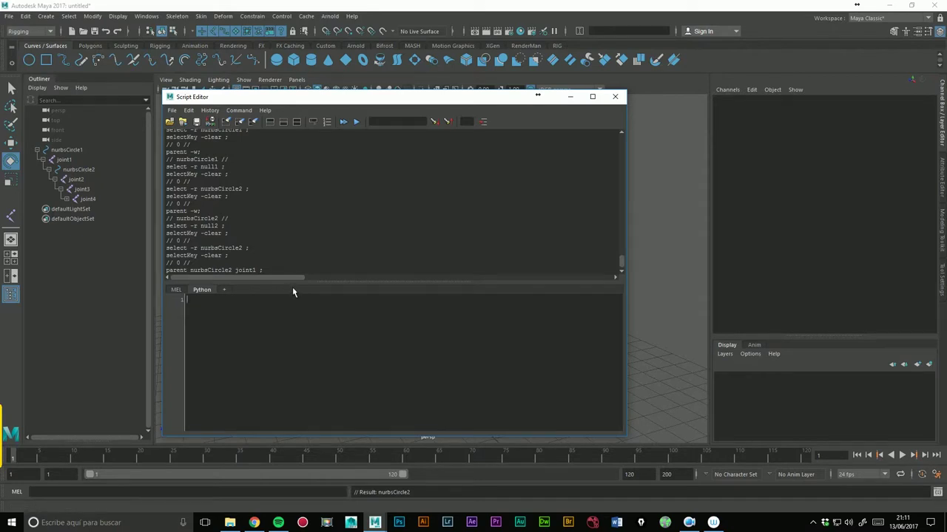
{"action": "left_click_drag", "start_coordinate": [297, 283], "coordinate": [312, 170]}
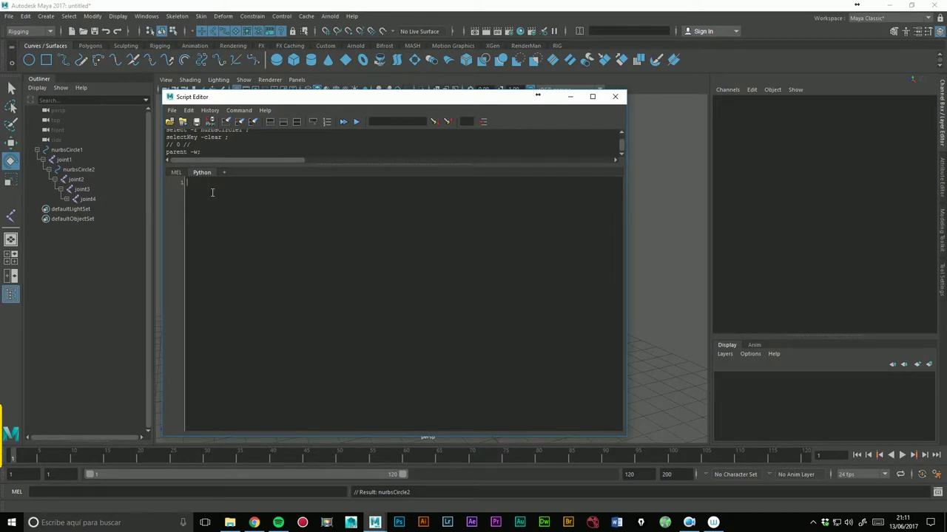
{"action": "key", "text": "ctrl+v"}
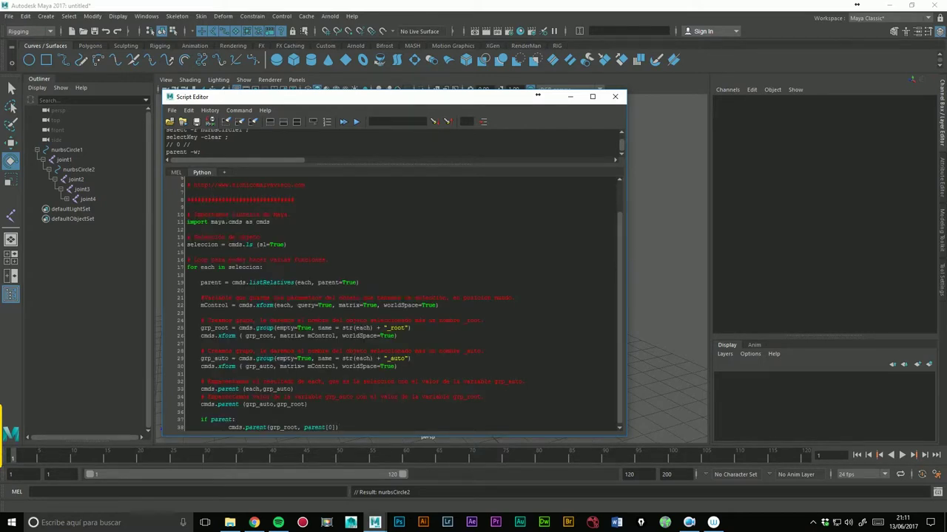
{"action": "left_click_drag", "start_coordinate": [518, 97], "coordinate": [524, 60]}
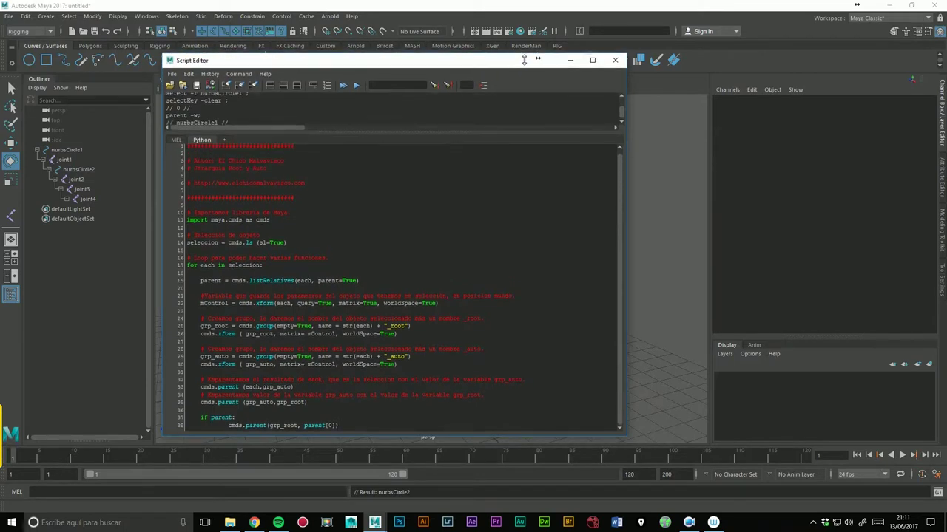
{"action": "left_click_drag", "start_coordinate": [627, 440], "coordinate": [625, 452]}
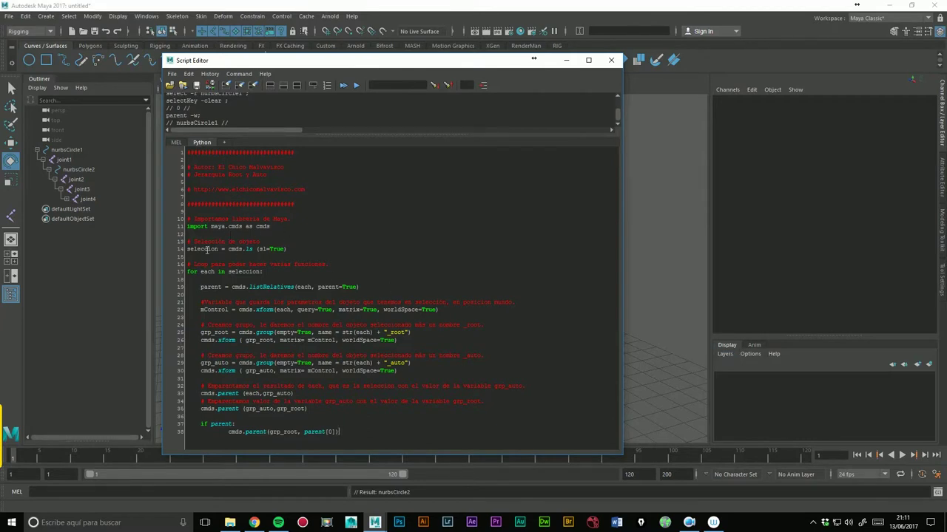
{"action": "left_click_drag", "start_coordinate": [191, 248], "coordinate": [271, 253]}
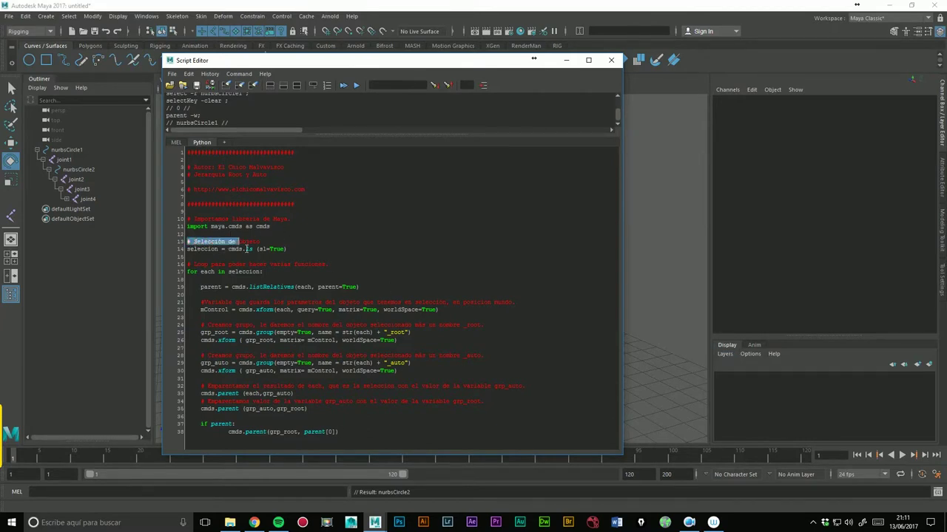
{"action": "mouse_move", "coordinate": [191, 264]}
{"action": "left_mouse_down"}
{"action": "mouse_move", "coordinate": [333, 269]}
{"action": "mouse_move", "coordinate": [181, 278]}
{"action": "left_mouse_up"}
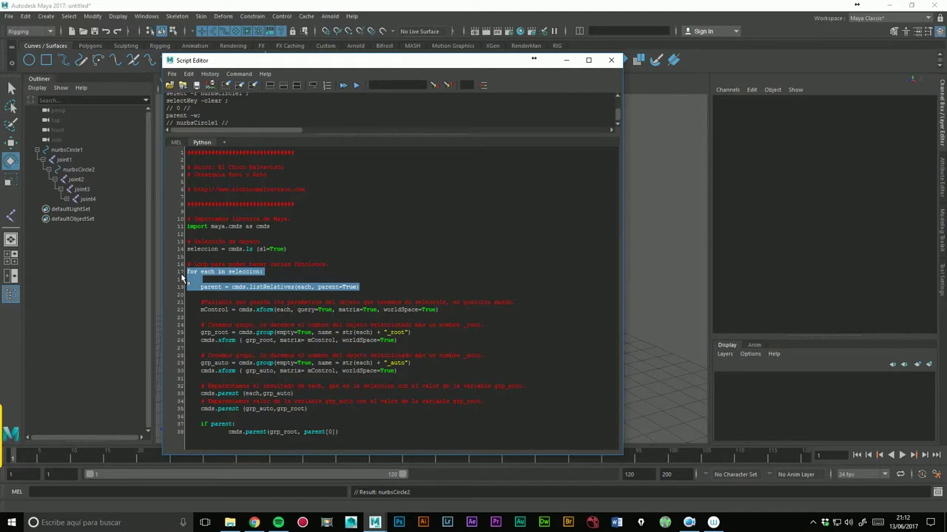
Step: Select the full script, add it as a button on the empty RIG shelf, and close the Script Editor
{"action": "mouse_move", "coordinate": [466, 62]}
{"action": "left_mouse_down"}
{"action": "mouse_move", "coordinate": [474, 113]}
{"action": "mouse_move", "coordinate": [507, 112]}
{"action": "left_mouse_up"}
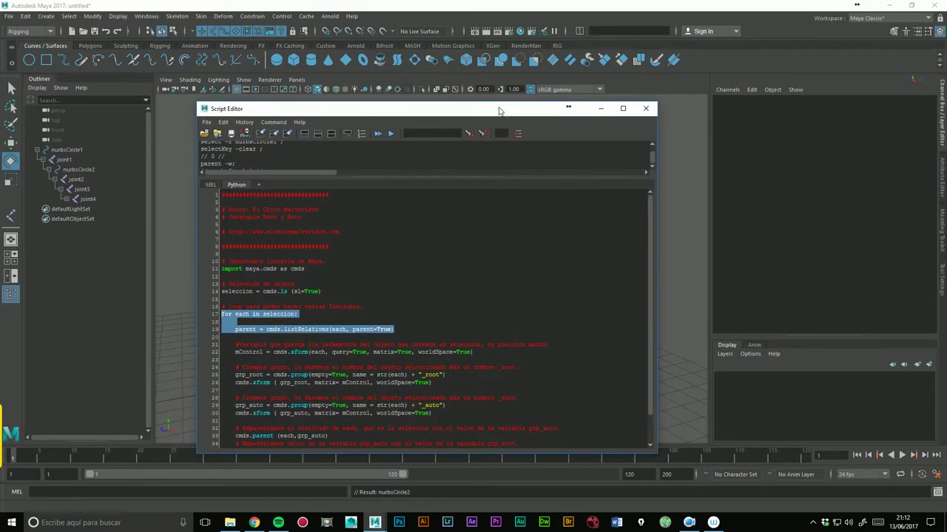
{"action": "scroll", "coordinate": [646, 330], "scroll_direction": "down", "scroll_amount": 1}
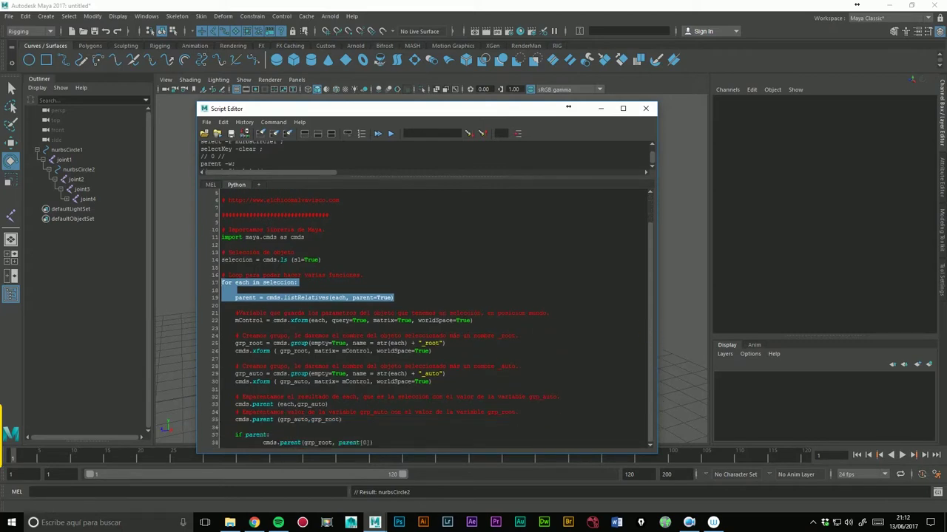
{"action": "left_click_drag", "start_coordinate": [398, 442], "coordinate": [142, 138]}
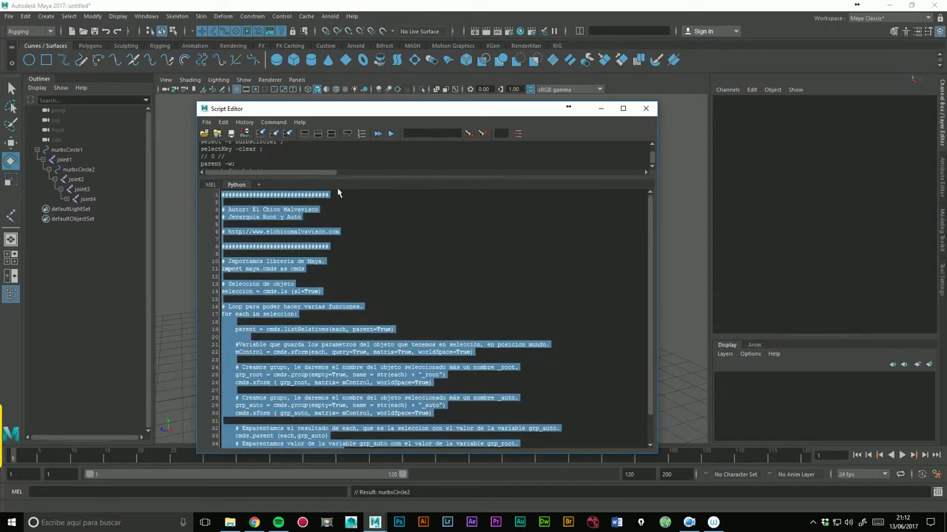
{"action": "left_click", "coordinate": [557, 45]}
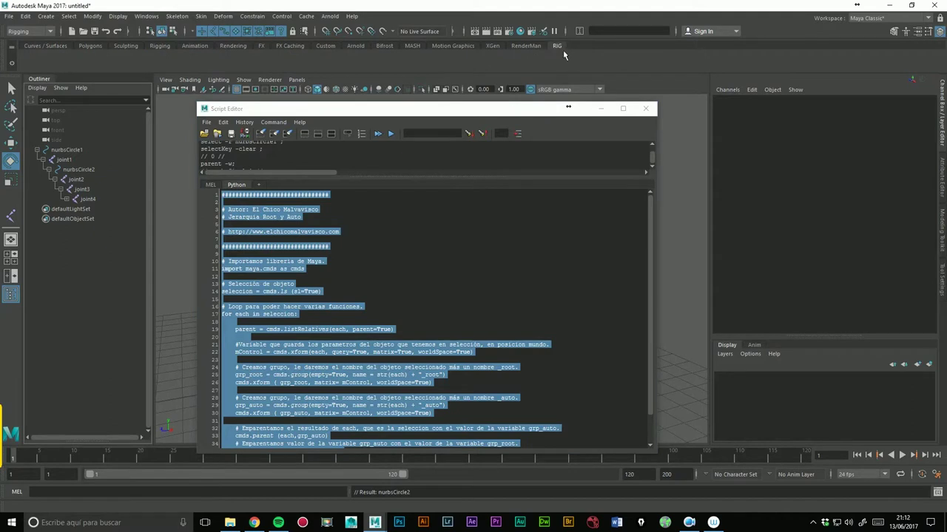
{"action": "left_click", "coordinate": [11, 63]}
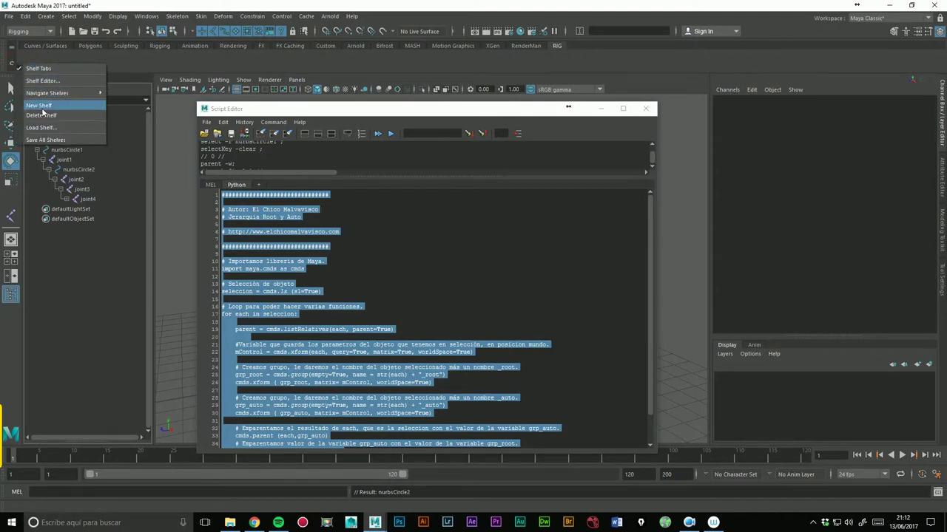
{"action": "left_click", "coordinate": [555, 49]}
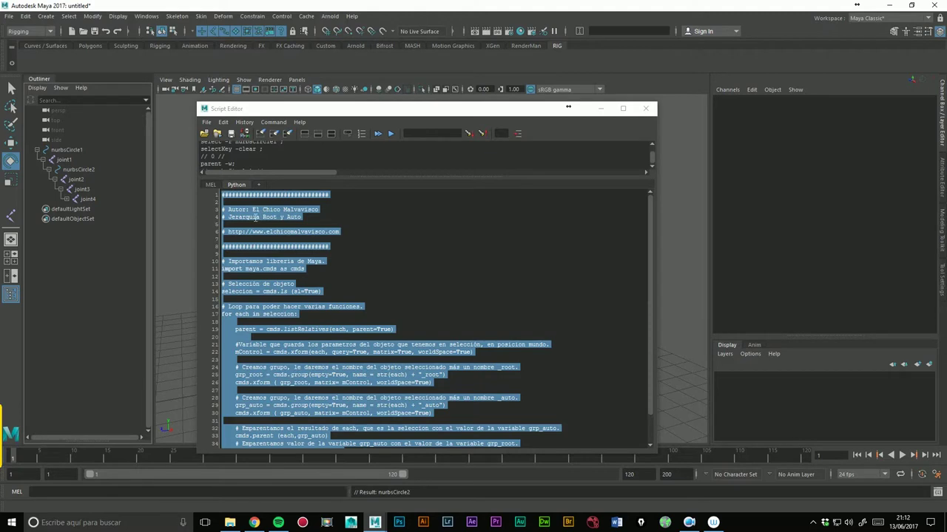
{"action": "left_click", "coordinate": [300, 178]}
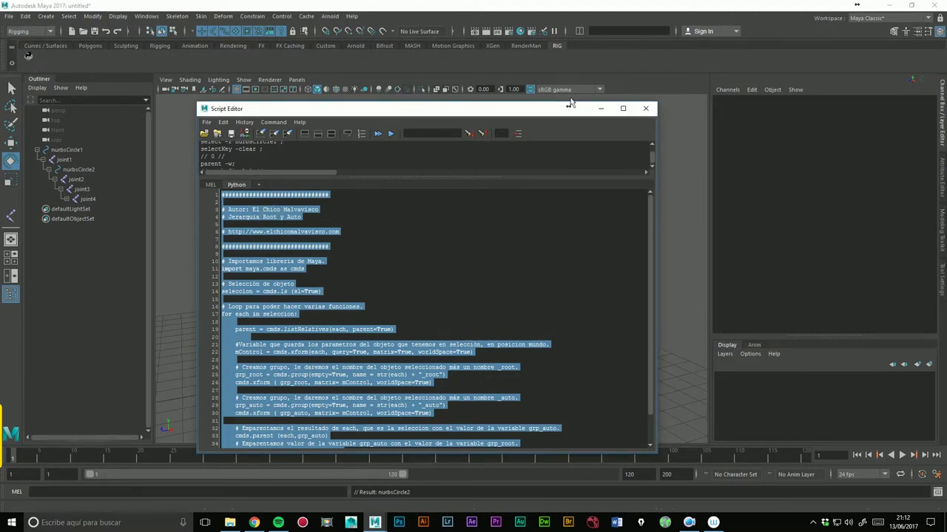
{"action": "left_click", "coordinate": [644, 109]}
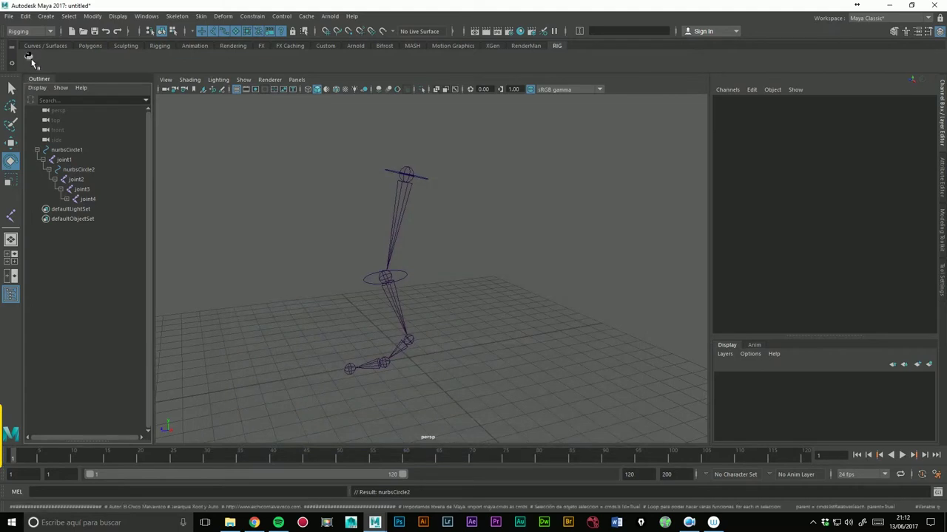
Step: Label the new shelf button ROOT in the Shelf Editor and save all shelves
{"action": "right_click", "coordinate": [31, 60]}
{"action": "left_click", "coordinate": [53, 72]}
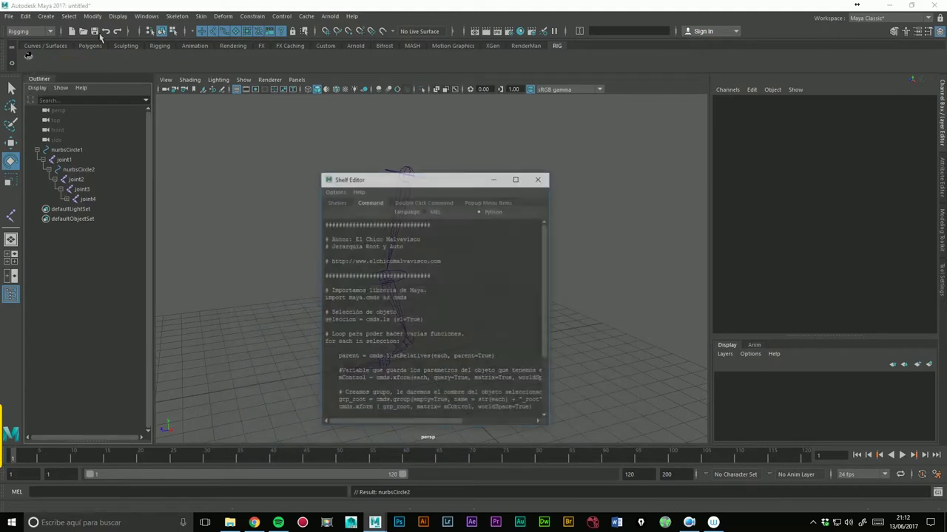
{"action": "left_click", "coordinate": [341, 203]}
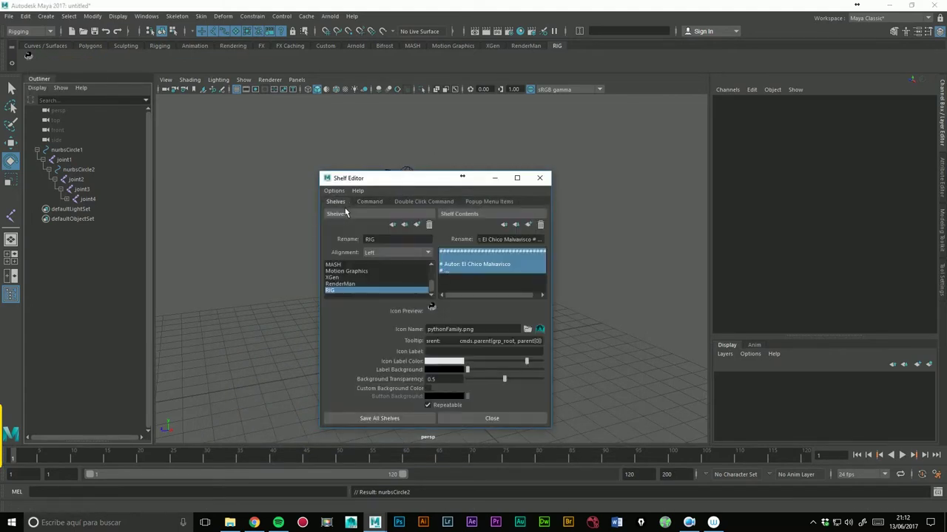
{"action": "left_click", "coordinate": [441, 352]}
{"action": "type", "text": "ROOT"}
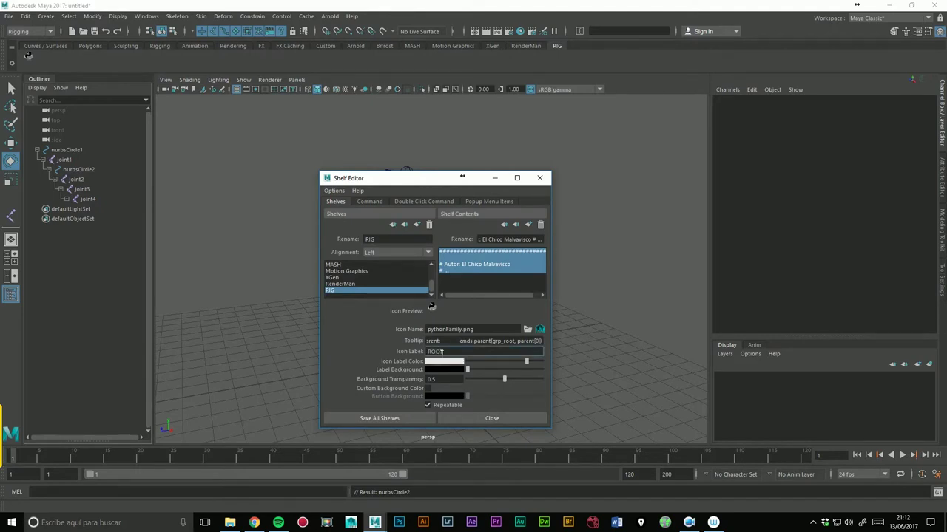
{"action": "left_click", "coordinate": [398, 418]}
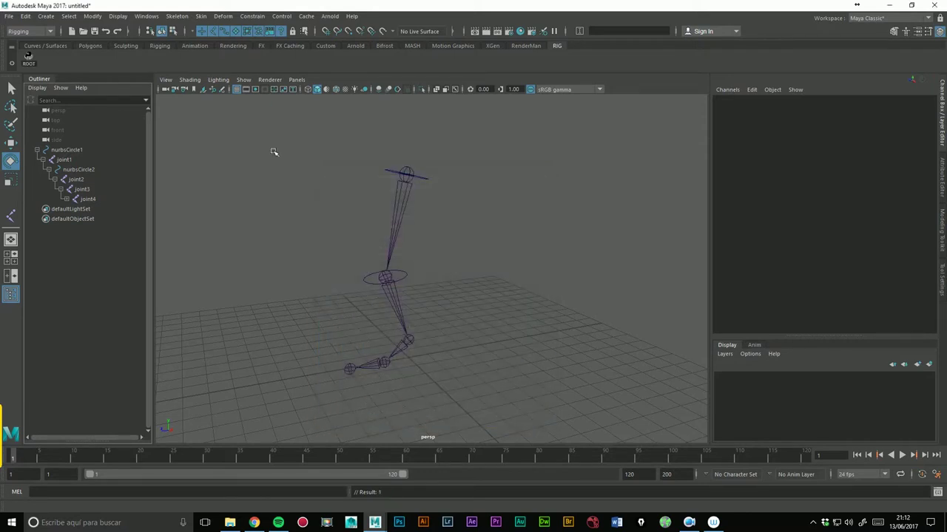
Step: Replace the ROOT button's tooltip with 'Crear jerarquia' and save all shelves again
{"action": "right_click", "coordinate": [30, 60]}
{"action": "left_click", "coordinate": [52, 80]}
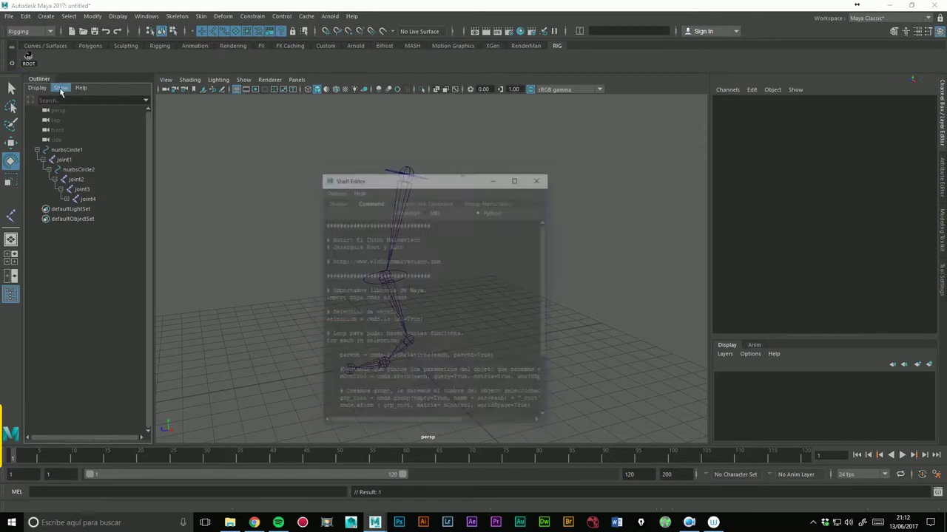
{"action": "left_click", "coordinate": [346, 204]}
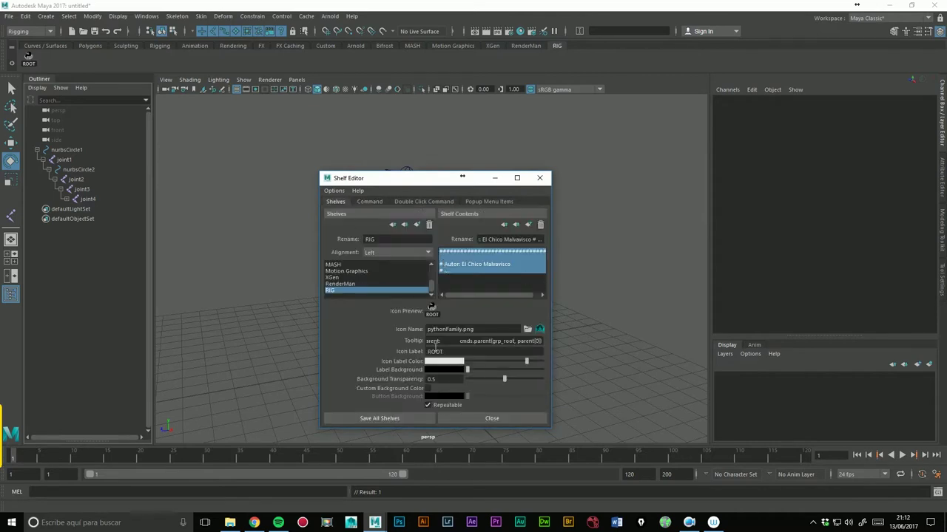
{"action": "triple_click", "coordinate": [441, 345]}
{"action": "key", "text": "BackSpace"}
{"action": "type", "text": "Crear jerarquia"}
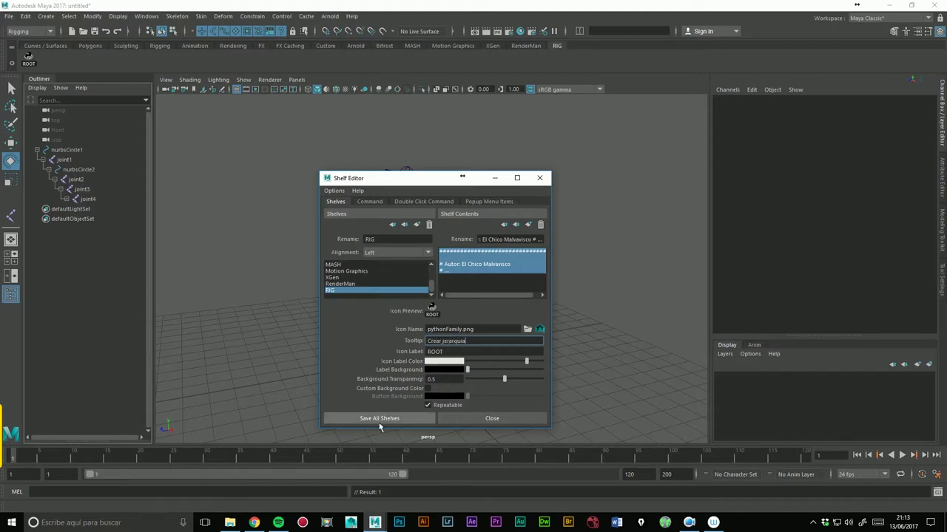
{"action": "left_click", "coordinate": [388, 420]}
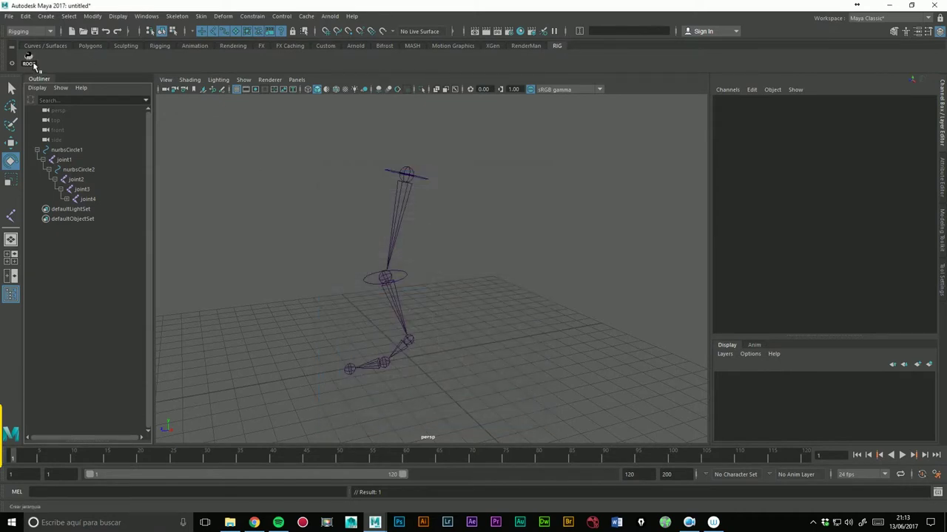
Step: Try the new ROOT button, then select the upper control circle nurbsCircle1
{"action": "left_click", "coordinate": [33, 63]}
{"action": "left_click_drag", "start_coordinate": [297, 262], "coordinate": [358, 233], "text": "alt"}
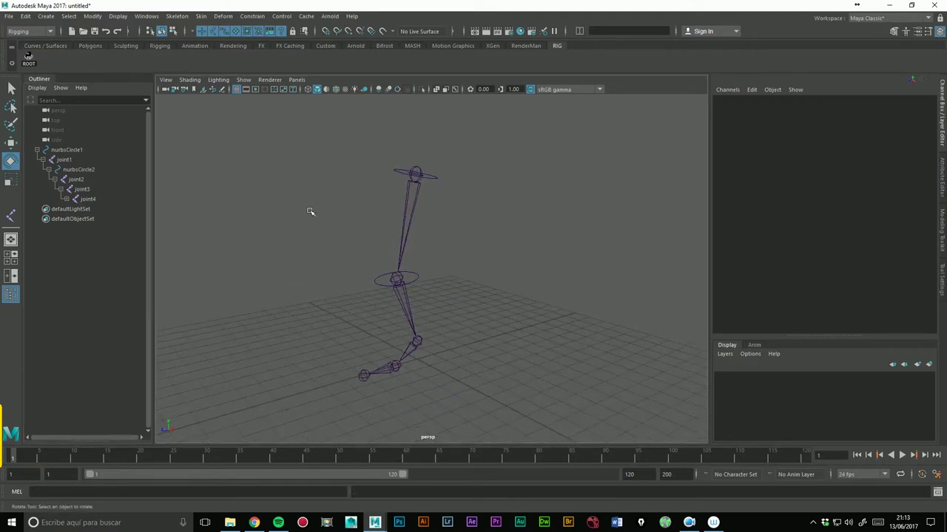
{"action": "left_click_drag", "start_coordinate": [310, 213], "coordinate": [408, 204], "text": "alt"}
{"action": "left_click", "coordinate": [432, 235]}
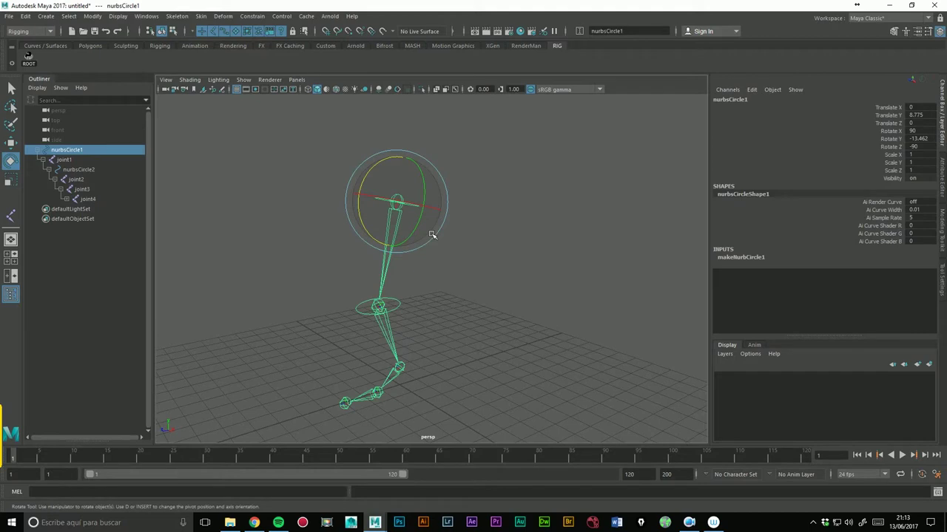
Step: Rename nurbsCircle1 to Control_01 and nurbsCircle2 to Control_02 in the Outliner
{"action": "double_click", "coordinate": [82, 150]}
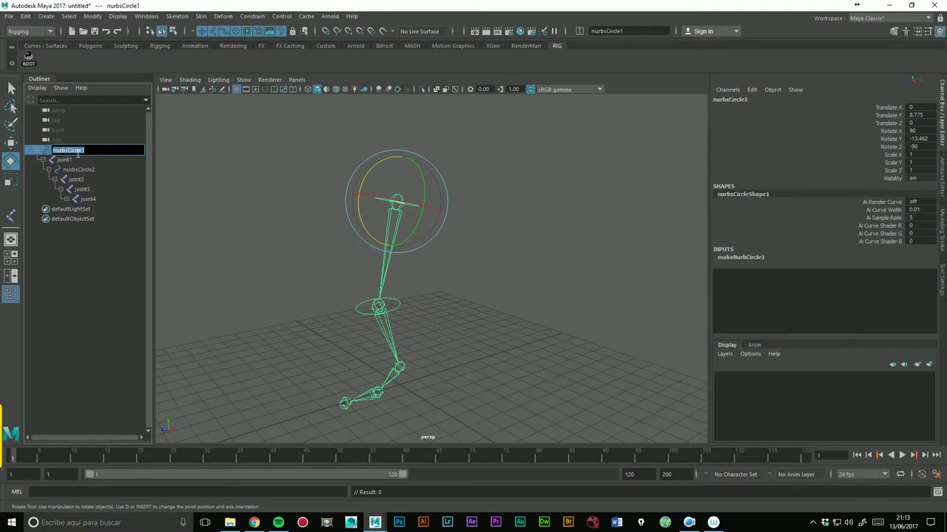
{"action": "type", "text": "Control_"}
{"action": "type", "text": "01"}
{"action": "key", "text": "Return"}
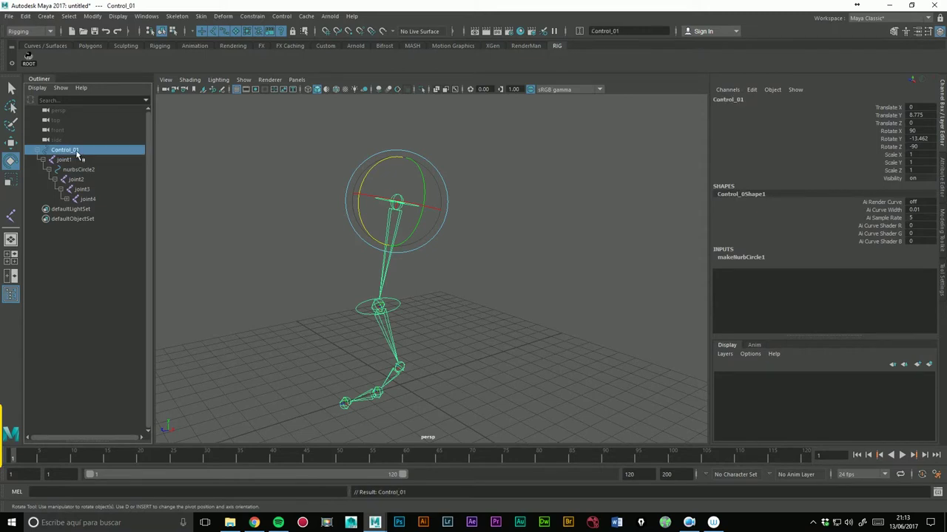
{"action": "double_click", "coordinate": [85, 172]}
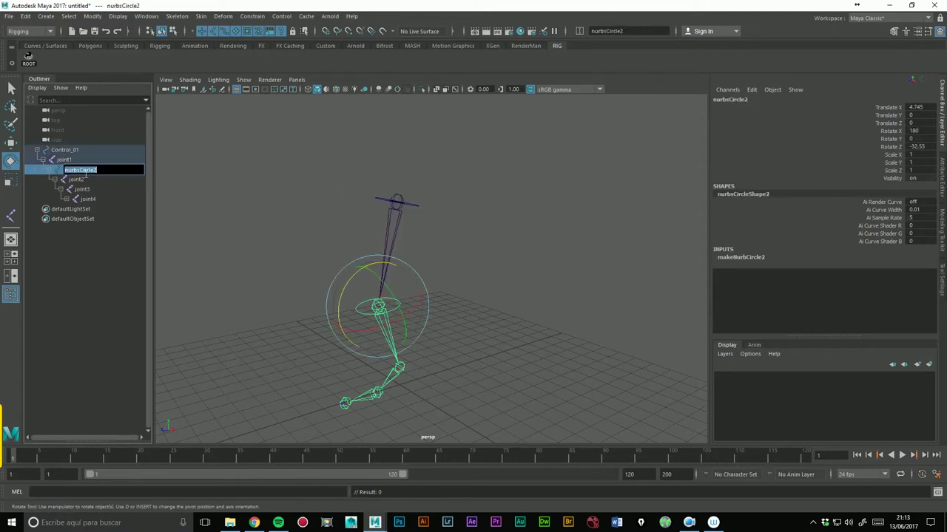
{"action": "type", "text": "Control_02"}
{"action": "key", "text": "Return"}
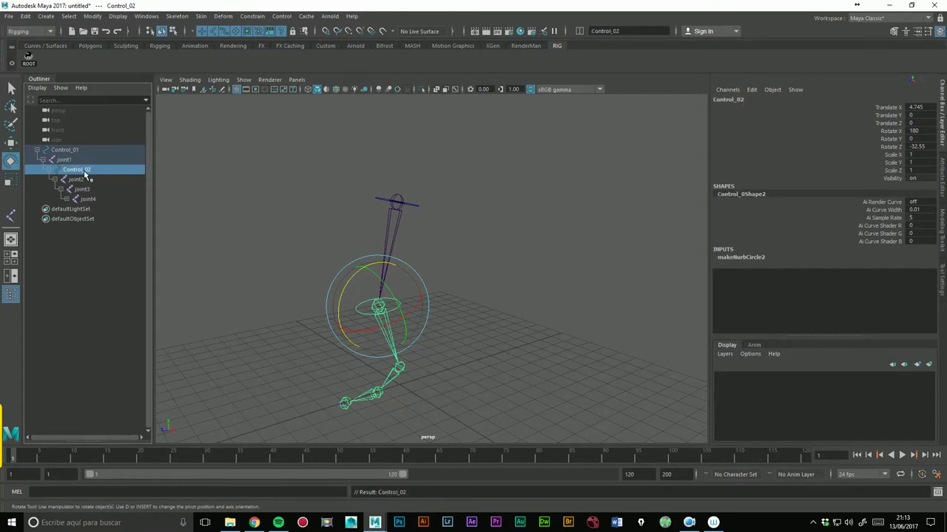
{"action": "left_click", "coordinate": [329, 181]}
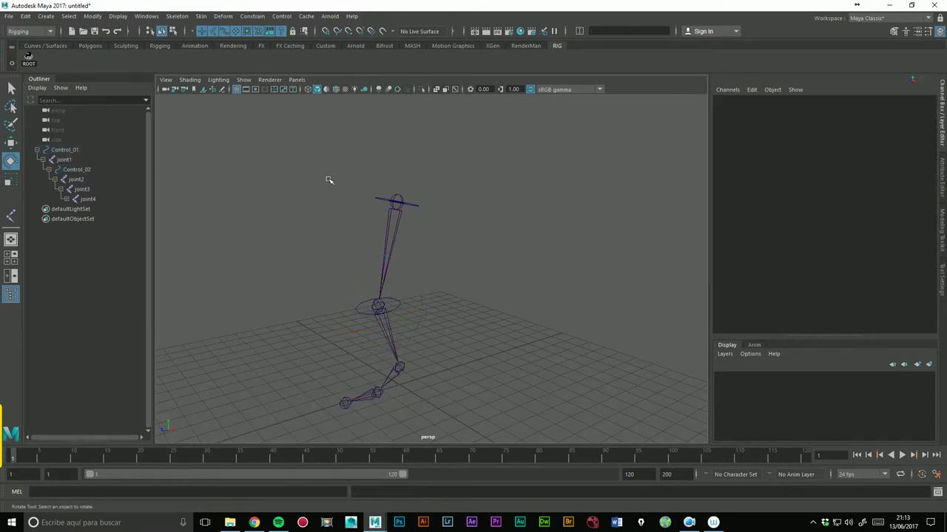
{"action": "left_click", "coordinate": [425, 209]}
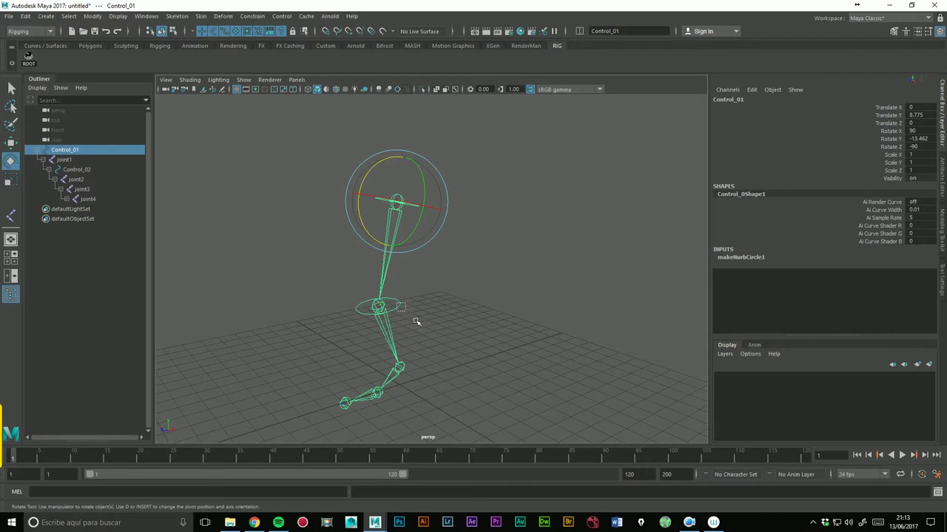
Step: Run ROOT on Control_01 and Control_02, then expand their new _root and _auto groups
{"action": "left_click", "coordinate": [418, 321], "text": "shift"}
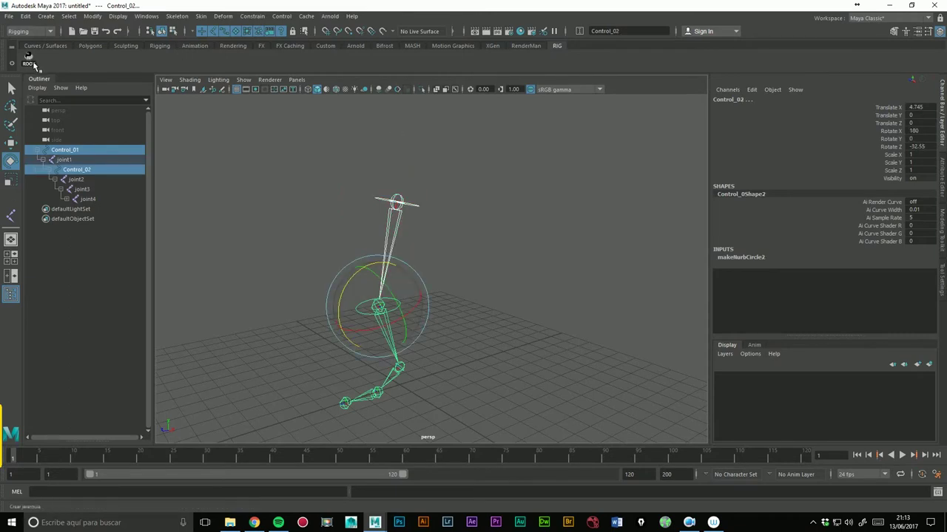
{"action": "left_click", "coordinate": [31, 60]}
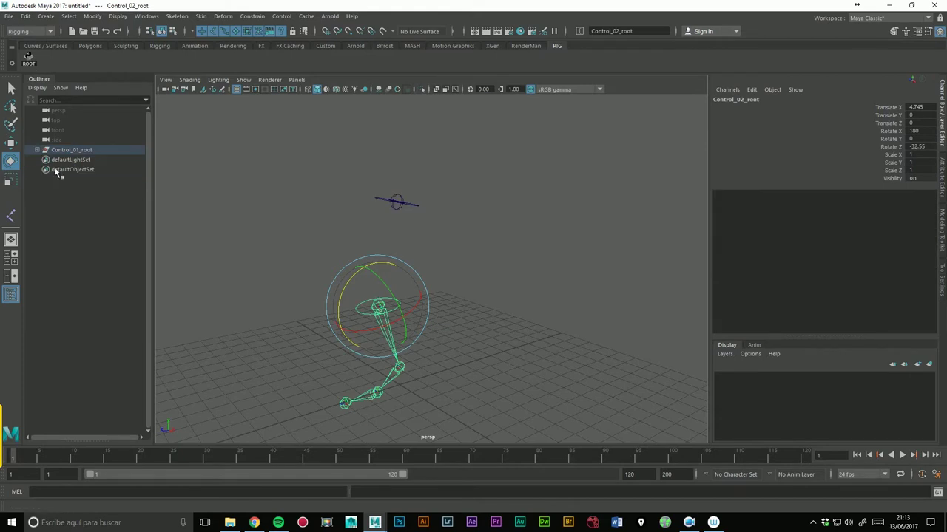
{"action": "left_click", "coordinate": [37, 151]}
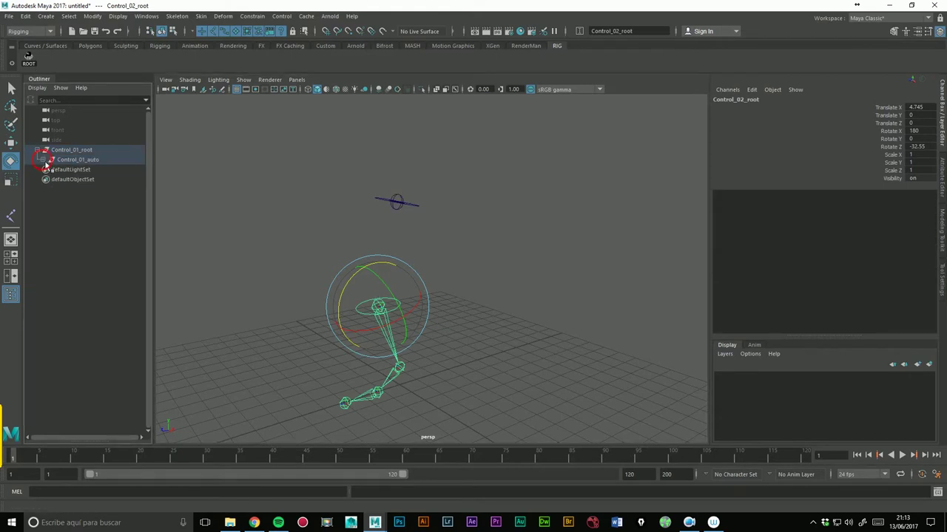
{"action": "left_click", "coordinate": [42, 160]}
{"action": "left_click", "coordinate": [47, 169]}
{"action": "left_click", "coordinate": [54, 178]}
{"action": "left_click", "coordinate": [60, 190]}
{"action": "left_click", "coordinate": [67, 199]}
{"action": "left_click", "coordinate": [72, 209]}
{"action": "left_click", "coordinate": [79, 218]}
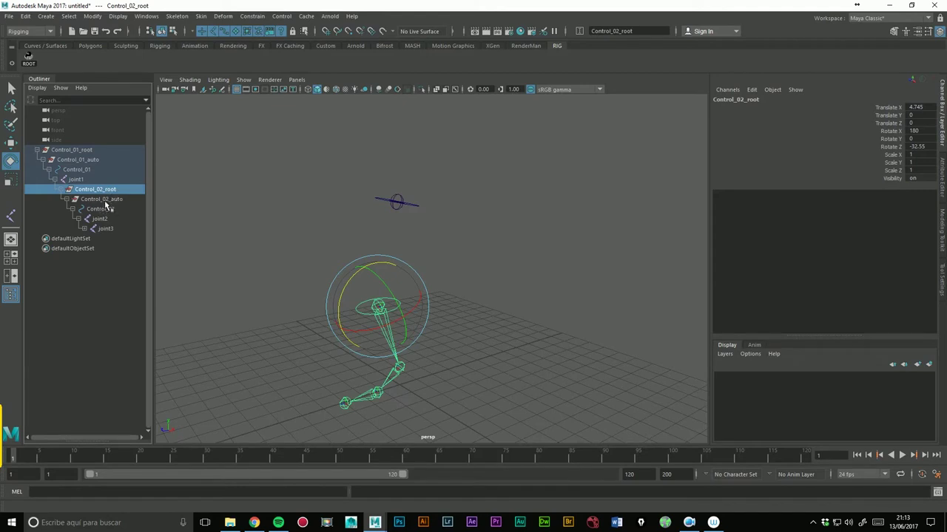
Step: Reselect Control_01 and Control_02 to check their offset groups, then clear the selection
{"action": "left_click", "coordinate": [235, 178]}
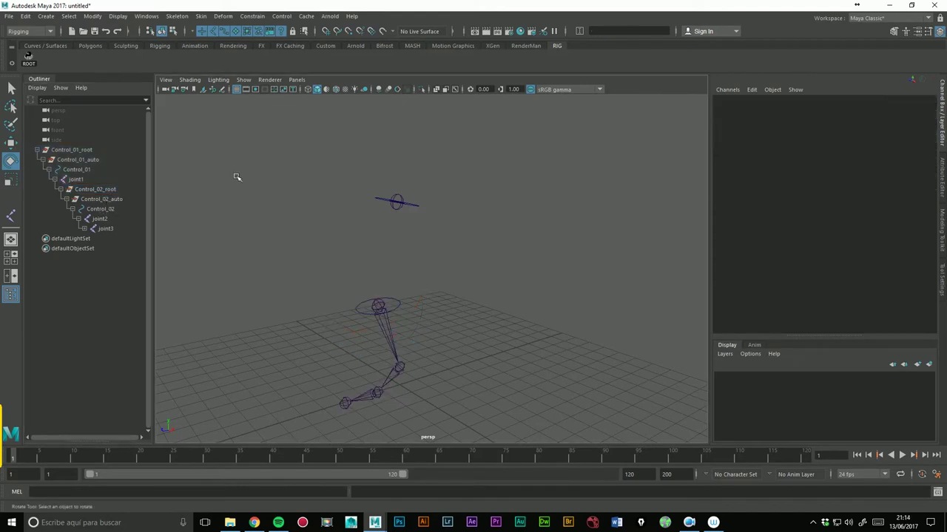
{"action": "left_click", "coordinate": [424, 224]}
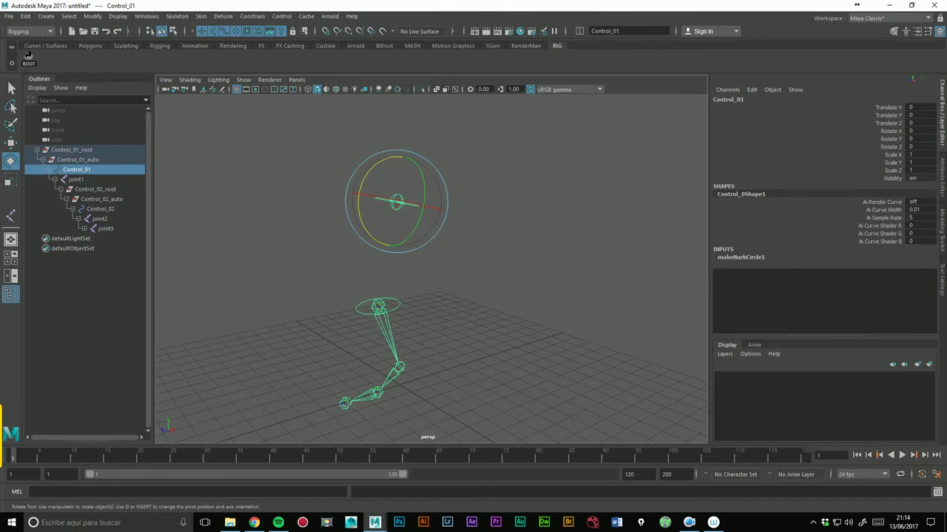
{"action": "left_click", "coordinate": [402, 312]}
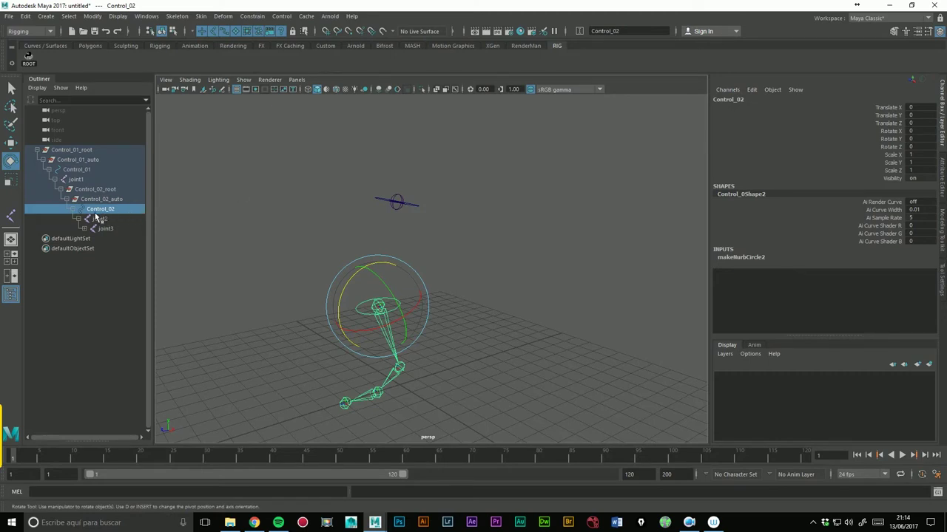
{"action": "middle_click_drag", "start_coordinate": [102, 219], "coordinate": [96, 215]}
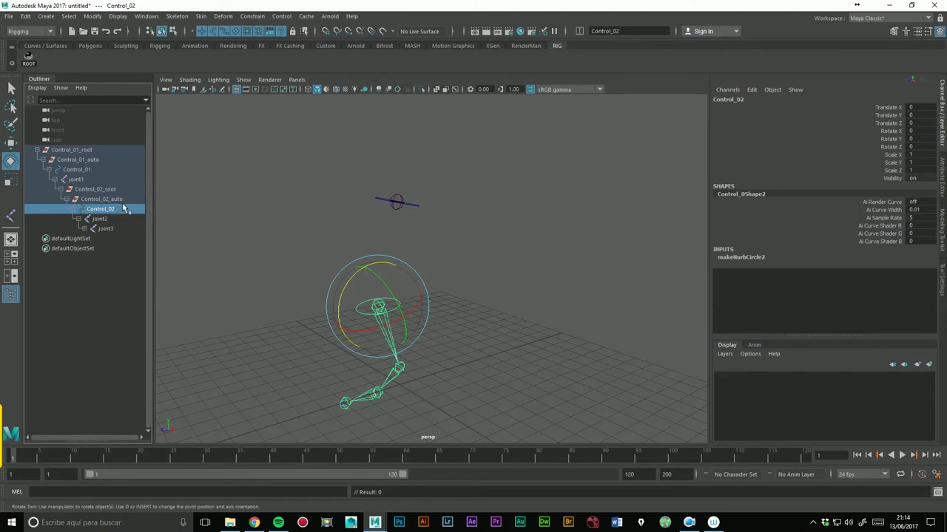
{"action": "left_click", "coordinate": [213, 195]}
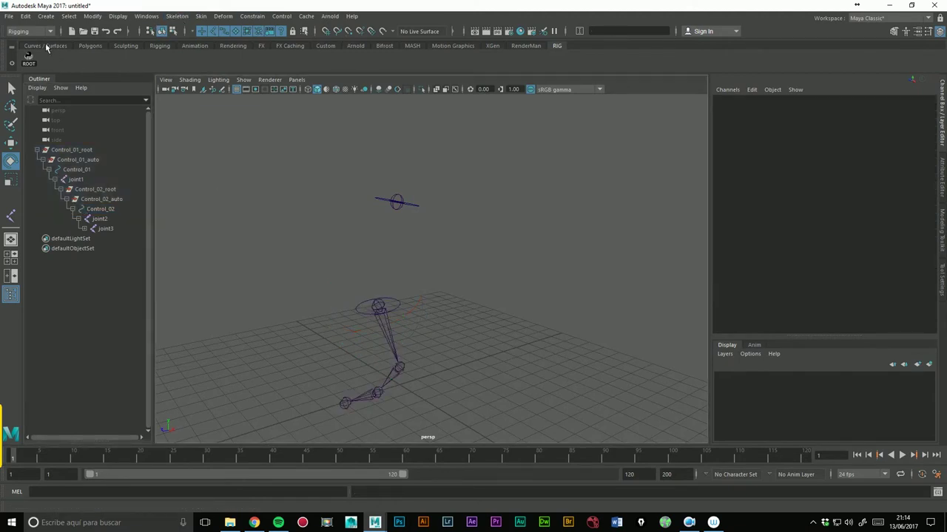
{"action": "right_click", "coordinate": [32, 63]}
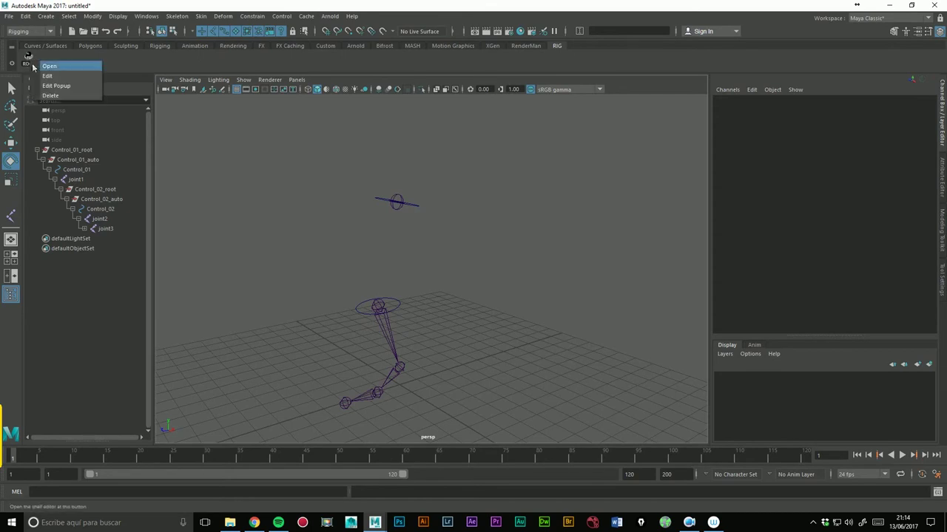
{"action": "left_click", "coordinate": [60, 79]}
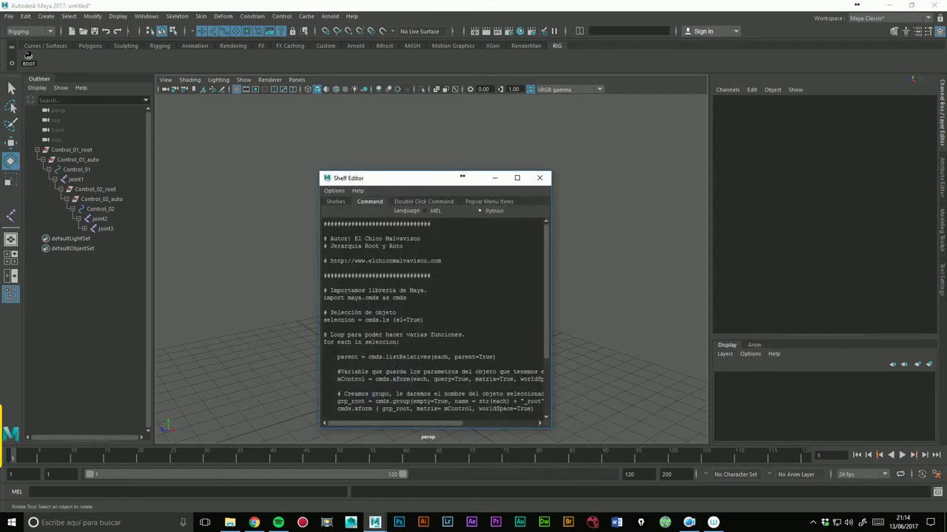
{"action": "left_click", "coordinate": [937, 492]}
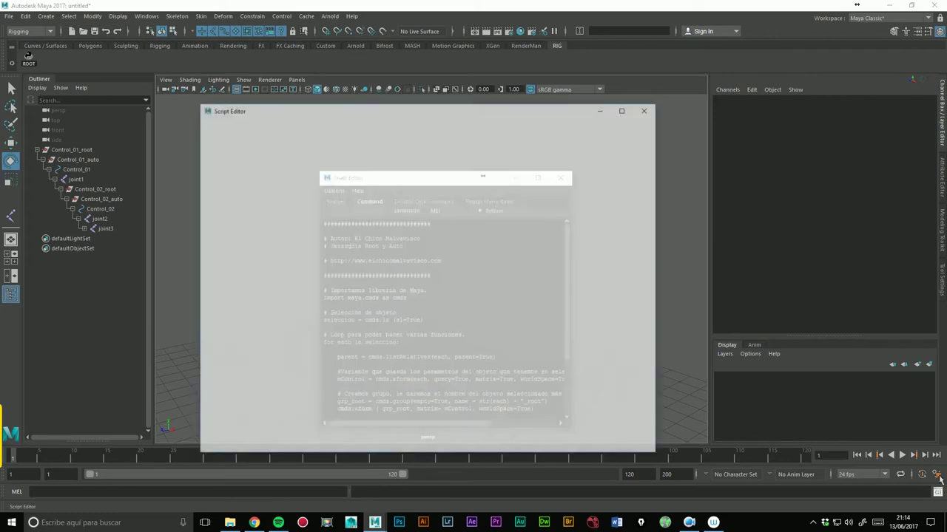
{"action": "left_click_drag", "start_coordinate": [654, 335], "coordinate": [654, 381]}
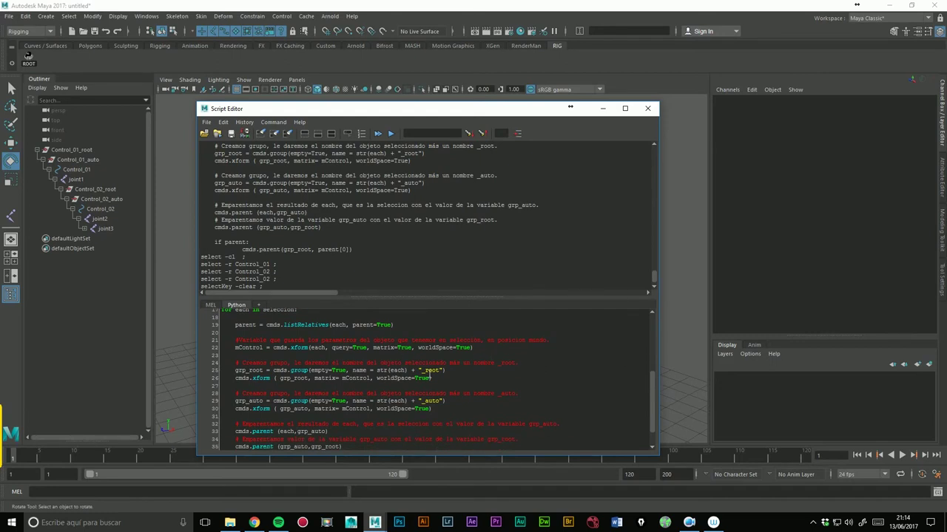
{"action": "mouse_move", "coordinate": [437, 376]}
{"action": "left_mouse_down"}
{"action": "mouse_move", "coordinate": [451, 374]}
{"action": "mouse_move", "coordinate": [444, 406]}
{"action": "left_mouse_up"}
{"action": "left_click_drag", "start_coordinate": [656, 394], "coordinate": [660, 385]}
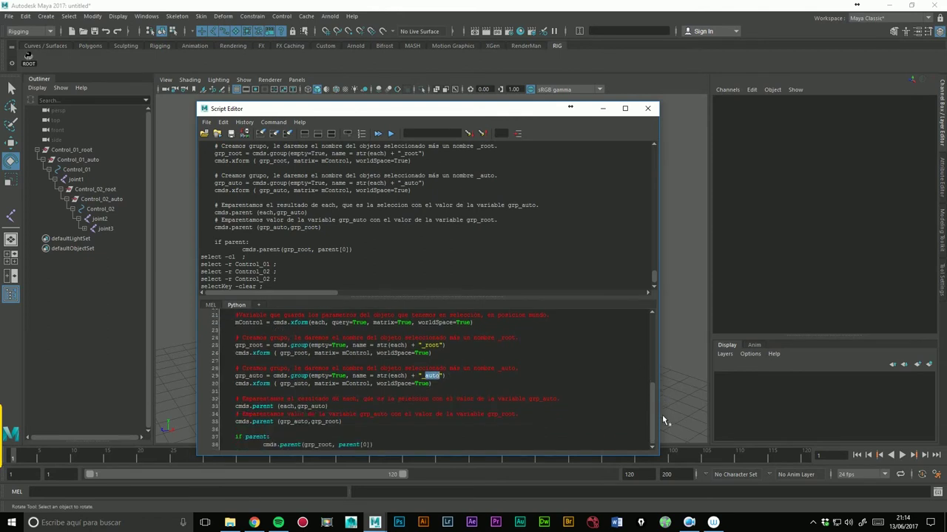
{"action": "left_click", "coordinate": [550, 375]}
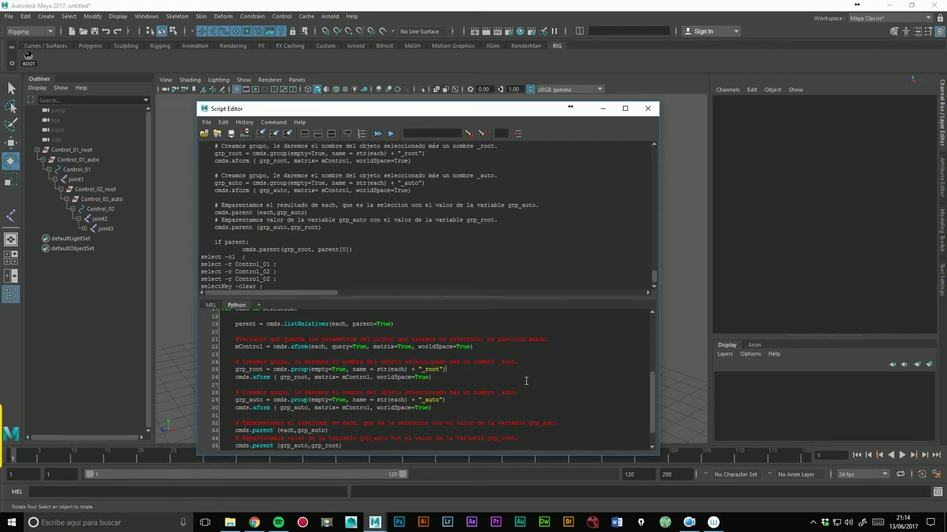
{"action": "double_click", "coordinate": [427, 369]}
{"action": "left_click", "coordinate": [647, 111]}
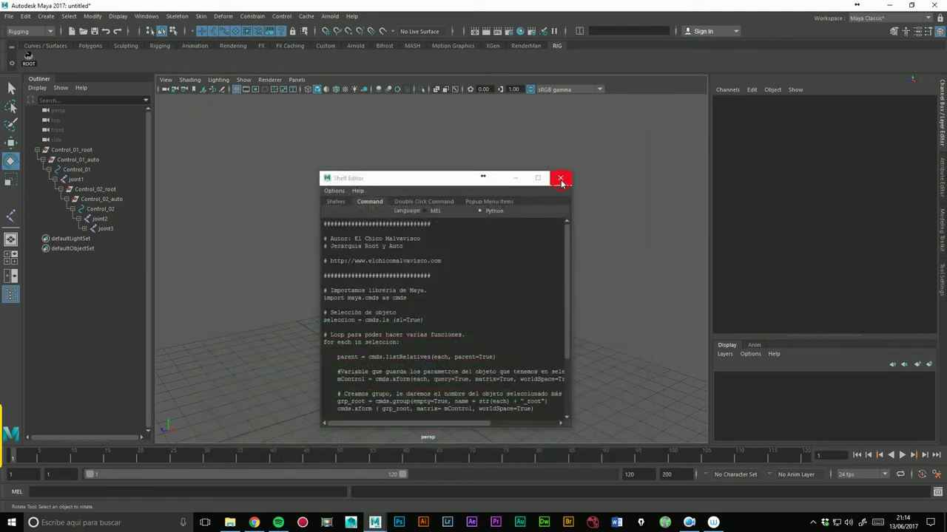
{"action": "left_click", "coordinate": [558, 176]}
{"action": "left_click", "coordinate": [111, 161]}
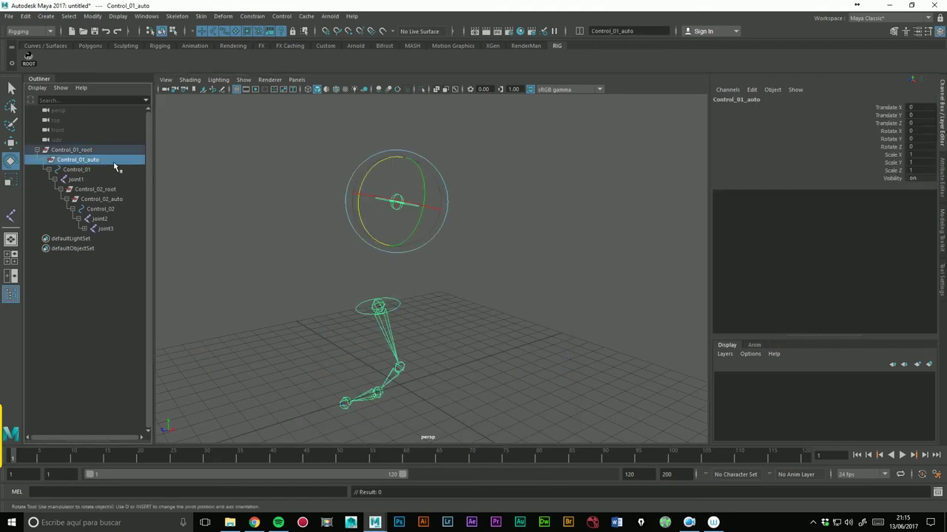
{"action": "mouse_move", "coordinate": [377, 180]}
{"action": "left_mouse_down"}
{"action": "mouse_move", "coordinate": [362, 207]}
{"action": "mouse_move", "coordinate": [390, 169]}
{"action": "mouse_move", "coordinate": [326, 213]}
{"action": "left_mouse_up"}
{"action": "left_click", "coordinate": [82, 171]}
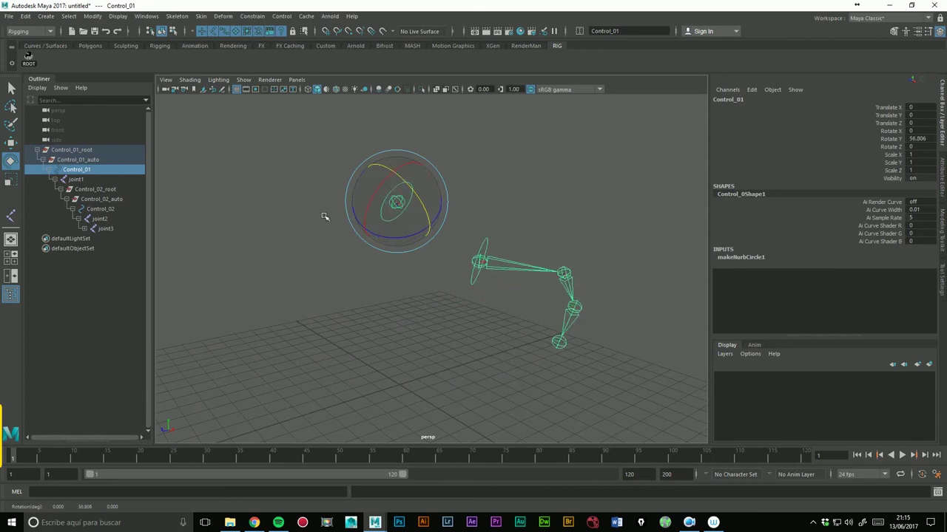
{"action": "key", "text": "ctrl+z"}
{"action": "key", "text": "ctrl+z"}
{"action": "key", "text": "ctrl+z"}
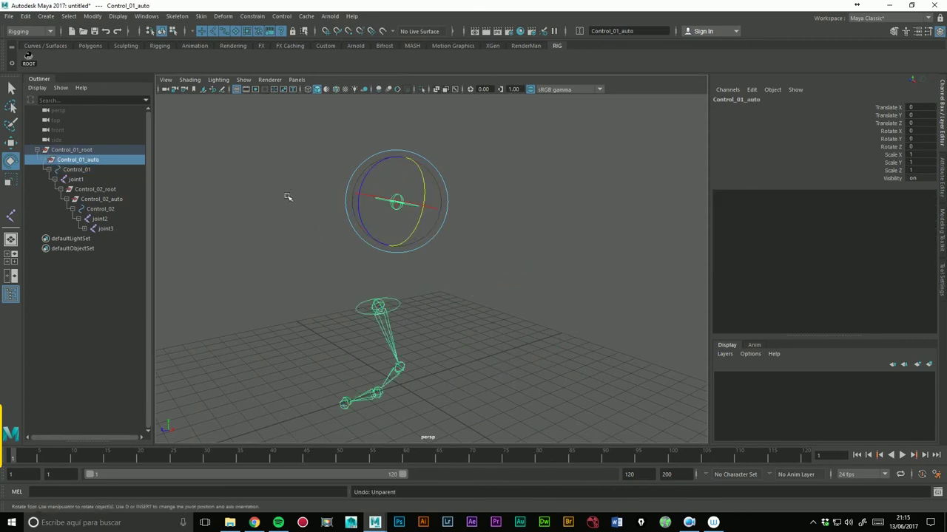
{"action": "left_click", "coordinate": [497, 198]}
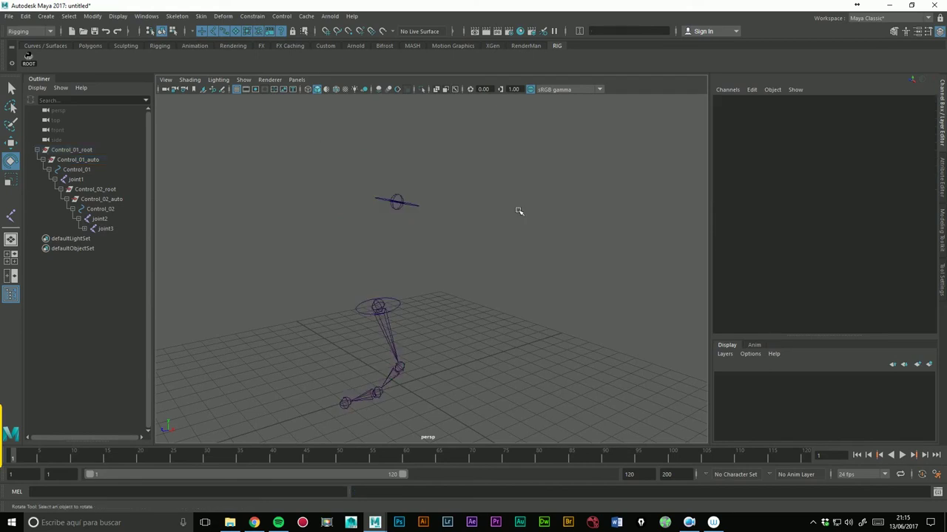
{"action": "mouse_move", "coordinate": [432, 244]}
{"action": "left_mouse_down", "text": "alt"}
{"action": "mouse_move", "coordinate": [433, 269]}
{"action": "mouse_move", "coordinate": [482, 294]}
{"action": "mouse_move", "coordinate": [471, 292]}
{"action": "left_mouse_up", "text": "alt"}
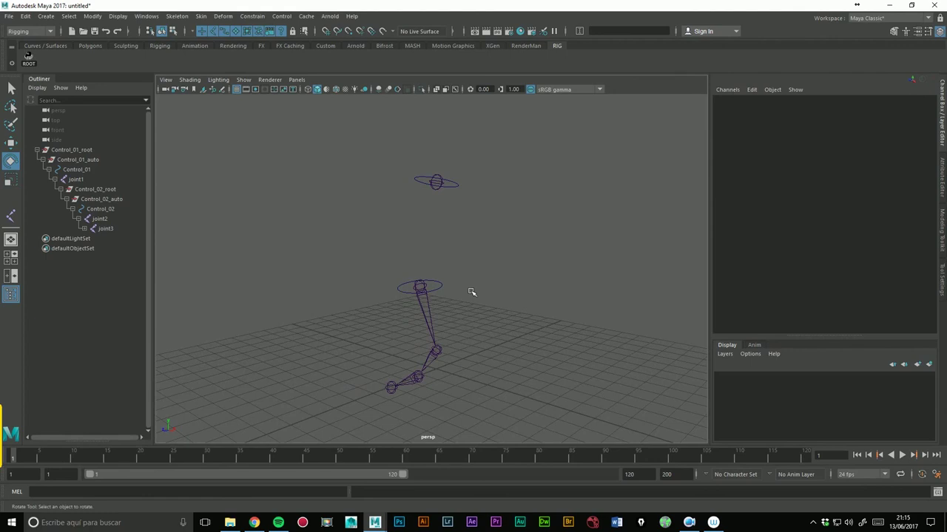
{"action": "left_click_drag", "start_coordinate": [469, 243], "coordinate": [470, 239], "text": "alt"}
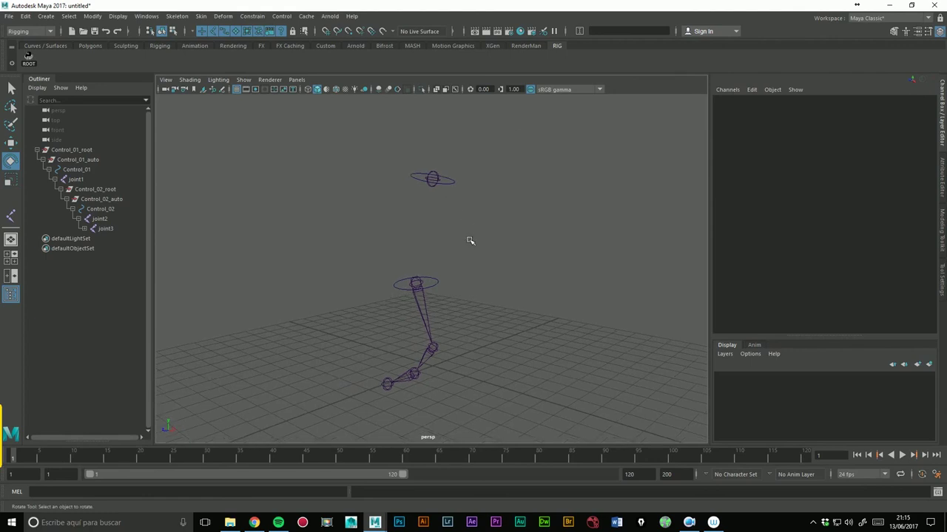